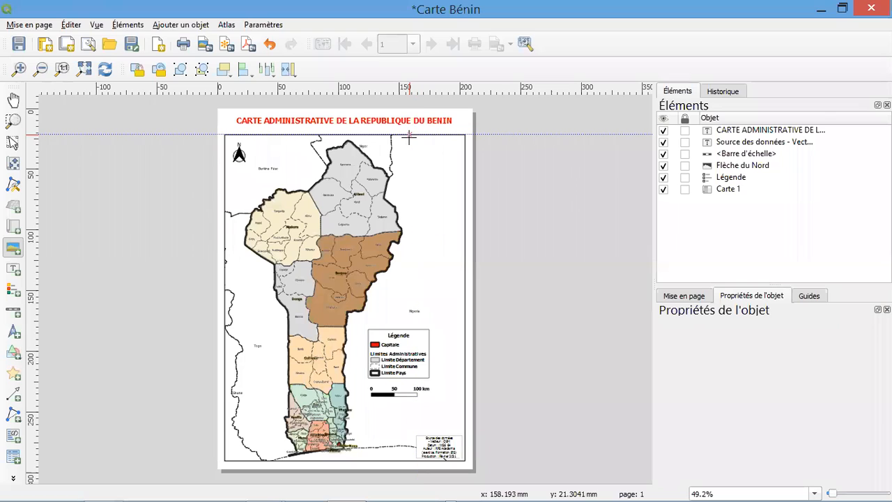
Place a raster image in the upper-right corner of the map frame, using the file Image Localisation Bénin
mouse_move(410, 134)
mouse_down()
mouse_move(446, 189)
mouse_move(465, 195)
mouse_move(460, 183)
mouse_up()
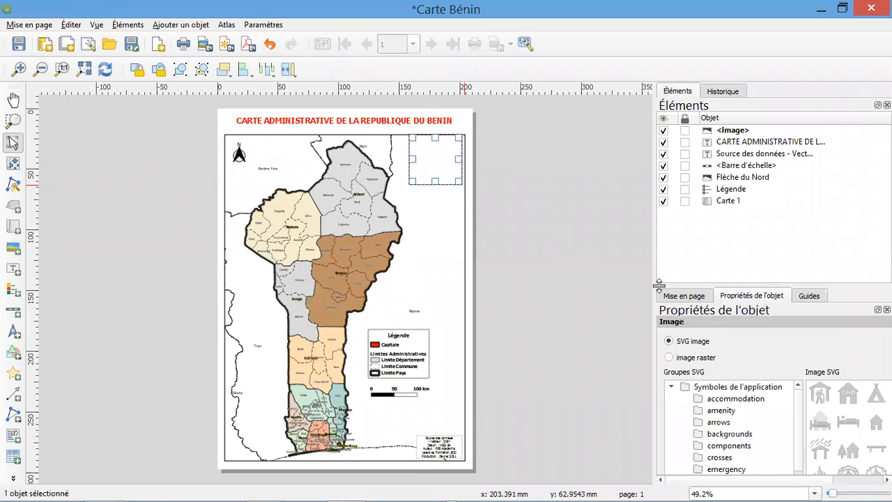
click(735, 360)
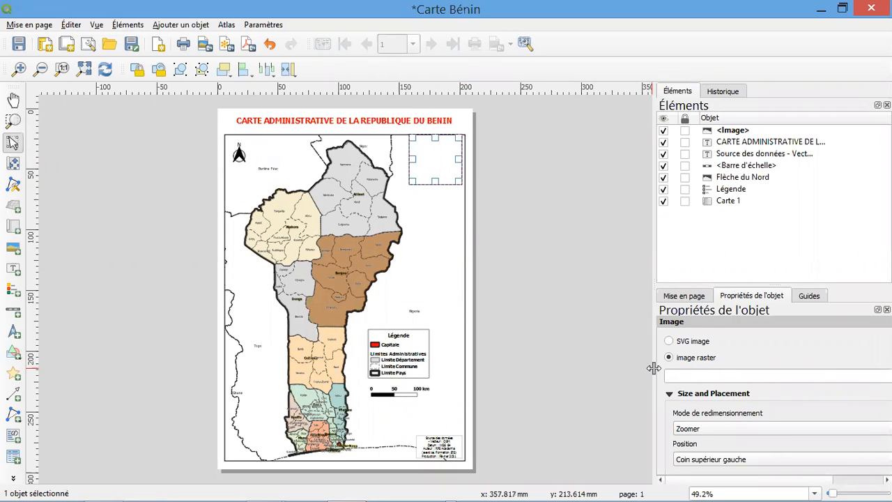
drag(653, 365, 604, 360)
click(860, 376)
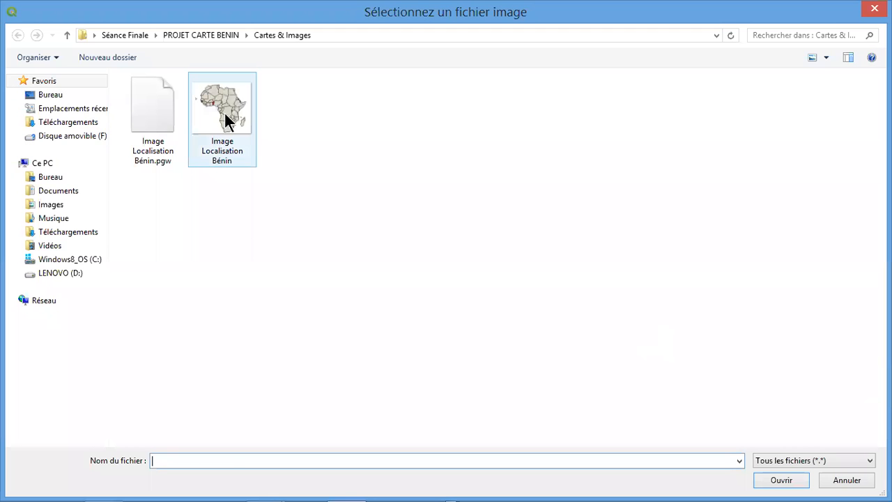
click(228, 124)
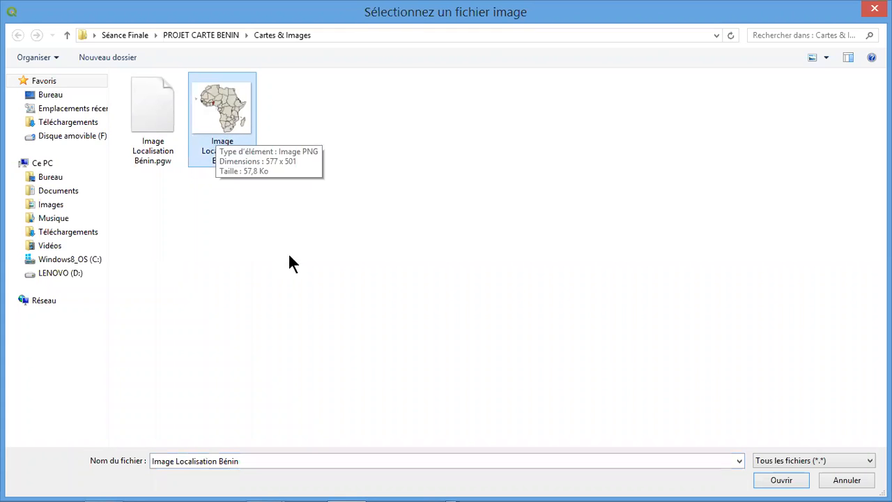
click(773, 481)
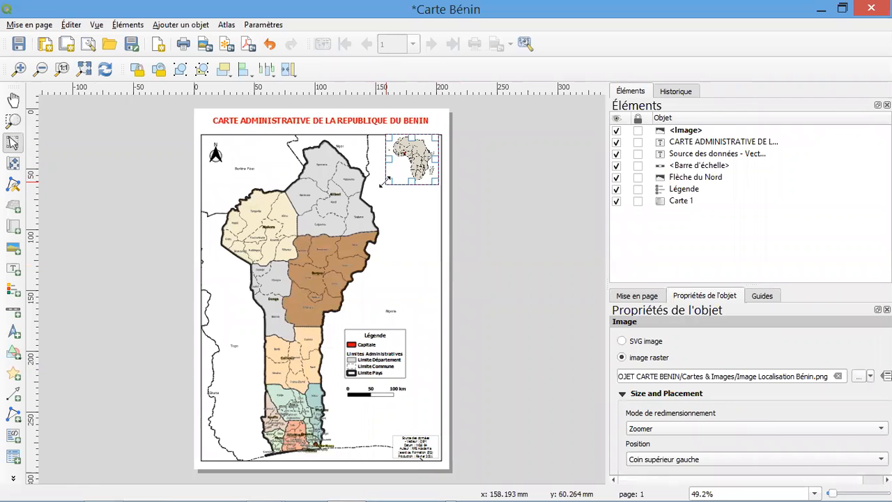
Enlarge the Africa location image towards the lower left, trim its height, and nudge it slightly down inside the map frame
scroll(400, 162, up, 1)
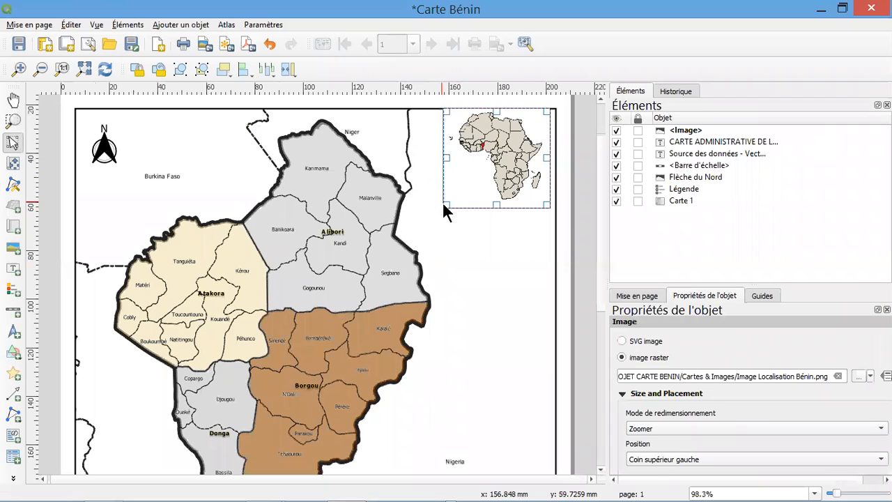
drag(446, 206, 418, 253)
drag(484, 252, 483, 223)
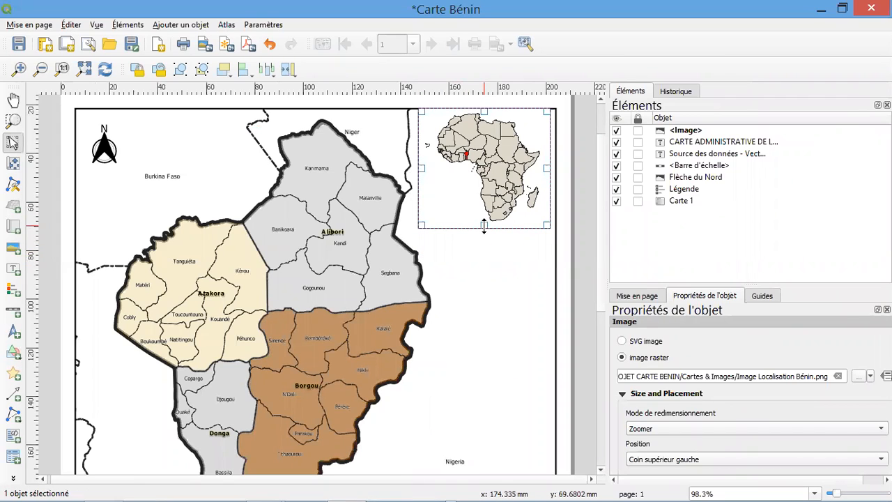
key(Down)
key(Down)
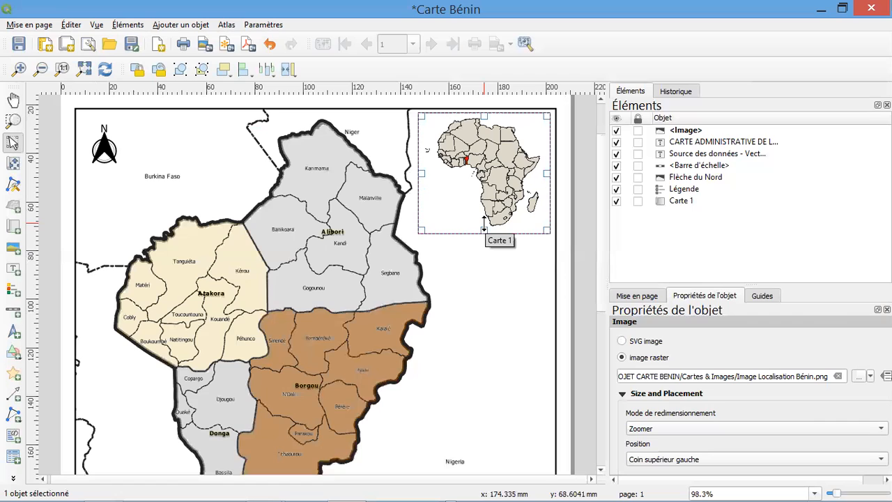
key(Down)
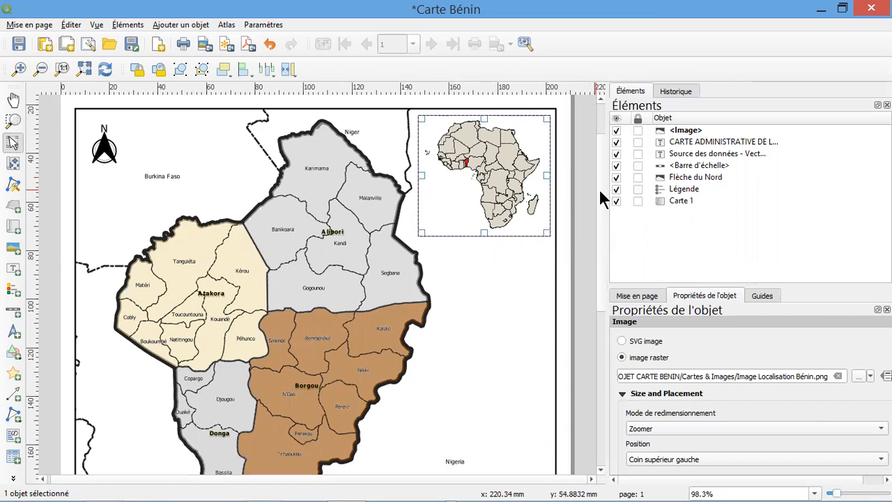
Draw a second image frame about 24 mm wide just above the data source label
drag(601, 192, 598, 360)
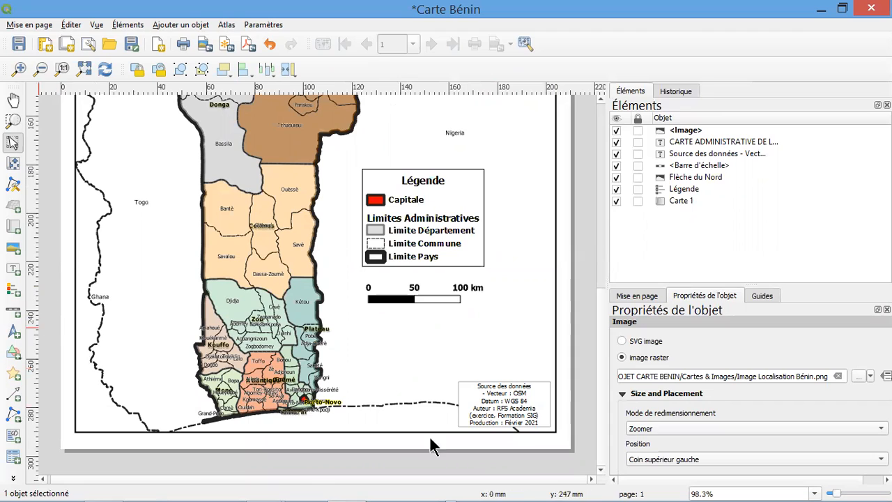
click(13, 251)
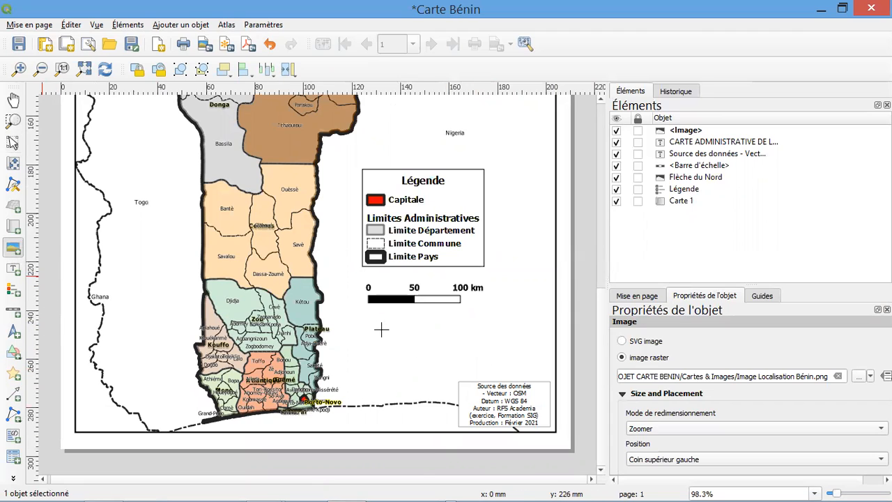
drag(473, 350, 531, 374)
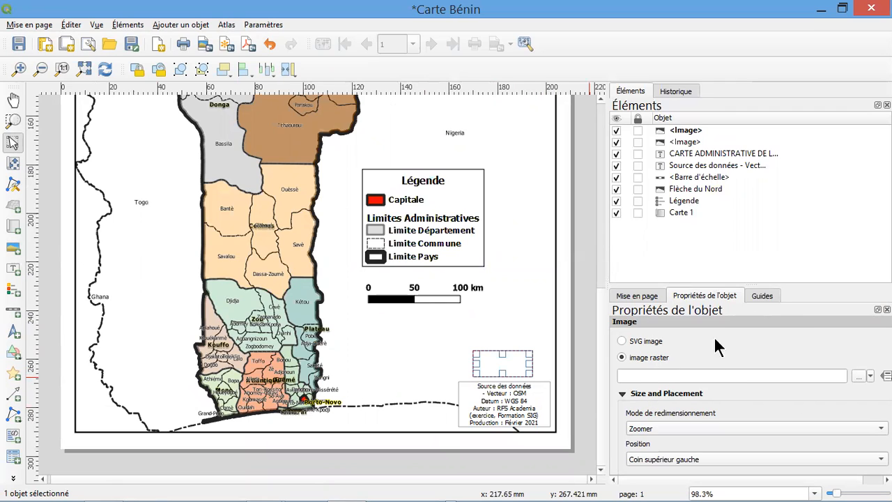
Load the RFS ACADEMIA picture from the desktop folder RFS consulting/DOSSIER RFS CONSULTING into the new image frame
click(859, 376)
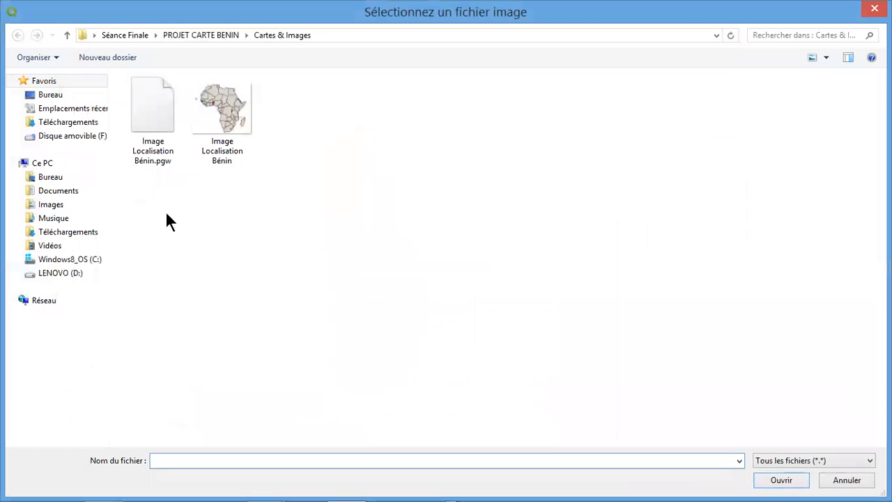
click(73, 95)
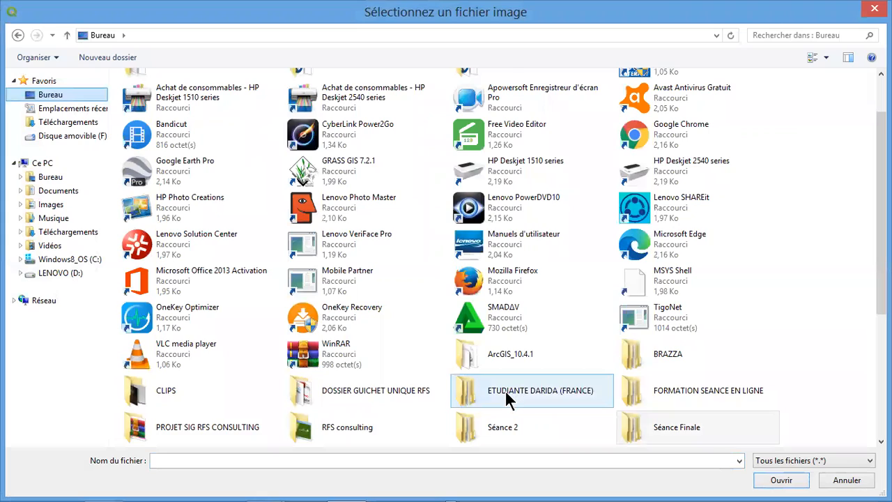
click(505, 390)
scroll(506, 391, down, 3)
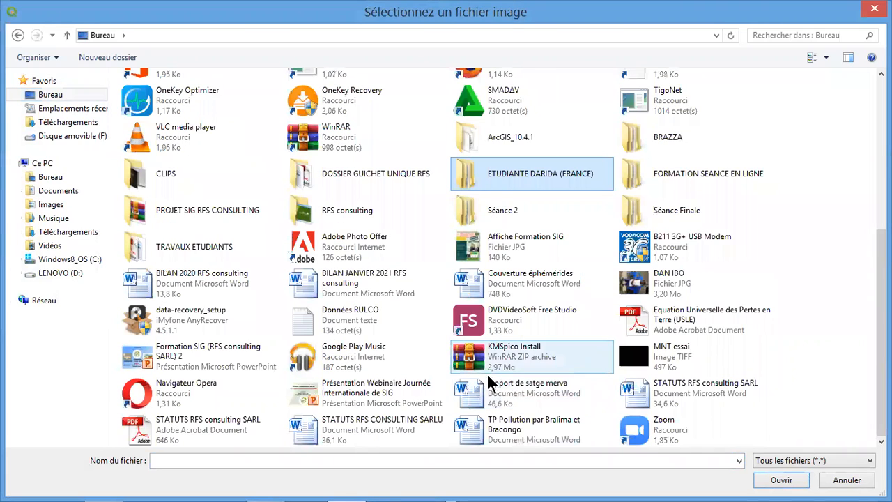
scroll(519, 389, up, 4)
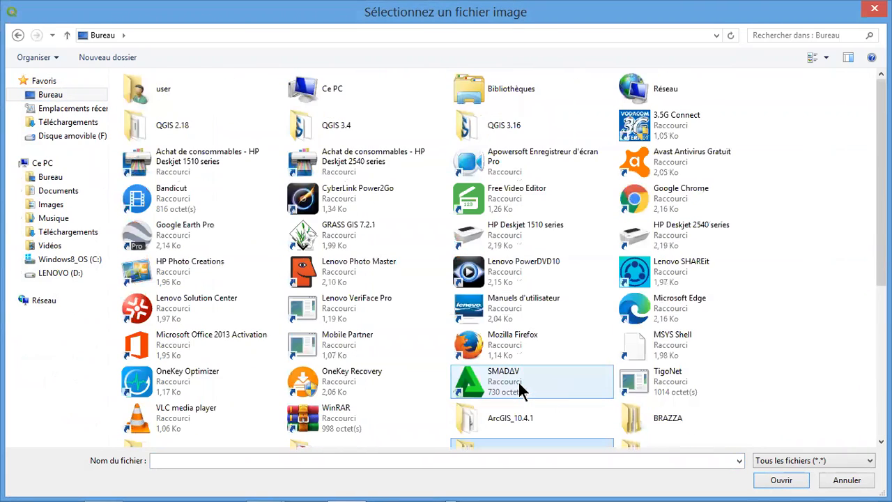
scroll(519, 389, down, 4)
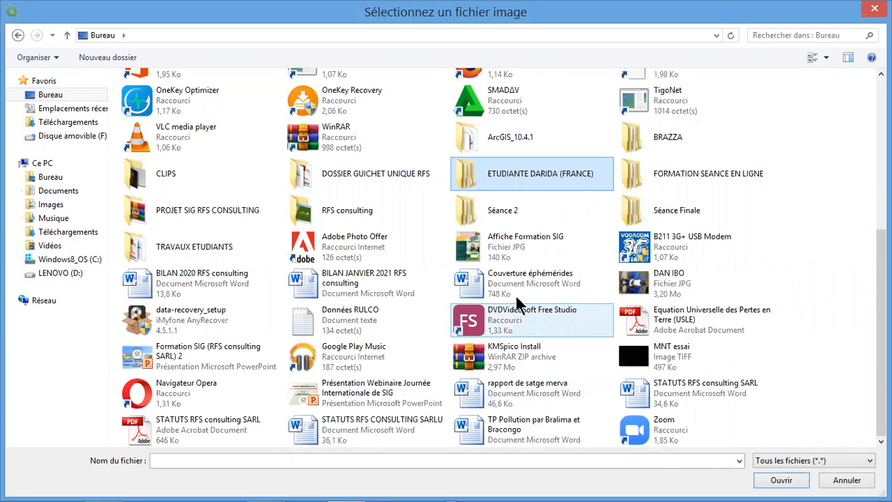
double_click(342, 213)
double_click(200, 110)
click(250, 136)
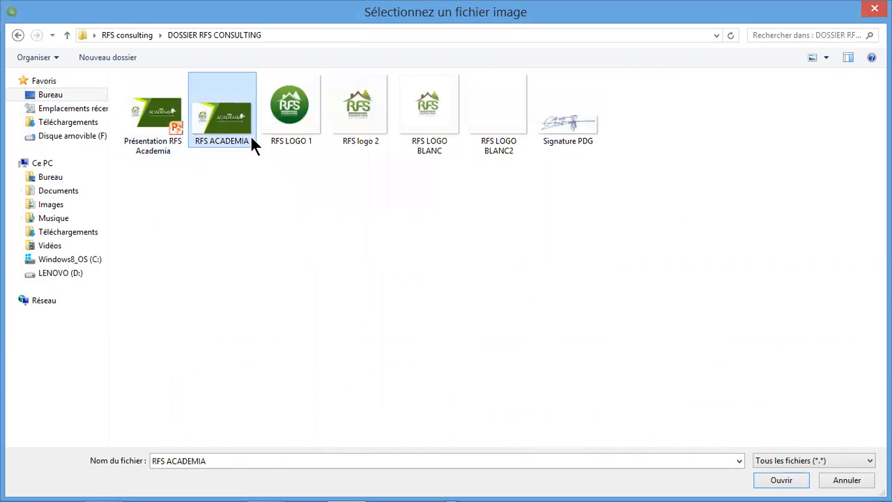
click(802, 483)
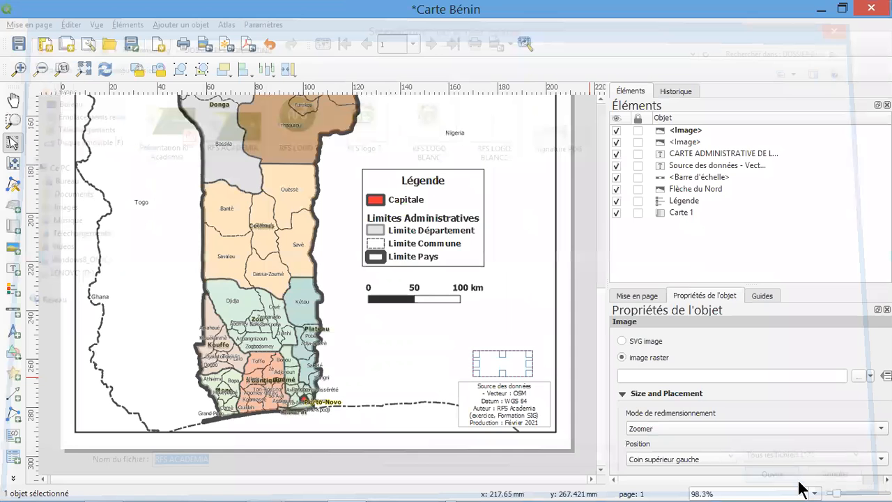
Shrink the RFS Academia logo frame to about 21 mm wide above the data source label
click(541, 354)
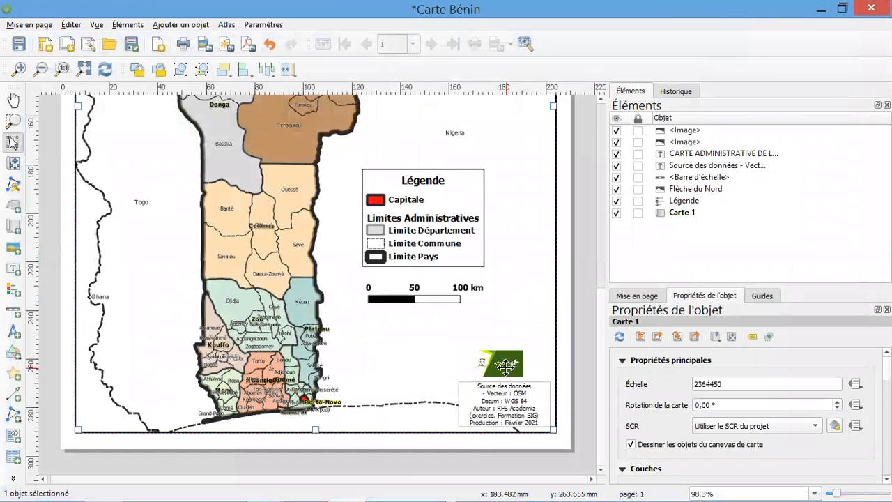
click(505, 364)
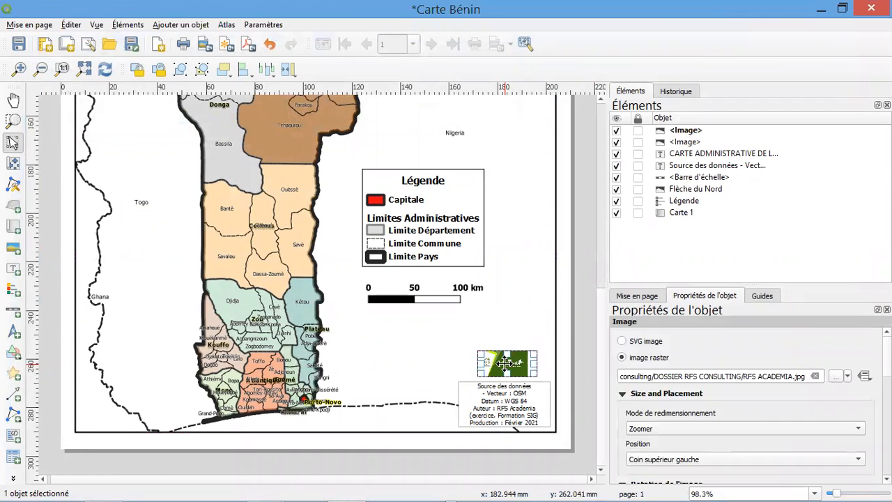
drag(537, 364, 508, 352)
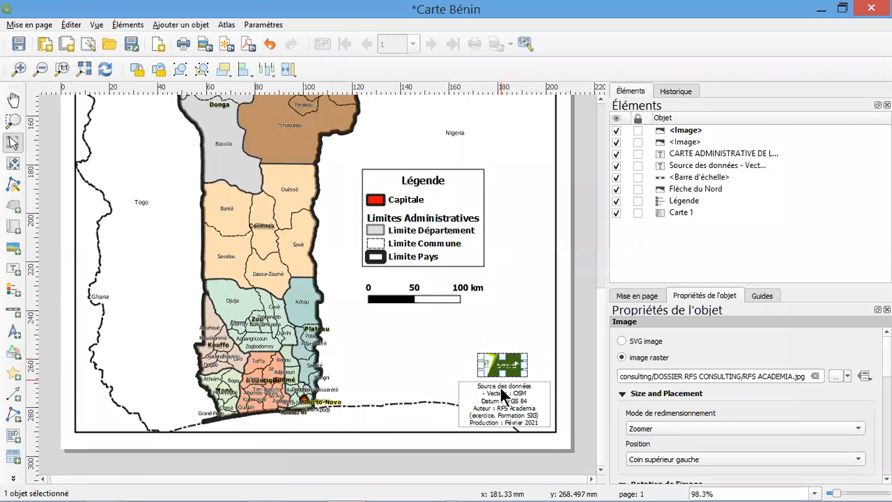
Capitalize the first letter of "exercice" in the data source label so it reads "(Exercice, Formation SIG)"
scroll(500, 386, up, 1)
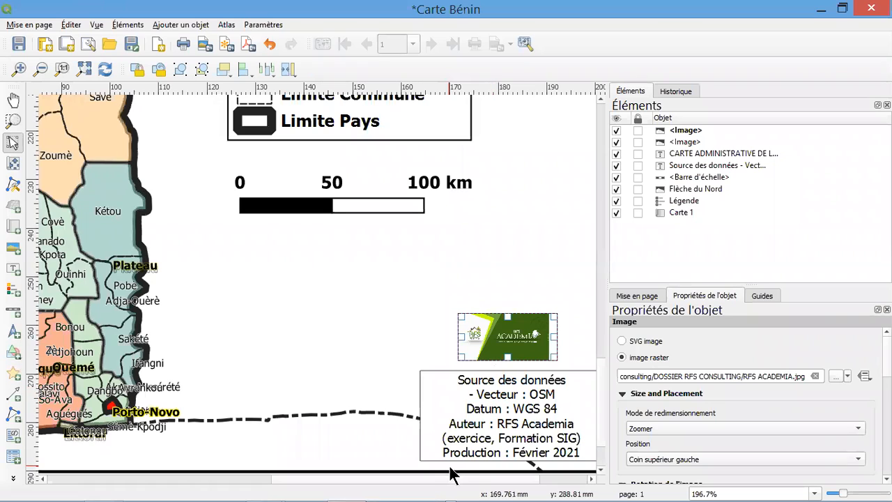
drag(436, 479, 501, 469)
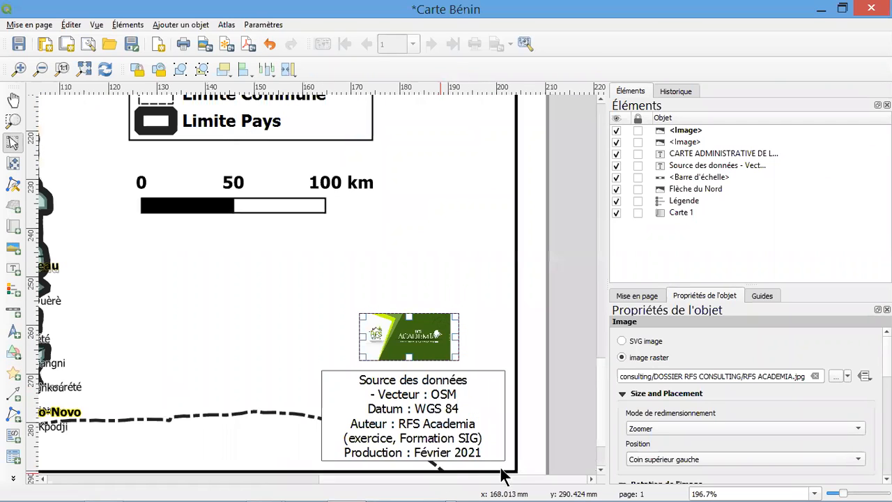
click(470, 331)
click(369, 433)
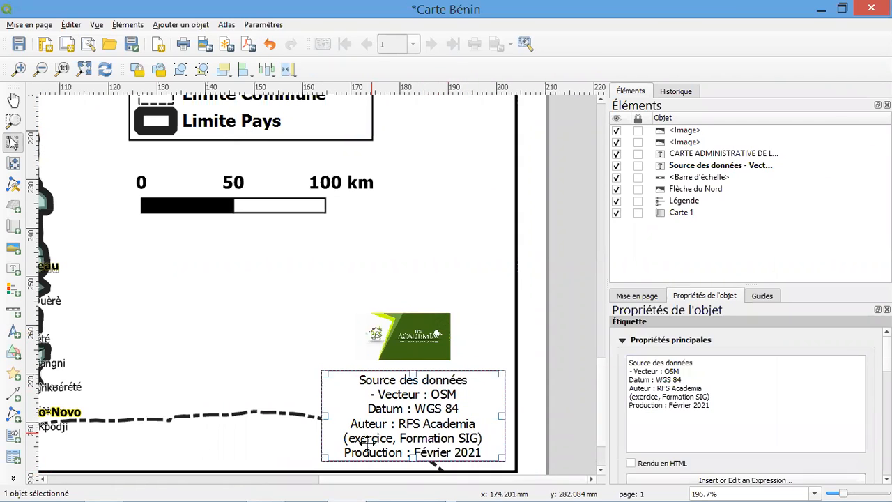
click(629, 397)
text(E)
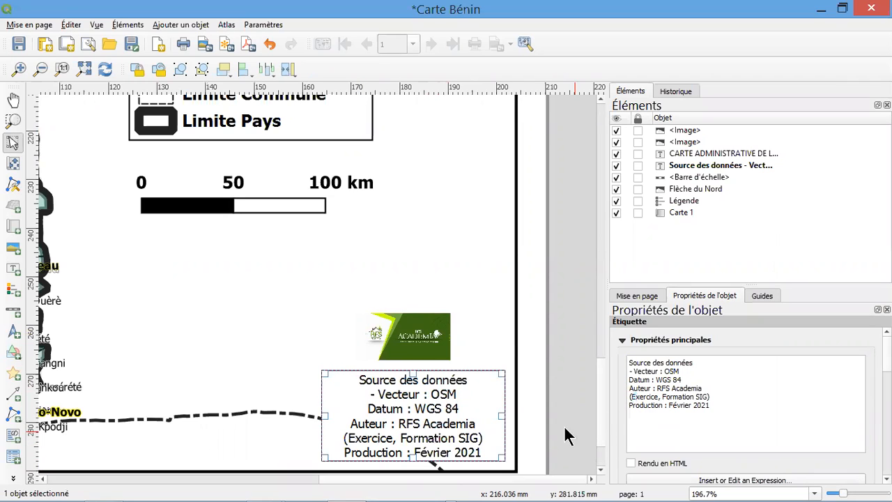
click(499, 329)
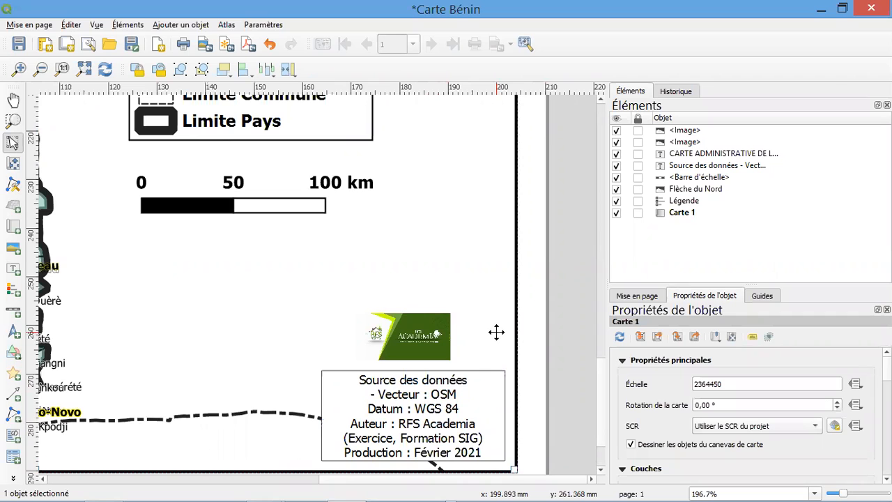
Add a text label about 45 mm wide and 5 mm high in the lower-left corner of the map frame
drag(453, 480, 165, 480)
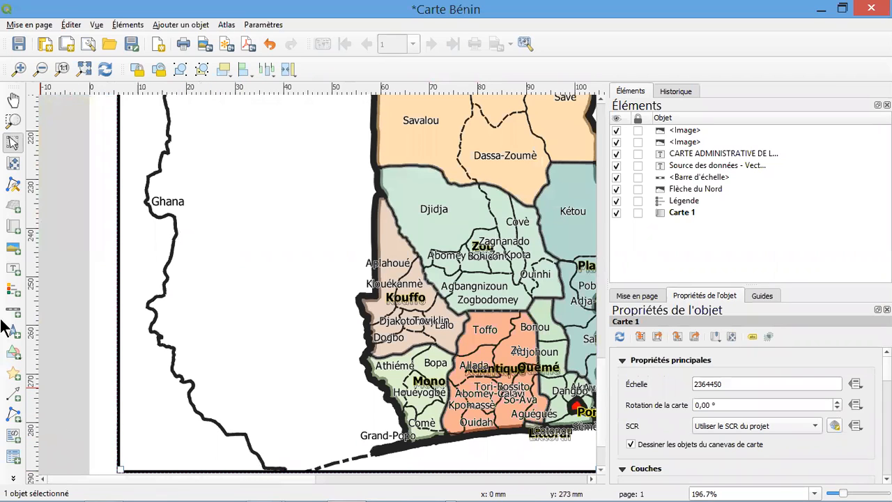
click(13, 268)
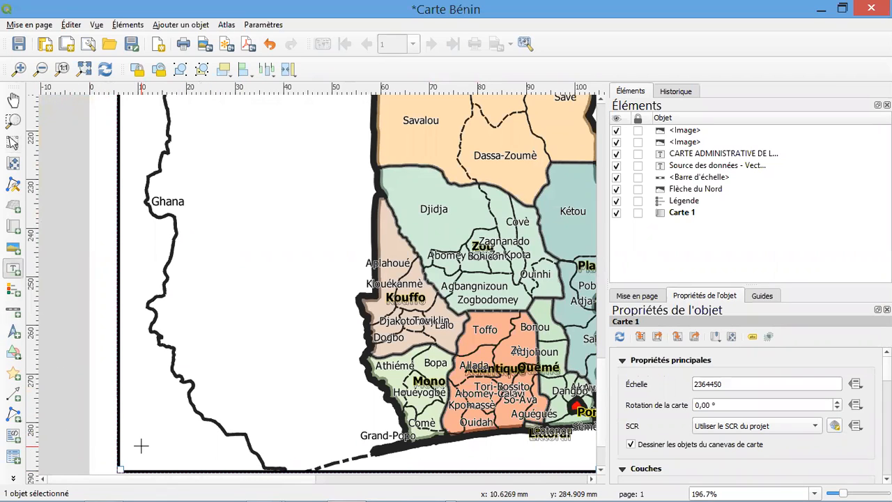
drag(125, 442, 347, 467)
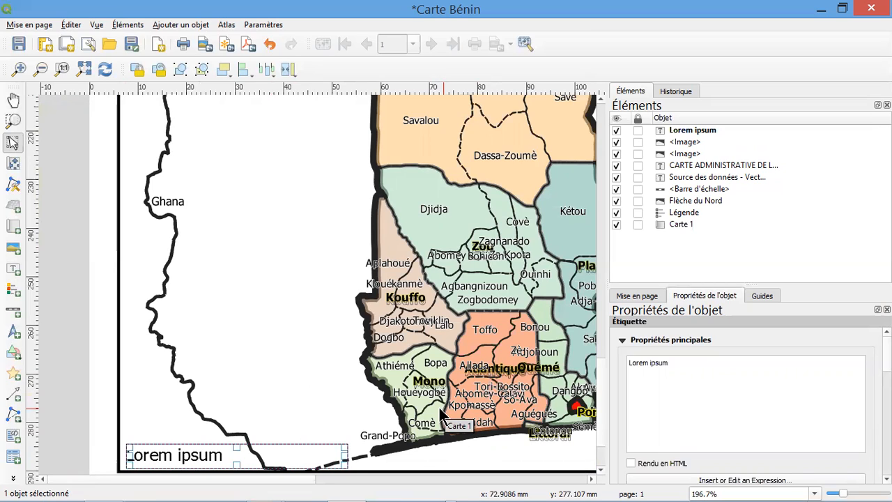
Replace the placeholder text of the new label with "NB : En cas d'incohérence, veillez contacter le Bureau RFS consulting"
drag(702, 377, 613, 359)
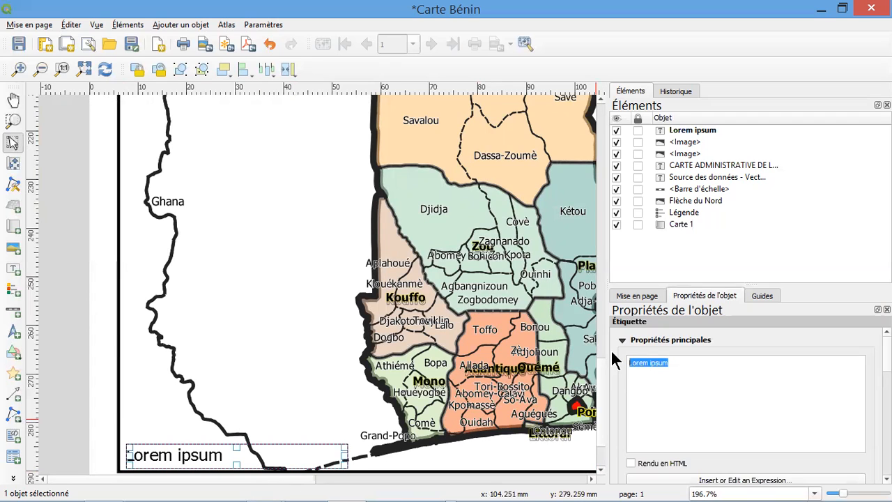
text(NB : )
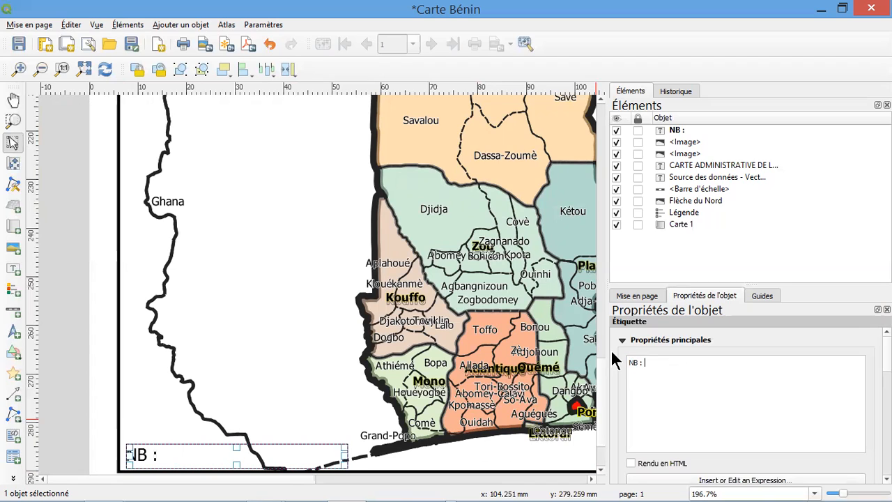
text(C)
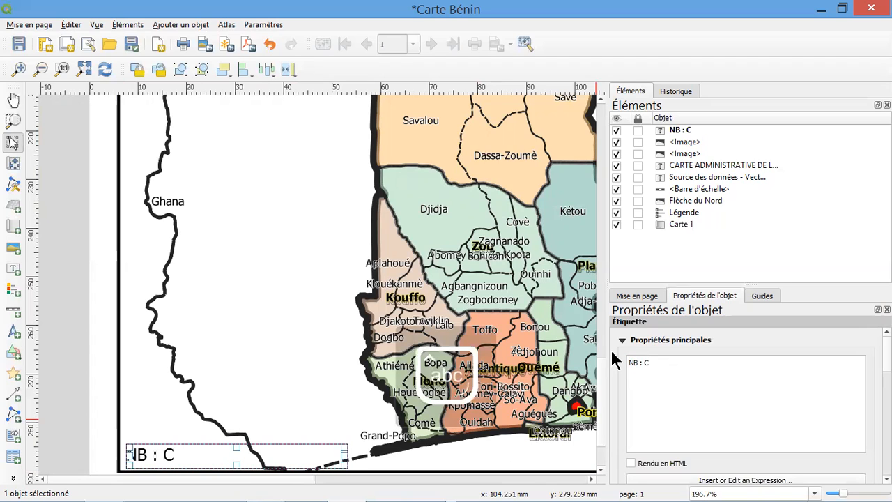
key(BackSpace)
text(E)
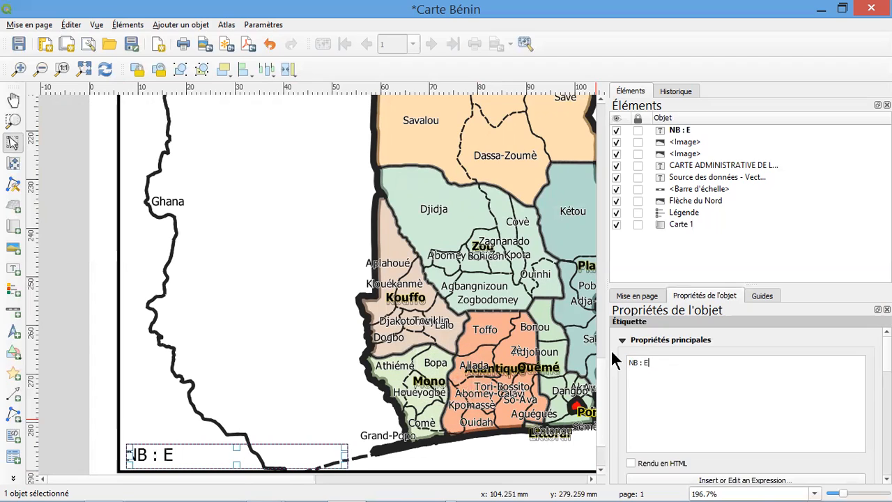
text(n cas d)
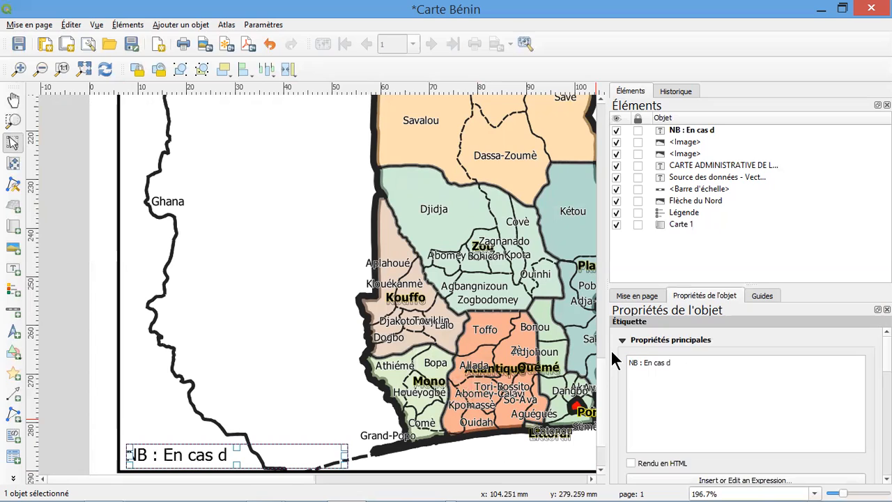
text('incoh)
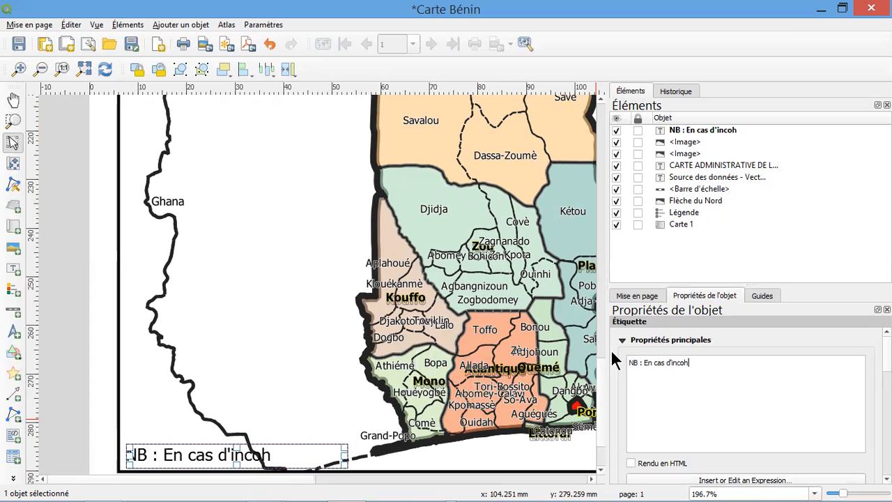
text(==)
key(BackSpace)
key(BackSpace)
key(BackSpace)
text(héren)
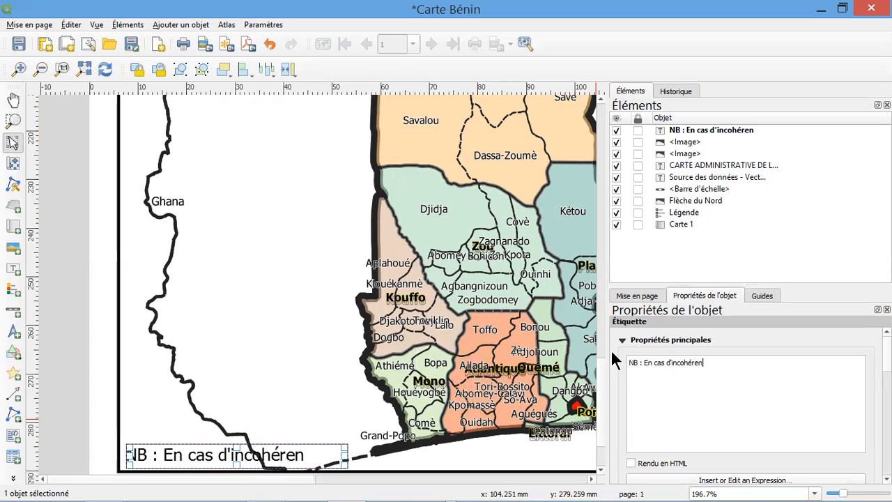
text(ce, veillez)
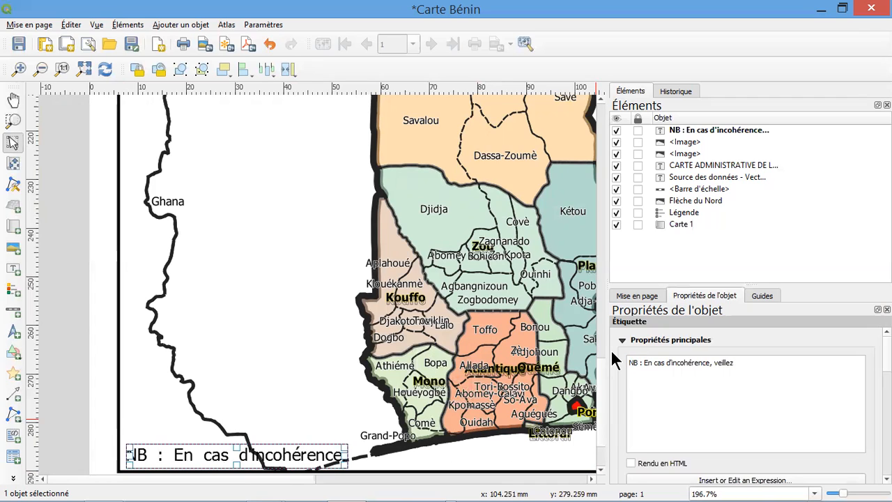
text( concater)
key(BackSpace)
key(BackSpace)
key(BackSpace)
key(BackSpace)
key(BackSpace)
text(tac)
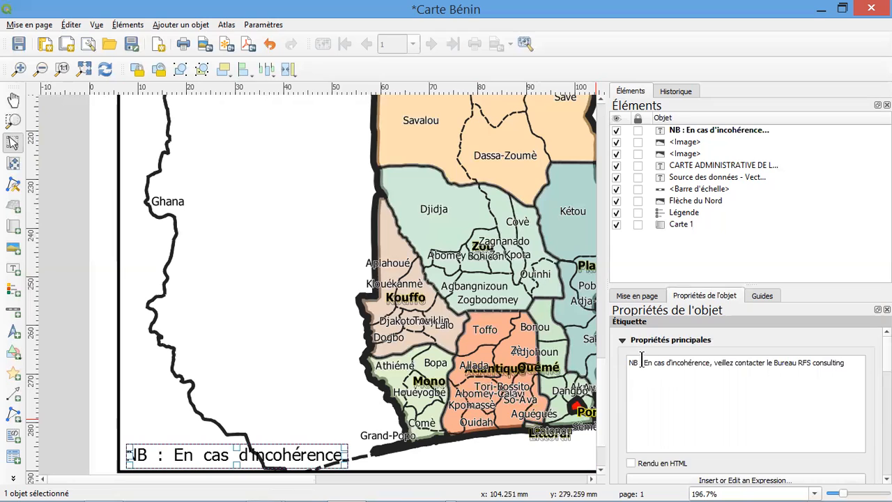
Insert "Les données de cette subissent des mises en jours régulières." between "NB :" and "En cas d'incohérence" in the note label
text(Les donn)
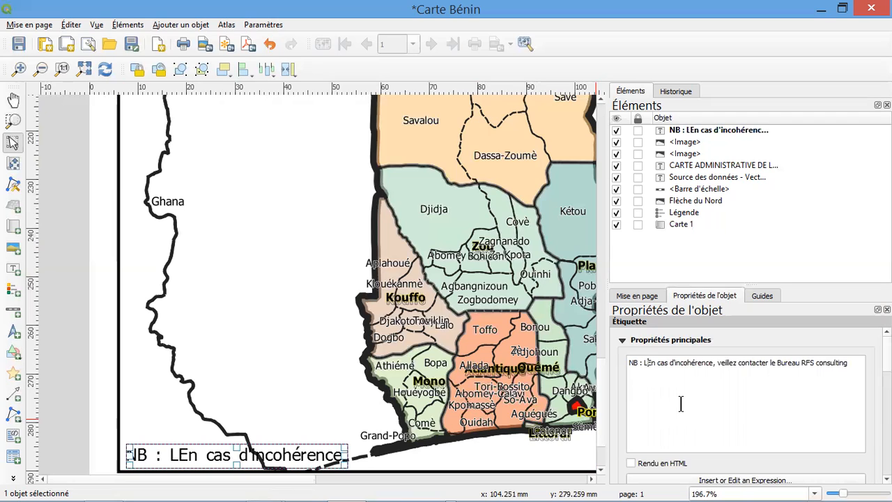
text(ées )
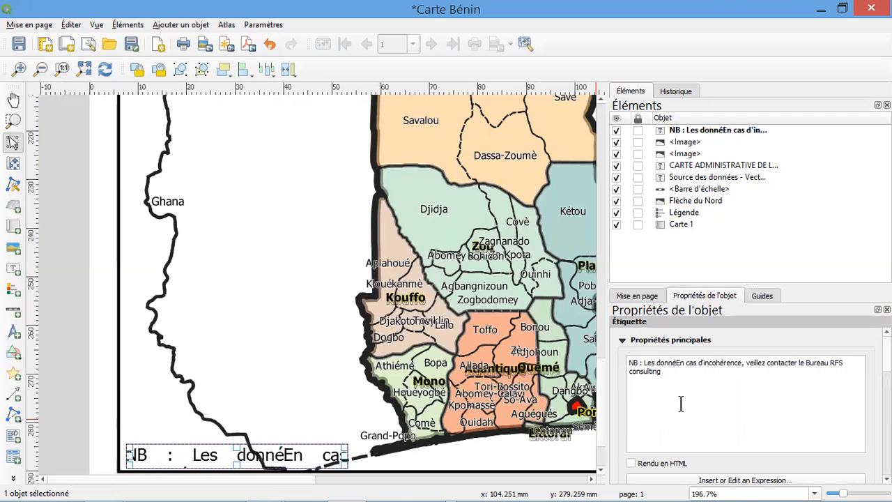
text(de cette )
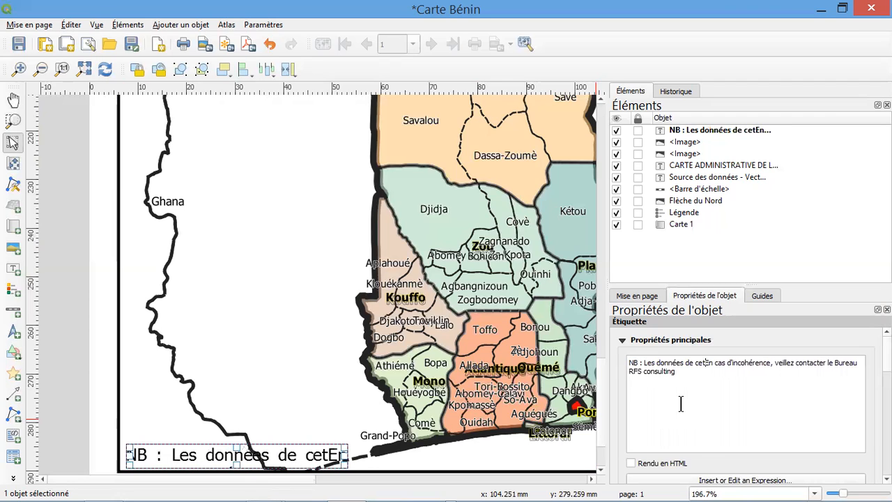
text(subissen)
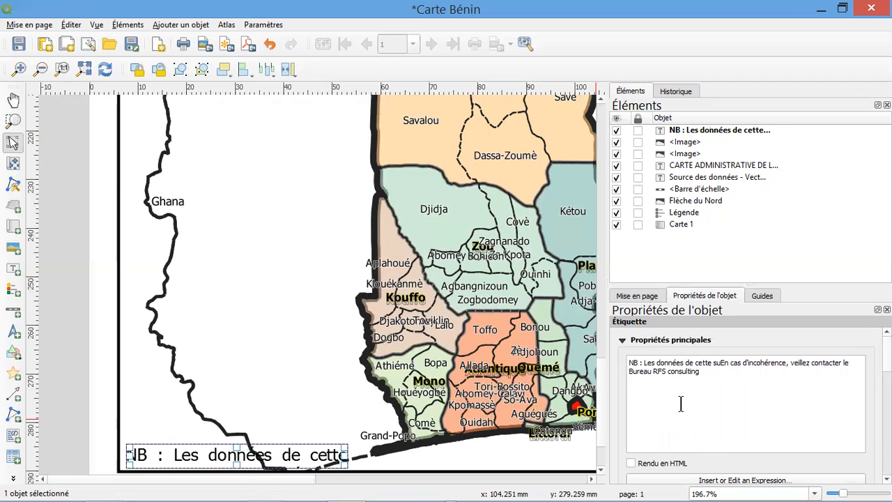
text(t des m)
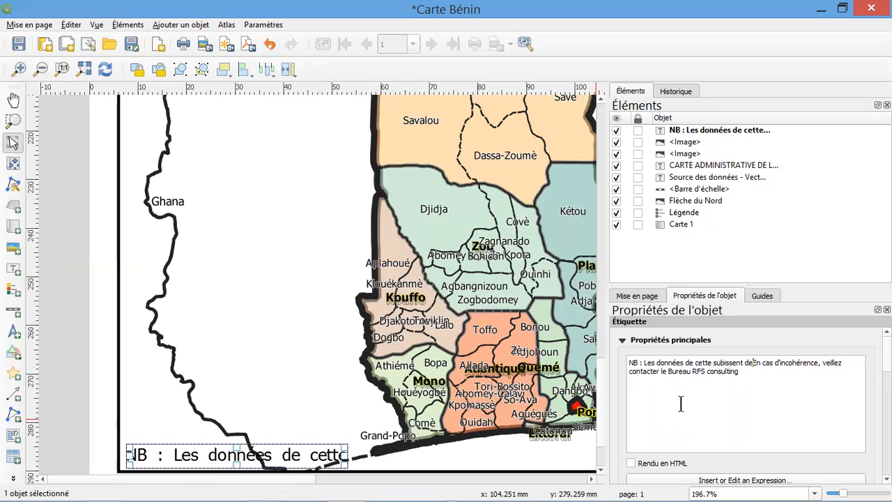
text(is)
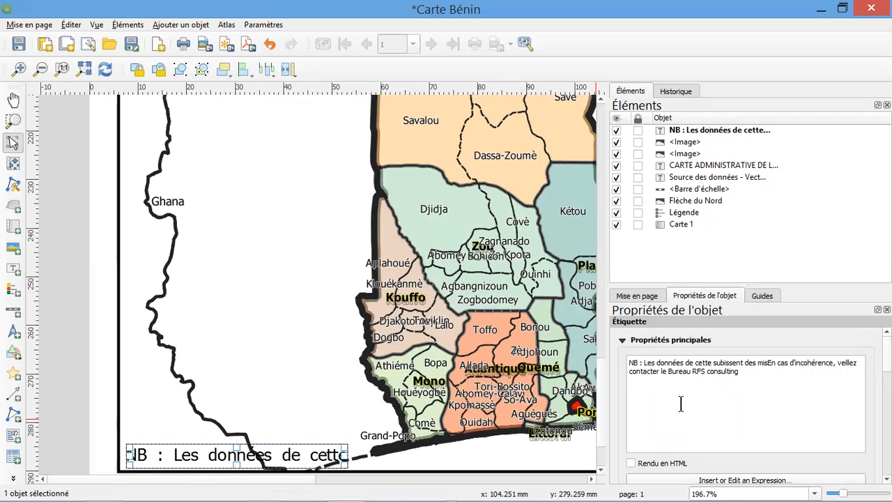
text(s en E)
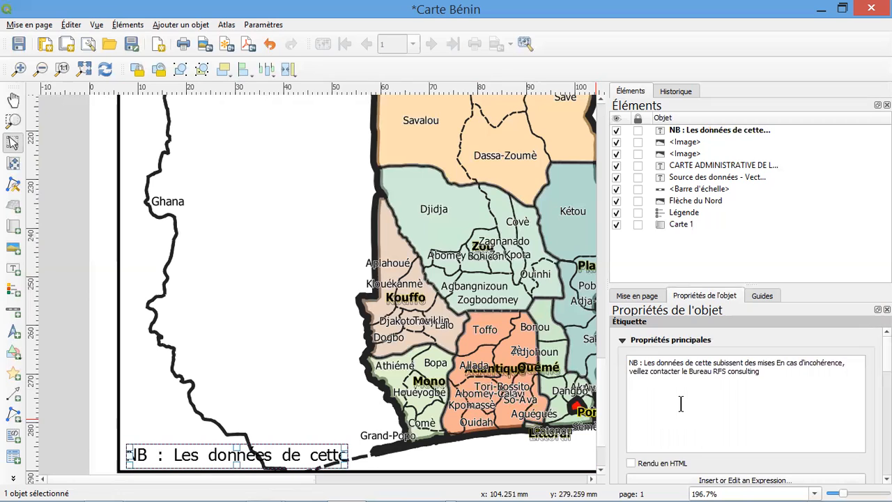
text(jours )
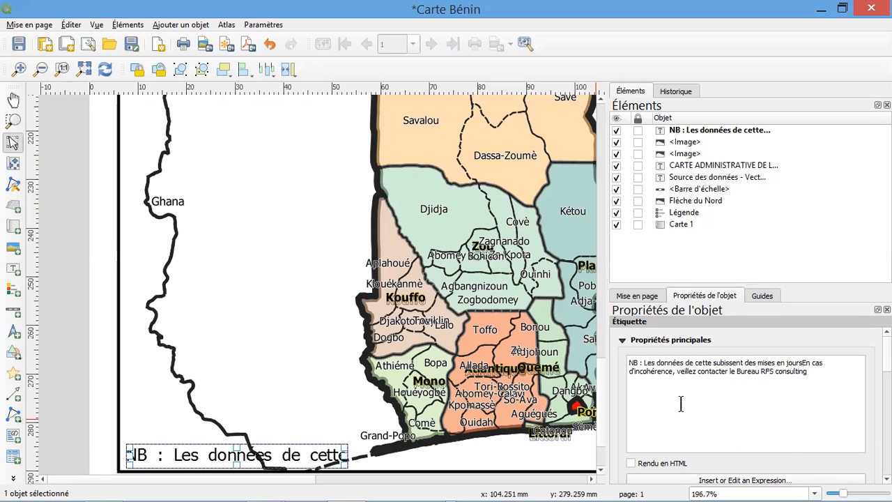
text(régulier)
text(es)
text(,)
key(BackSpace)
key(BackSpace)
text(.)
Append "sur" and the bureau's contact e-mail address to the end of the note label text
text(su)
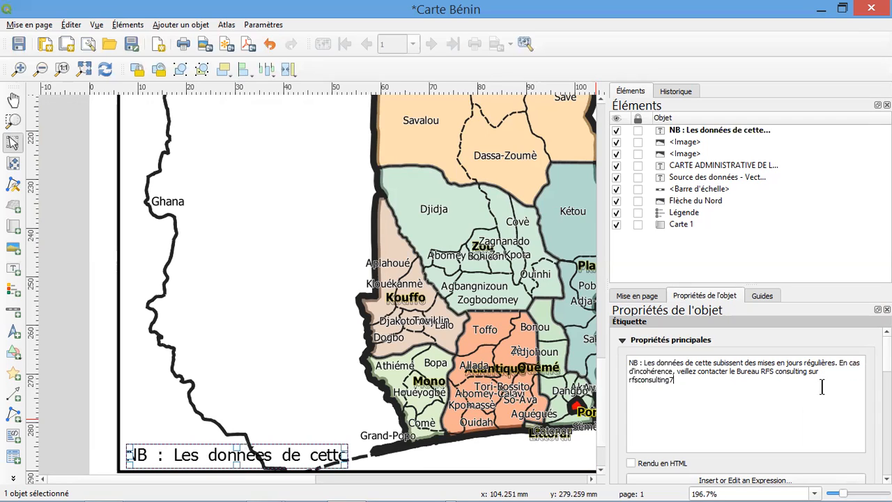
Set the note label's font size to 5, keeping the MS Shell Dlg 2 font in Normal style
scroll(746, 404, down, 5)
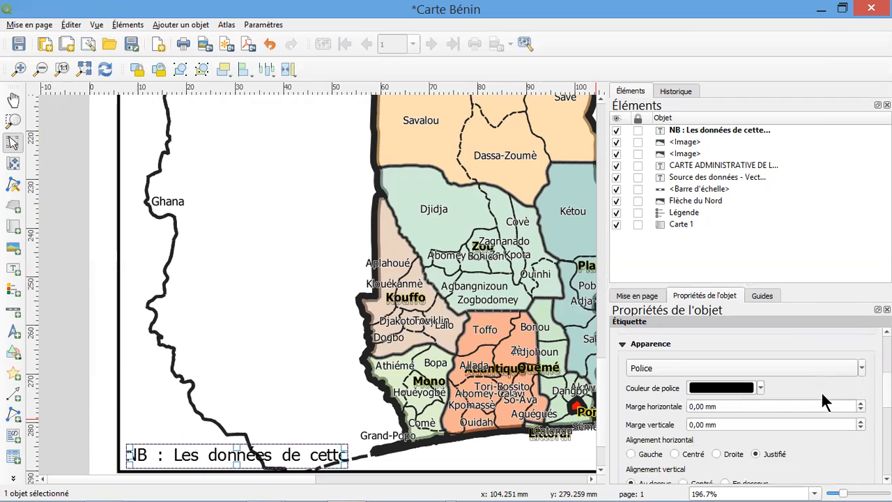
click(777, 368)
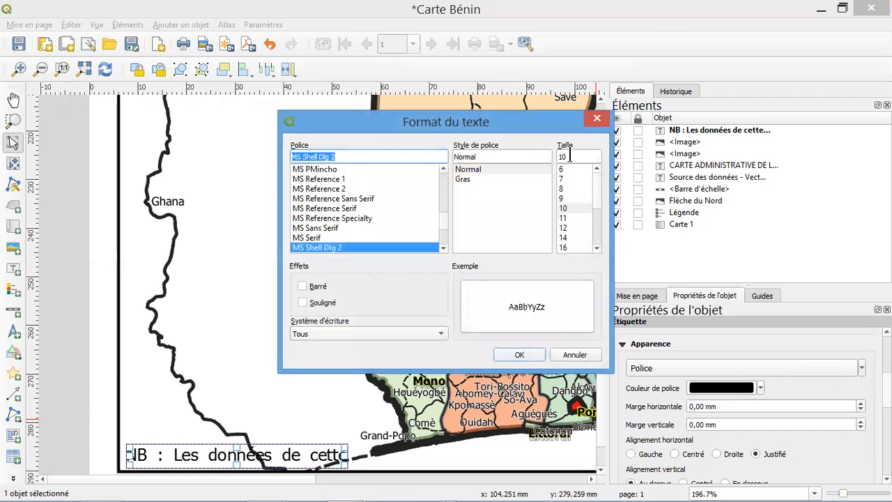
text(5)
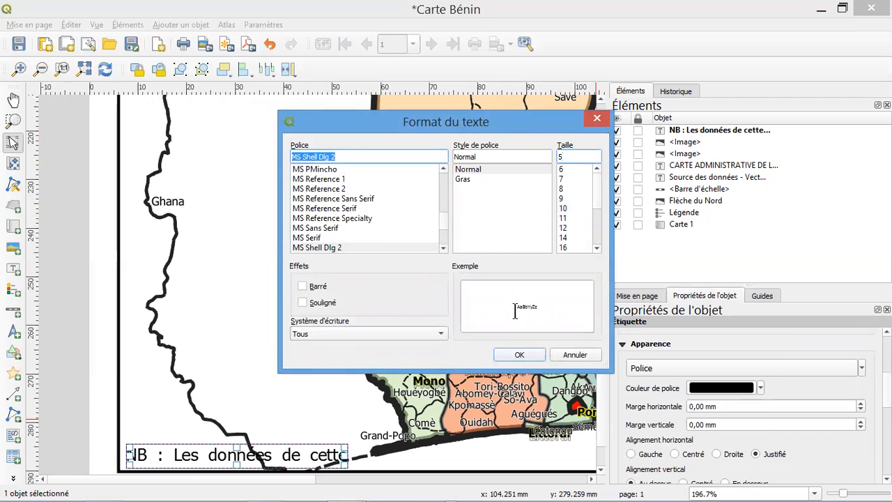
click(521, 355)
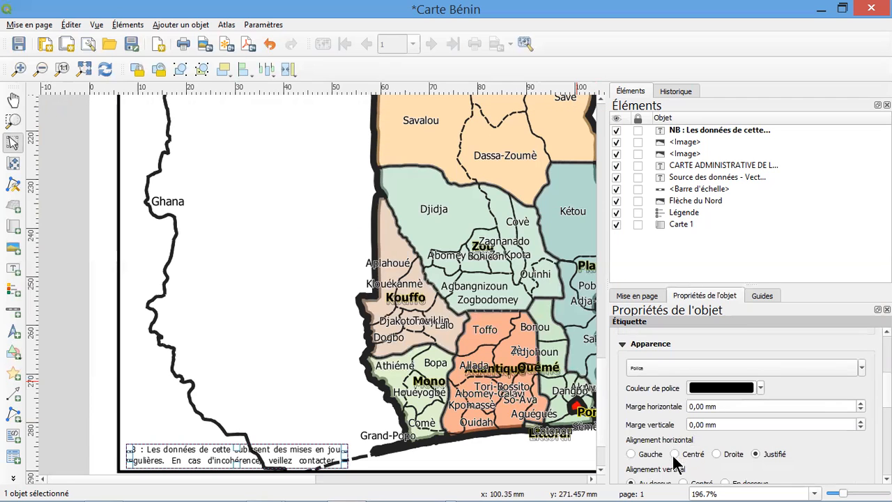
scroll(772, 474, down, 2)
scroll(772, 474, up, 4)
scroll(773, 412, down, 1)
click(794, 403)
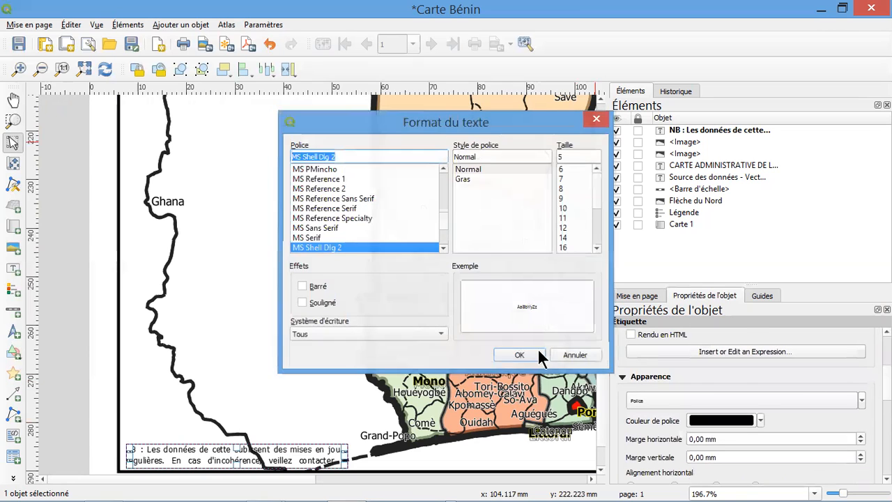
click(520, 355)
Enable the background (Arrière-plan) of the note label so it covers the border line behind it
scroll(640, 382, down, 5)
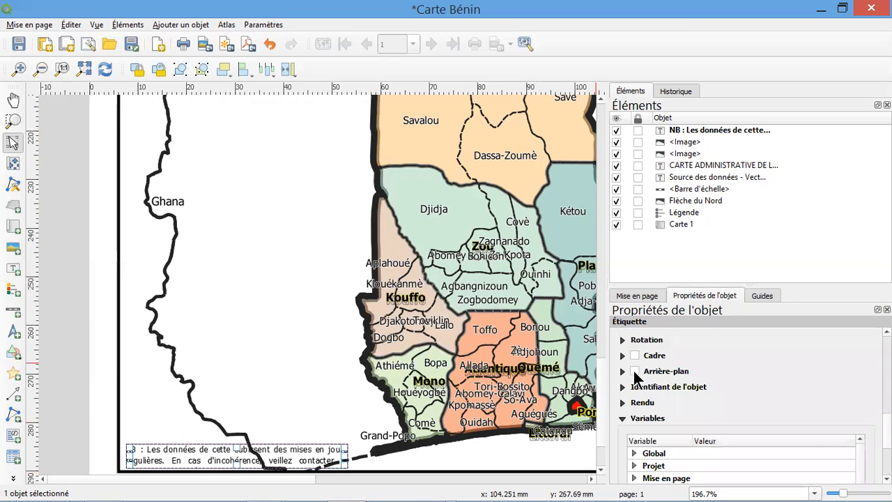
click(634, 371)
click(299, 428)
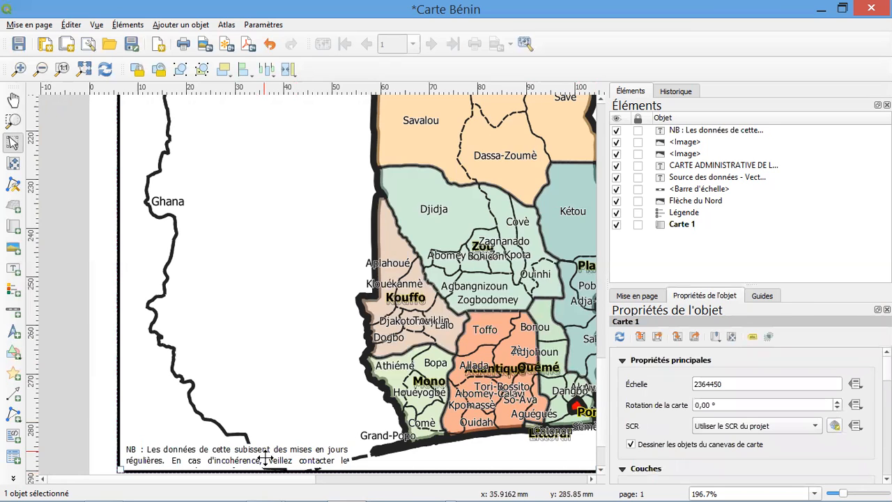
Resize the note label to about 46 mm wide and extend it upward to fit three lines of text
click(265, 453)
drag(344, 457, 507, 463)
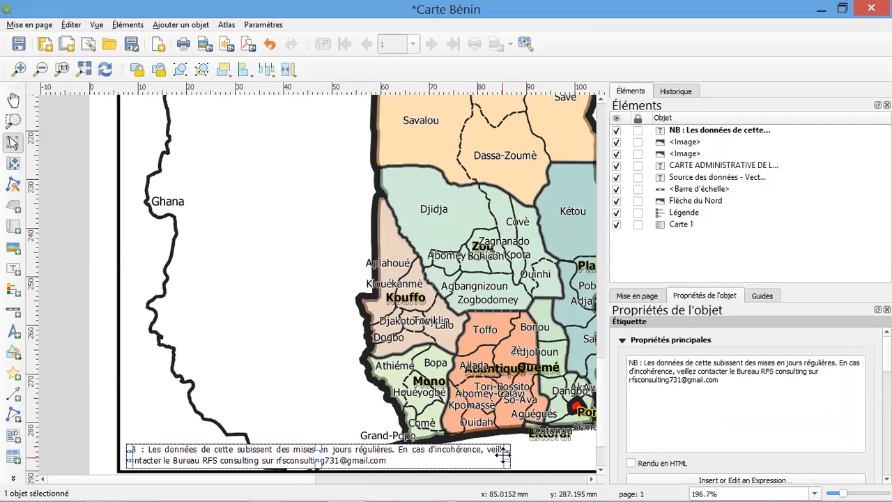
drag(503, 457, 350, 453)
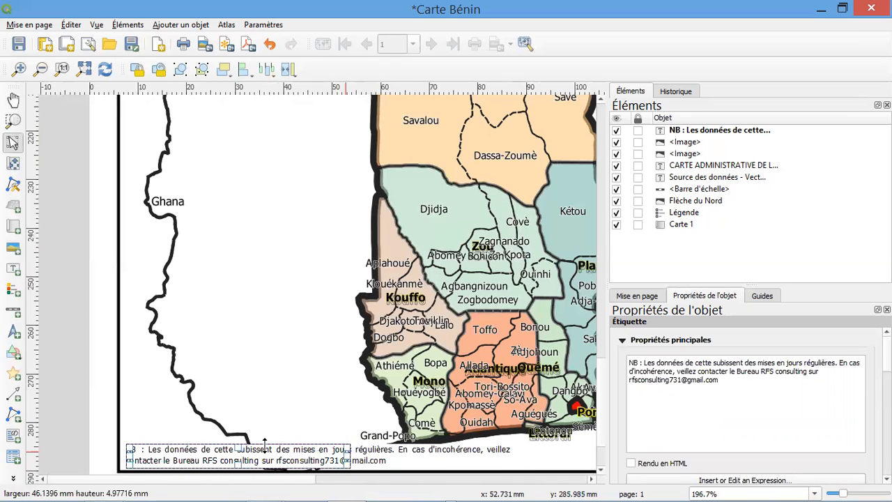
drag(237, 445, 236, 430)
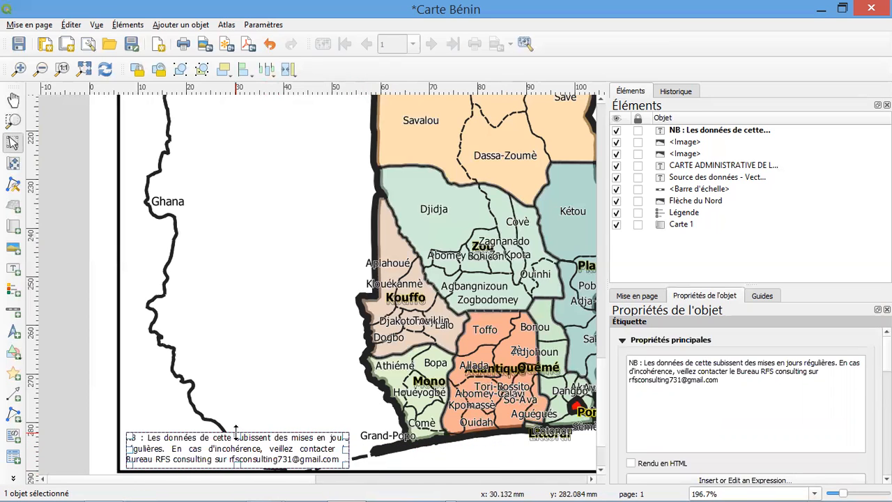
click(273, 419)
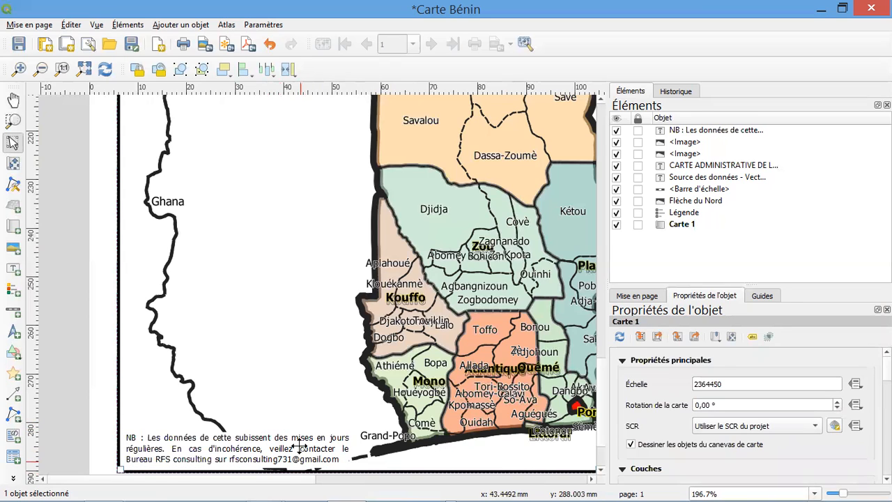
Enable a frame (Cadre) around the Africa location image in the upper-right corner of the map
click(88, 64)
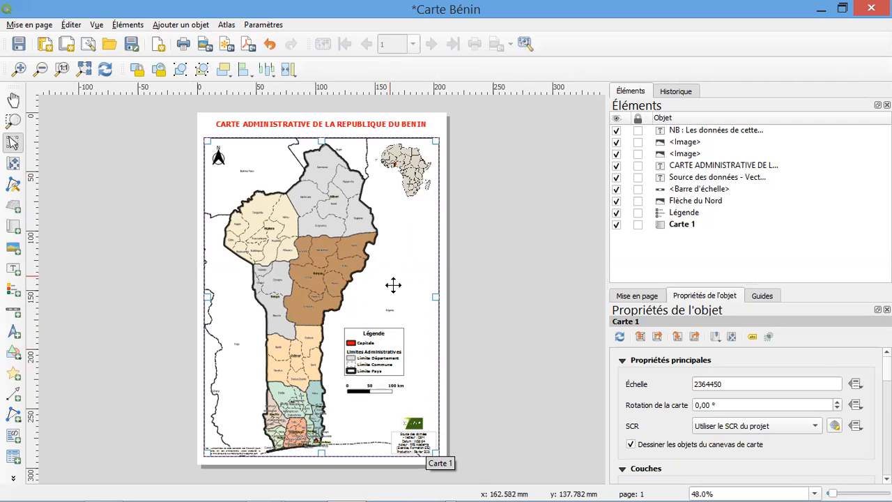
click(398, 181)
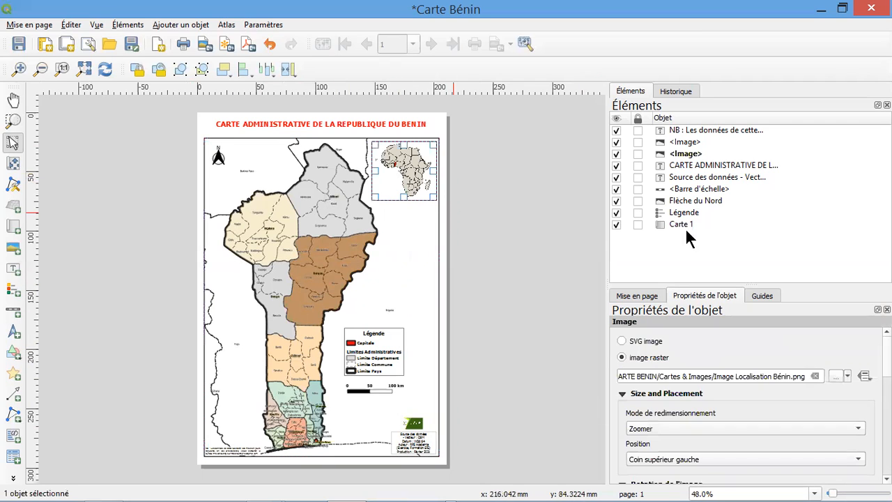
scroll(655, 379, down, 10)
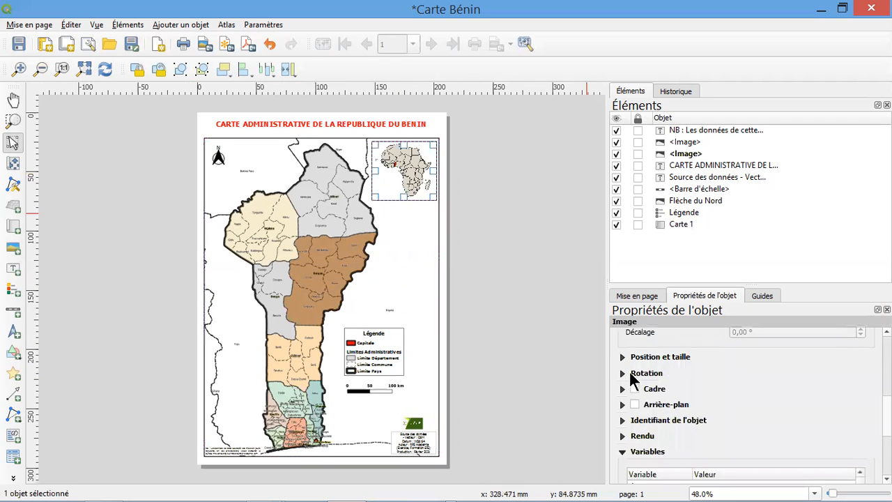
click(634, 388)
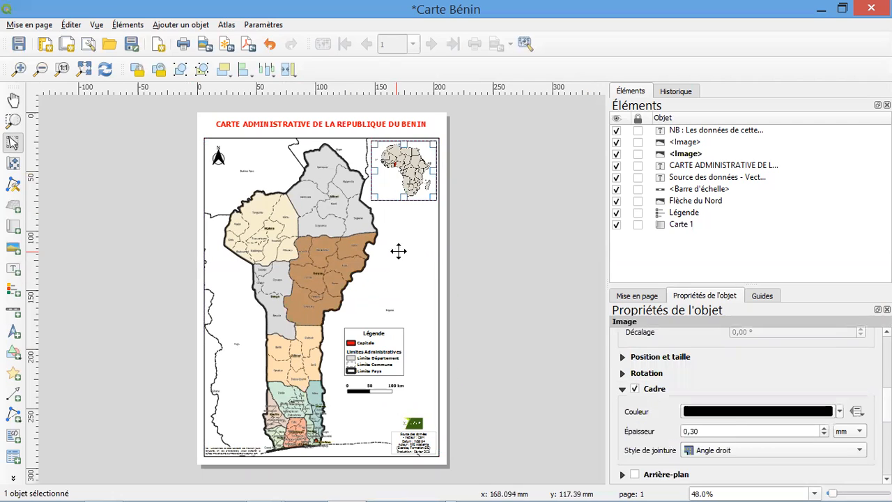
Add a new grid to the main Benin map (Carte 1) and open its settings for editing
click(396, 248)
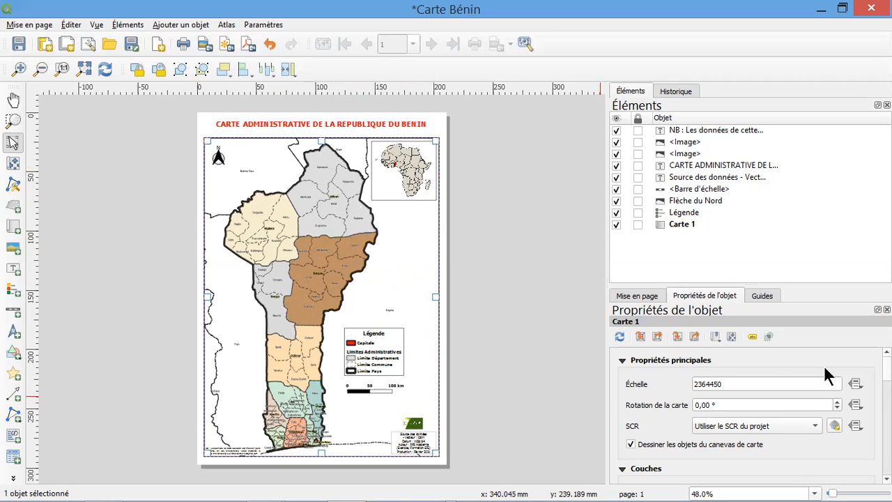
scroll(745, 415, down, 8)
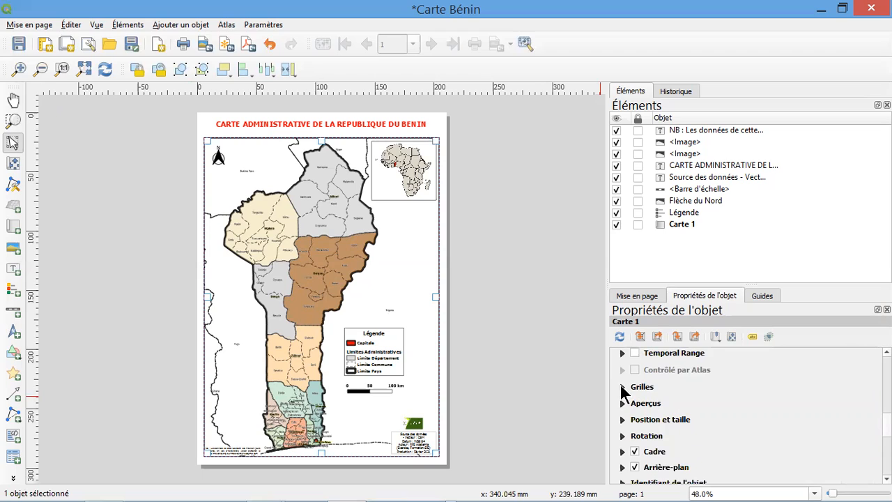
click(624, 386)
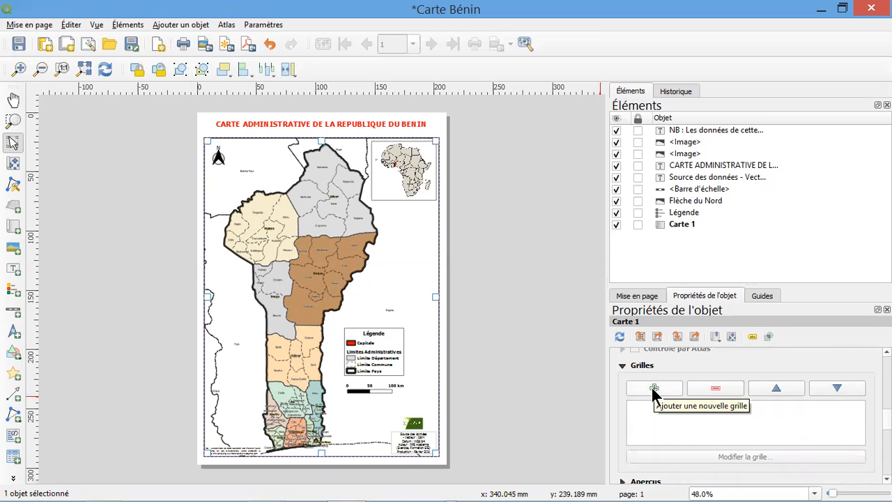
click(655, 389)
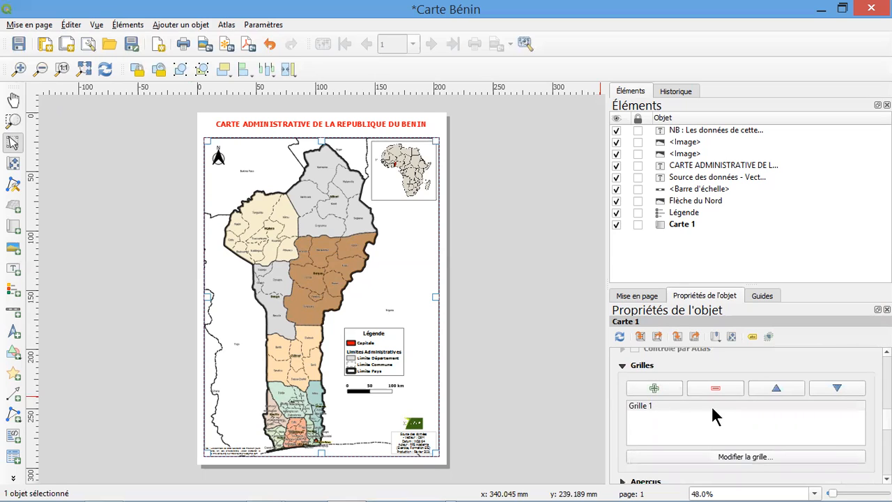
click(676, 405)
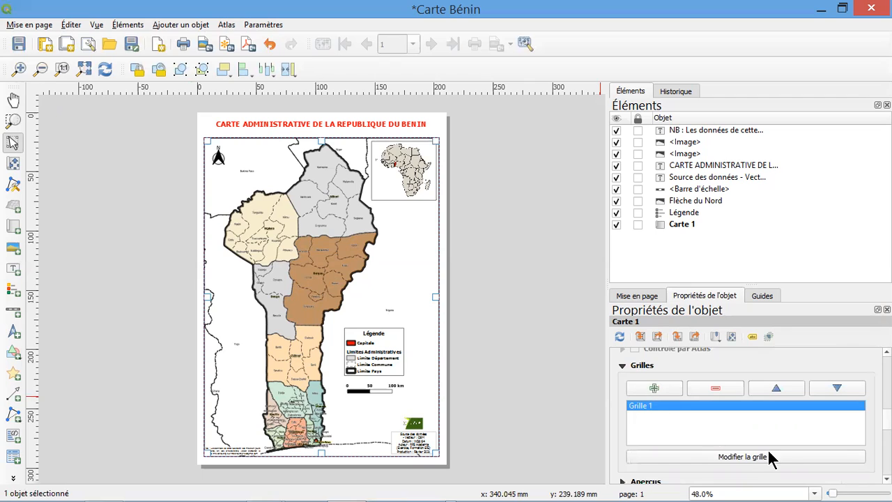
click(741, 457)
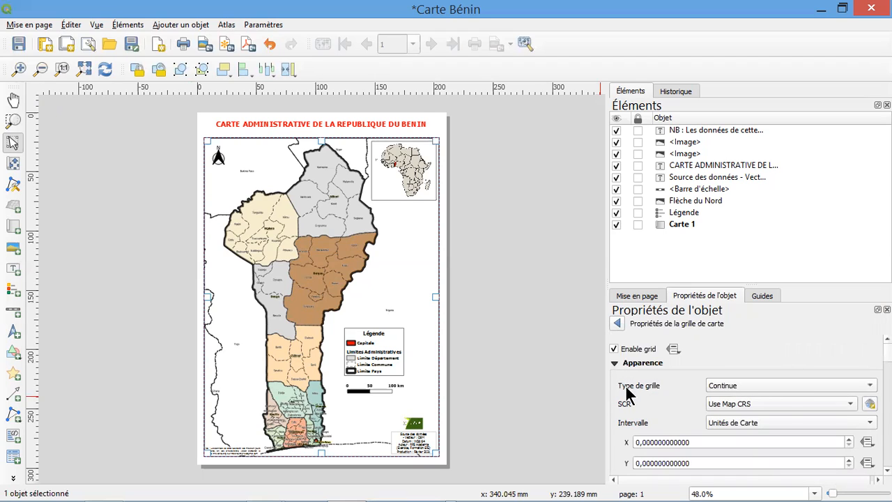
Keep the grid type as Continue and set the grid's SCR to the project's EPSG:4326 - WGS 84
click(794, 387)
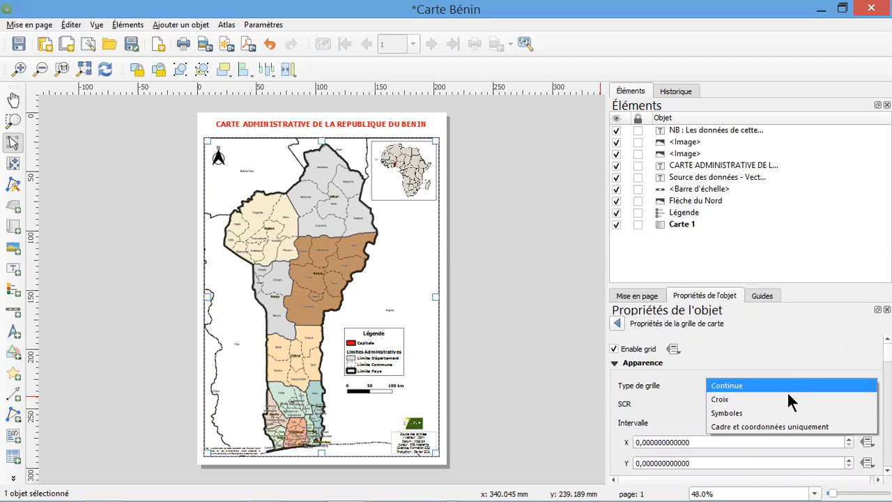
click(728, 387)
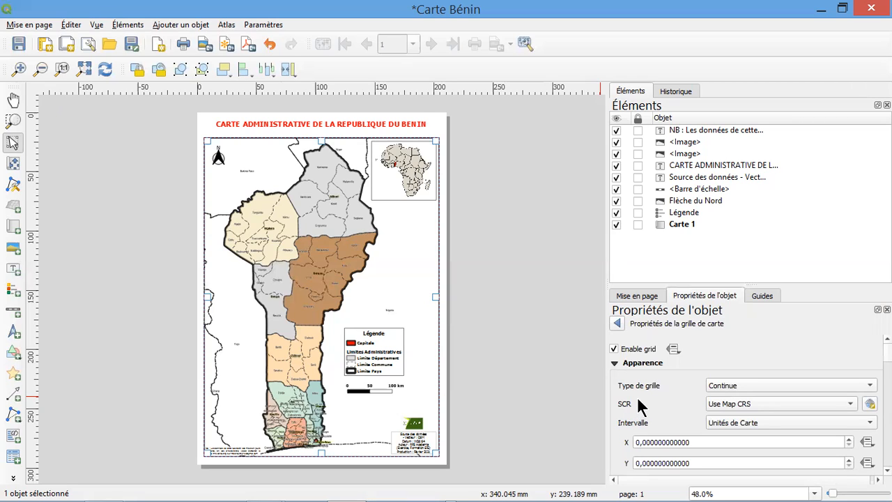
click(854, 404)
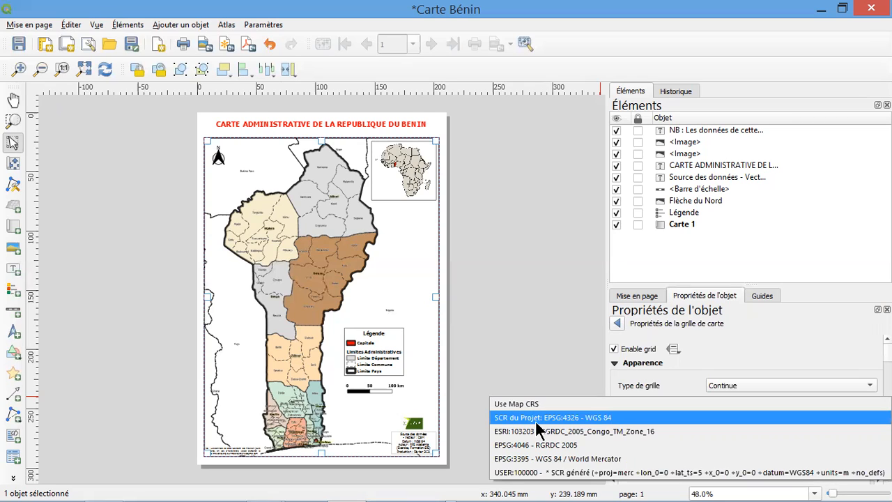
click(594, 423)
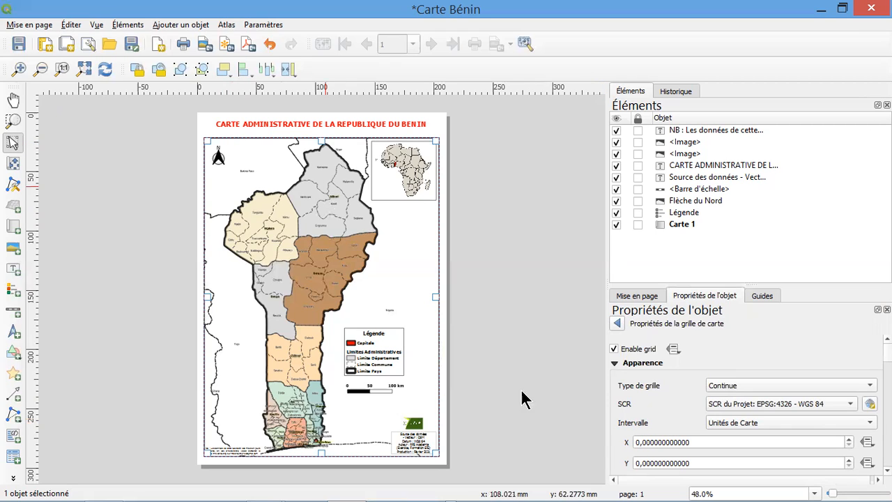
Set the grid interval to 1 map unit in both X and Y
click(635, 443)
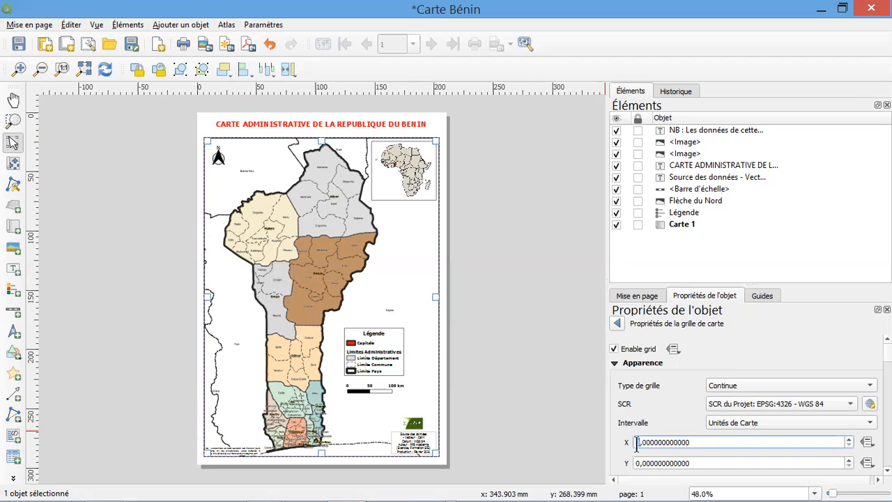
text(1)
drag(637, 463, 639, 468)
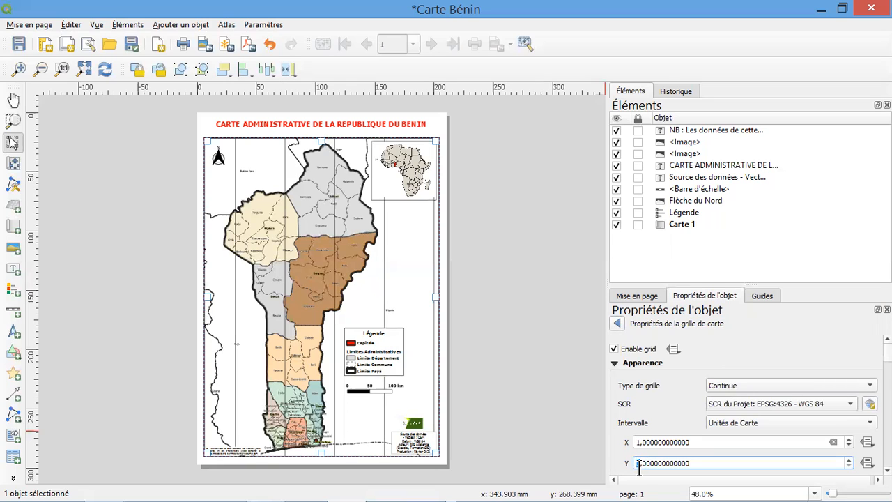
text(1)
click(673, 442)
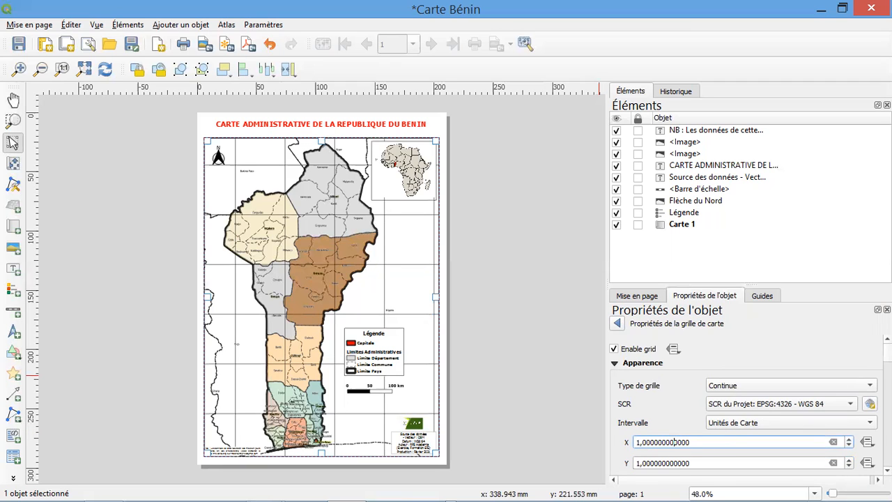
Shorten the Africa location image slightly by raising the lower edge of its frame
scroll(746, 404, down, 5)
scroll(227, 248, up, 2)
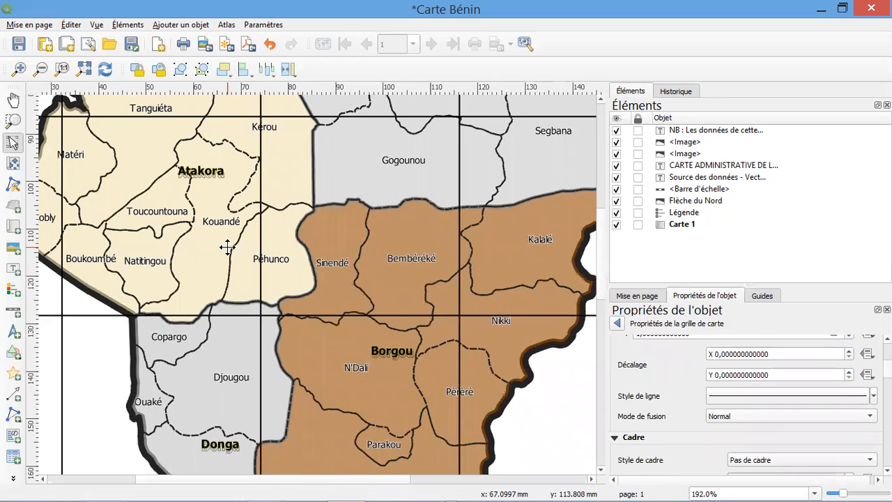
scroll(229, 231, down, 1)
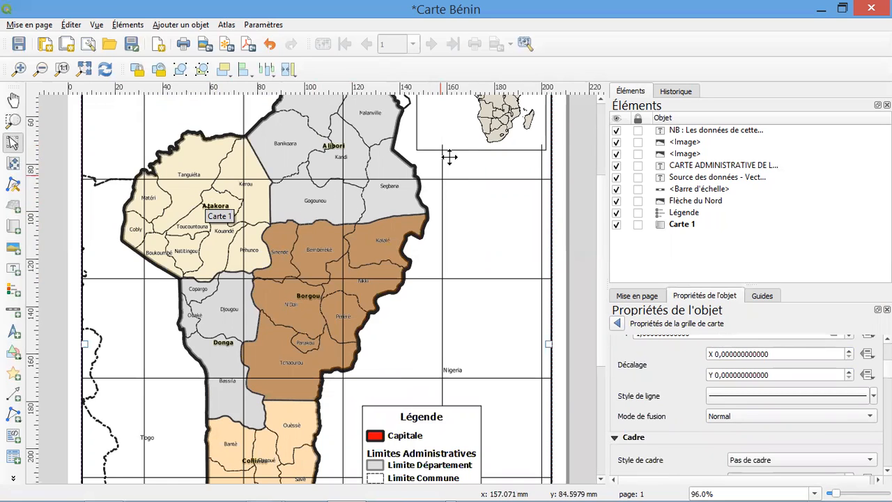
click(476, 137)
drag(482, 148, 481, 143)
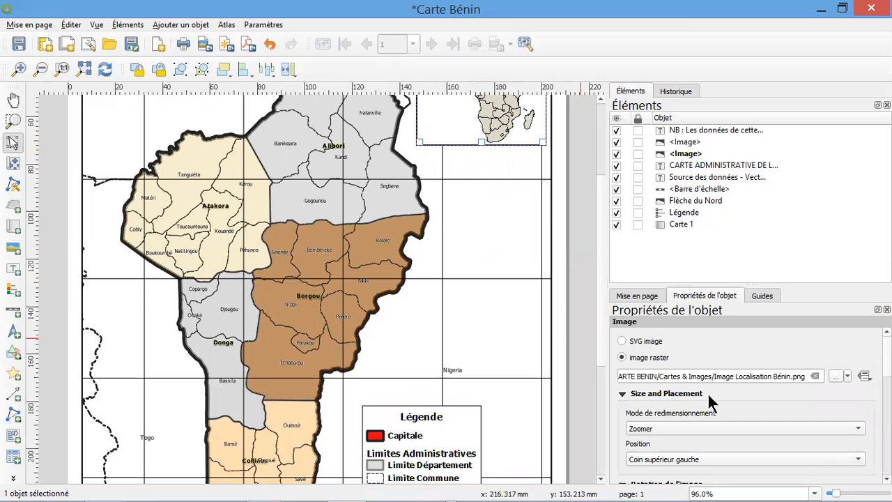
Reopen the settings of the existing grid Grille 1 on the main Benin map
click(494, 304)
scroll(629, 372, down, 10)
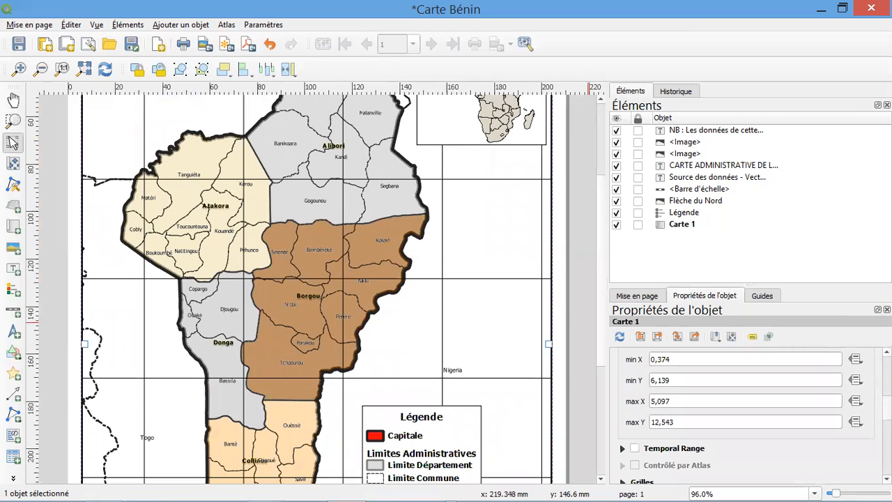
click(636, 373)
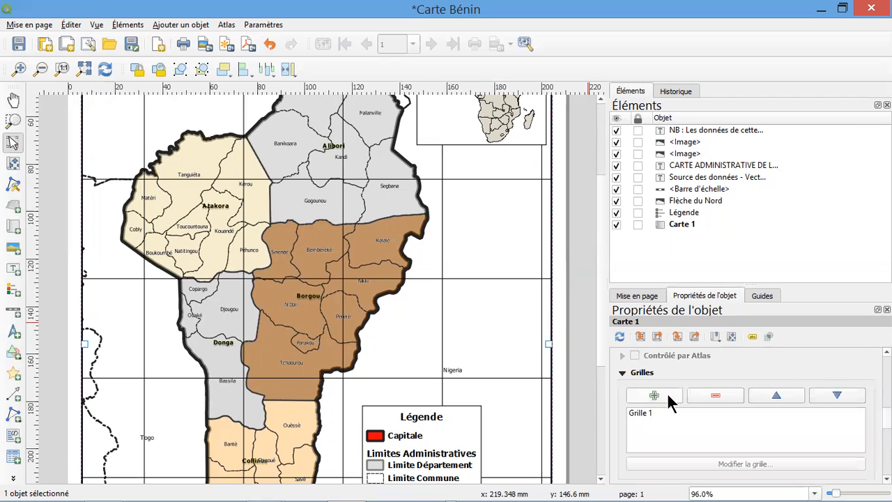
click(648, 411)
click(743, 464)
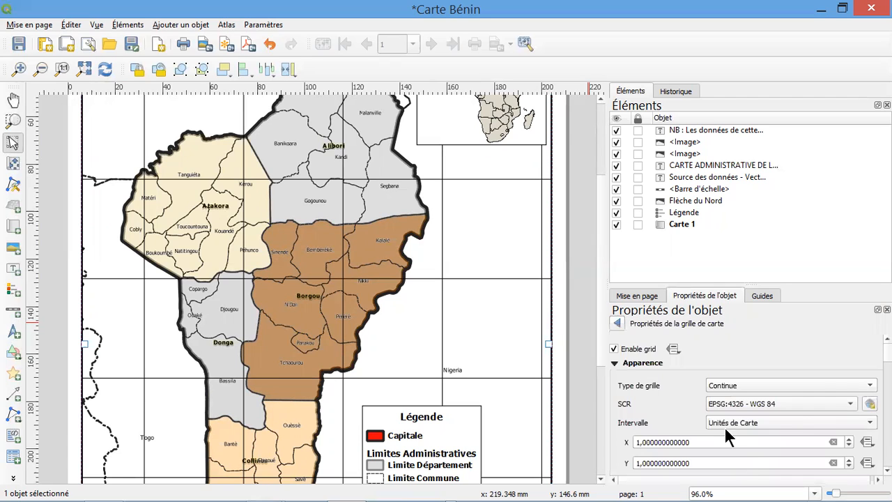
Set the stroke width of the grid's simple line (Ligne simple) to 0.1 mm
scroll(766, 404, down, 5)
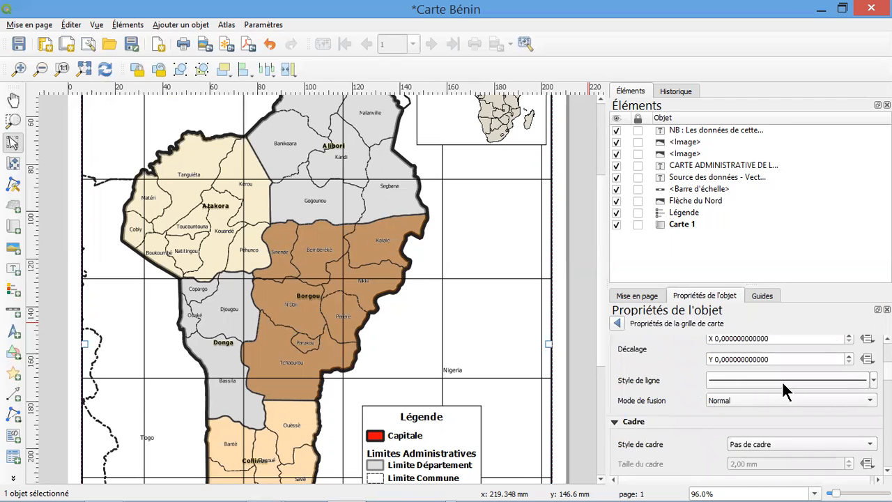
click(782, 379)
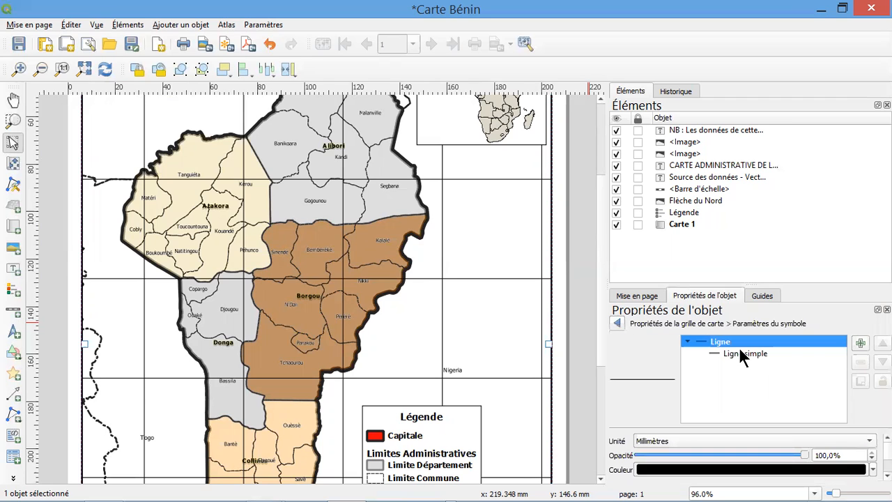
click(741, 355)
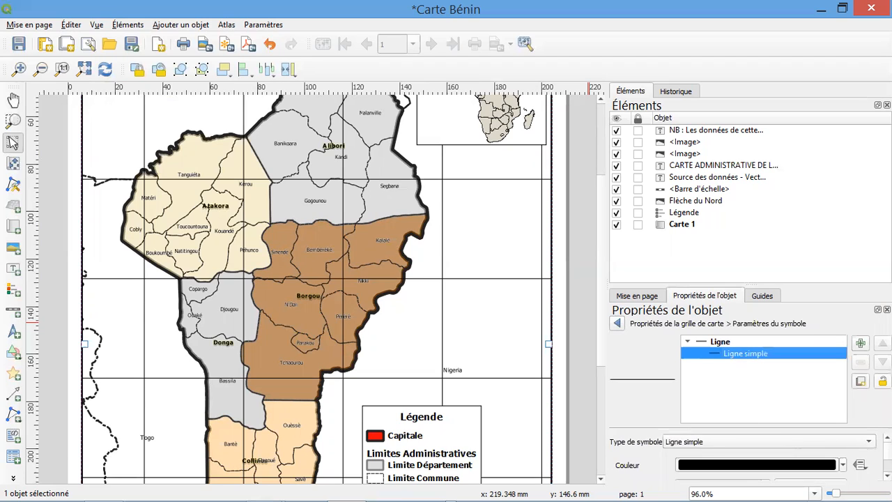
click(859, 427)
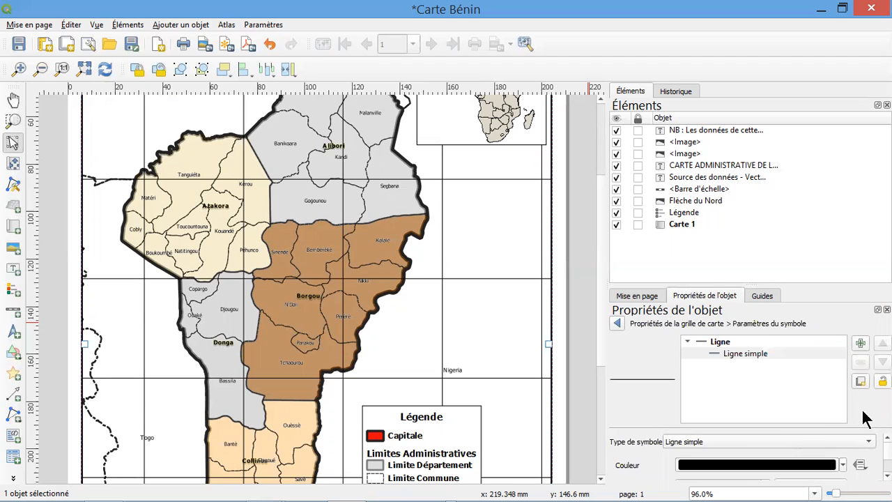
scroll(739, 457, down, 2)
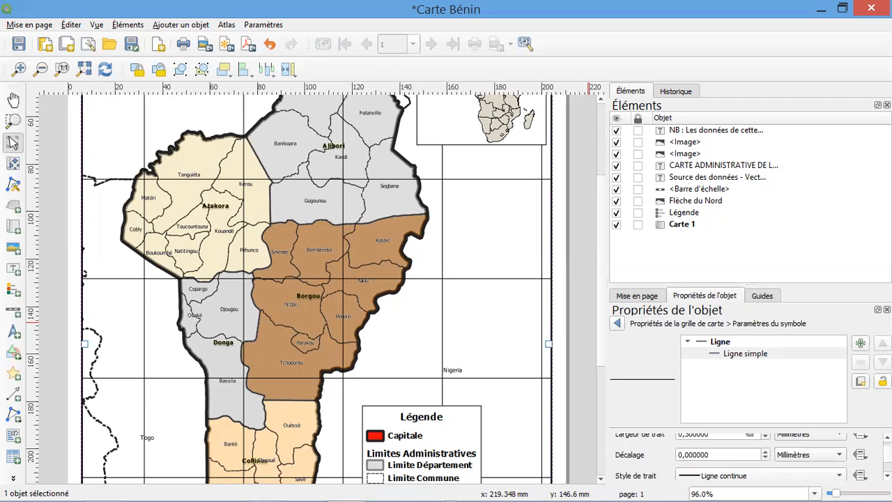
scroll(802, 452, up, 1)
click(688, 446)
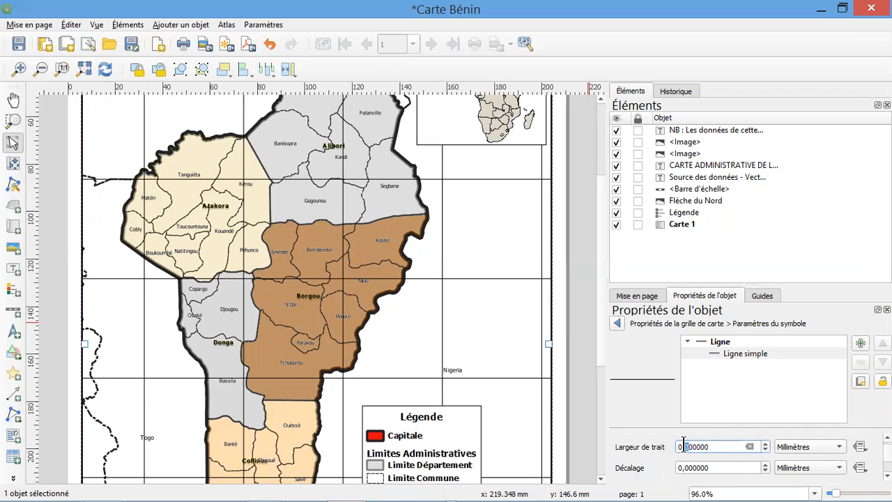
text(1)
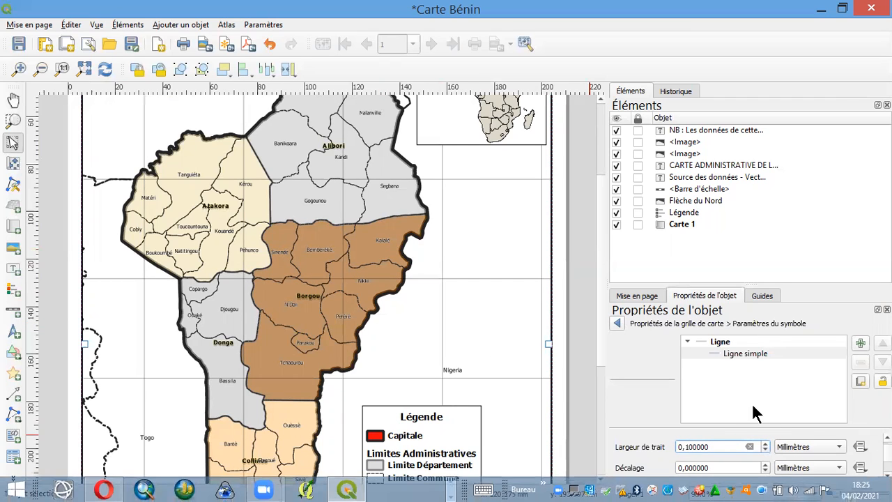
Change the grid line colour to a medium grey and return to the grid properties
scroll(767, 453, up, 3)
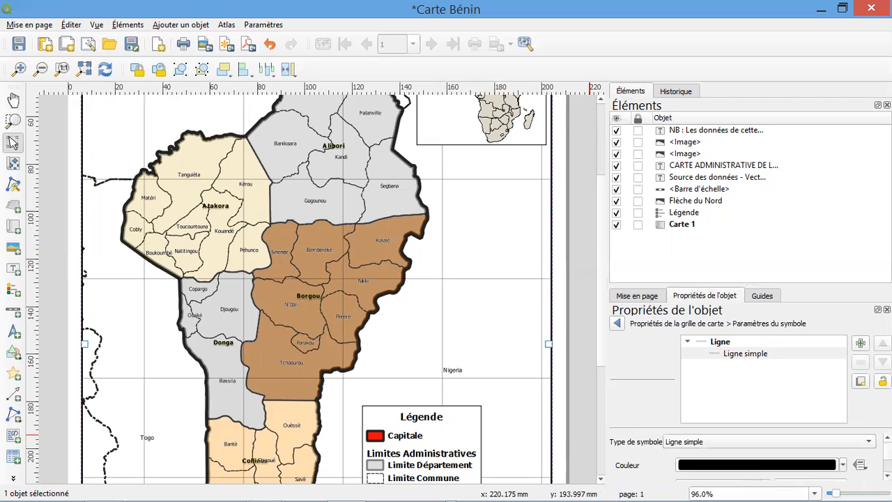
click(843, 465)
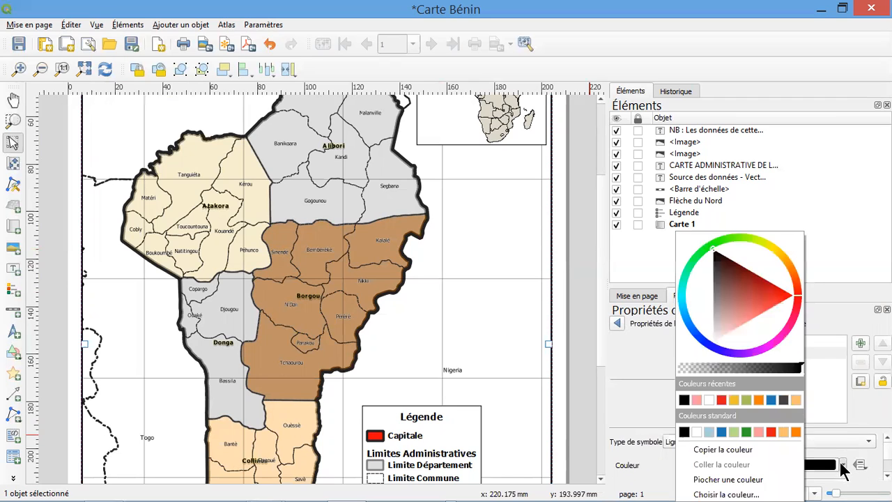
click(707, 298)
drag(708, 297, 709, 305)
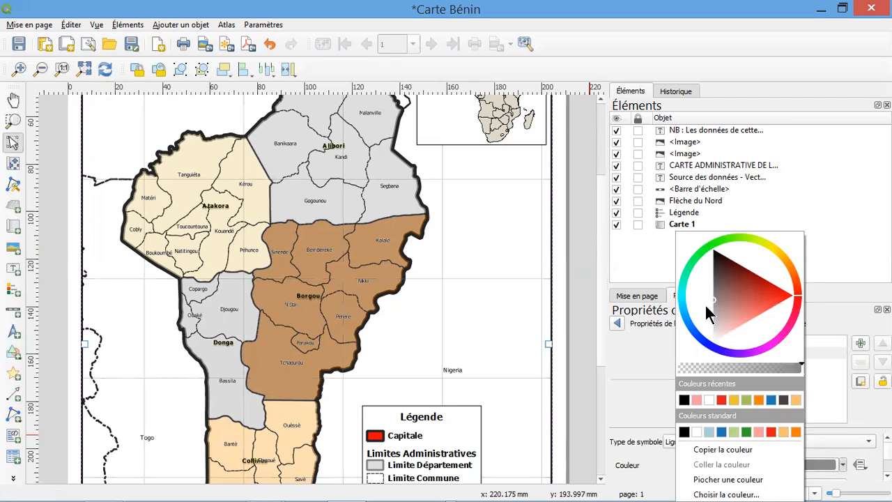
click(705, 306)
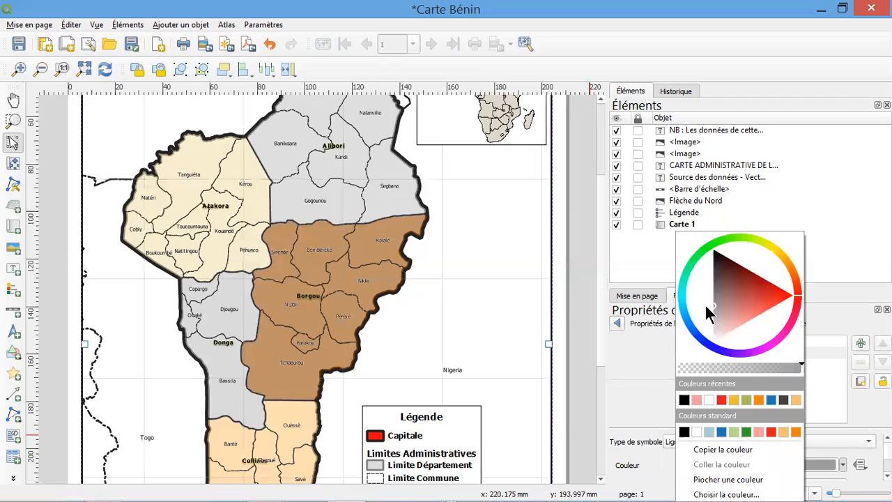
click(642, 332)
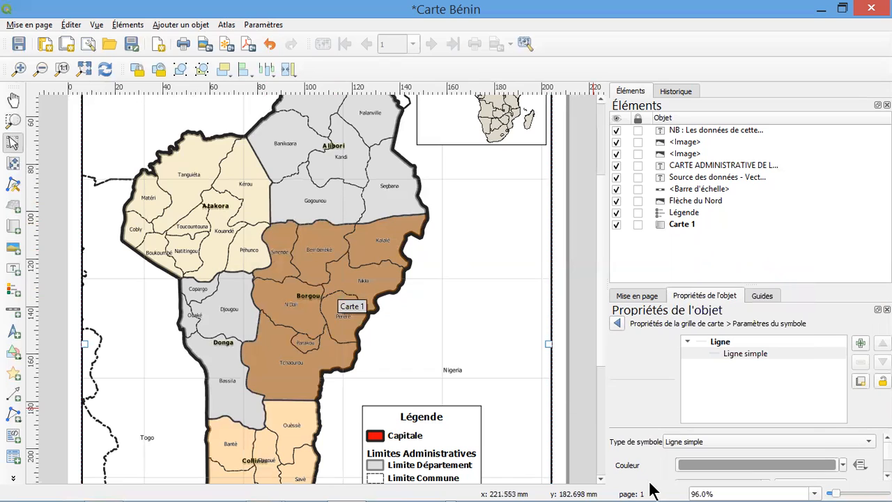
click(617, 323)
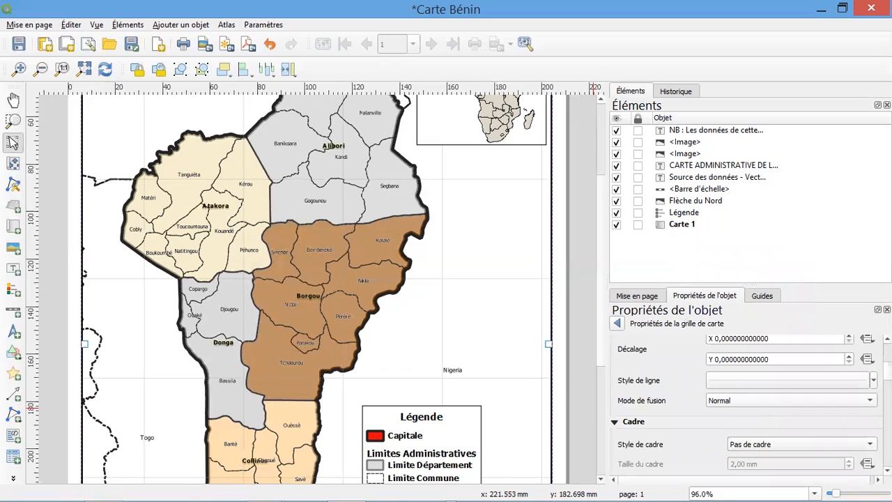
Set the grid's frame style to exterior markers (Marqueurs à l'extérieur)
scroll(746, 408, down, 3)
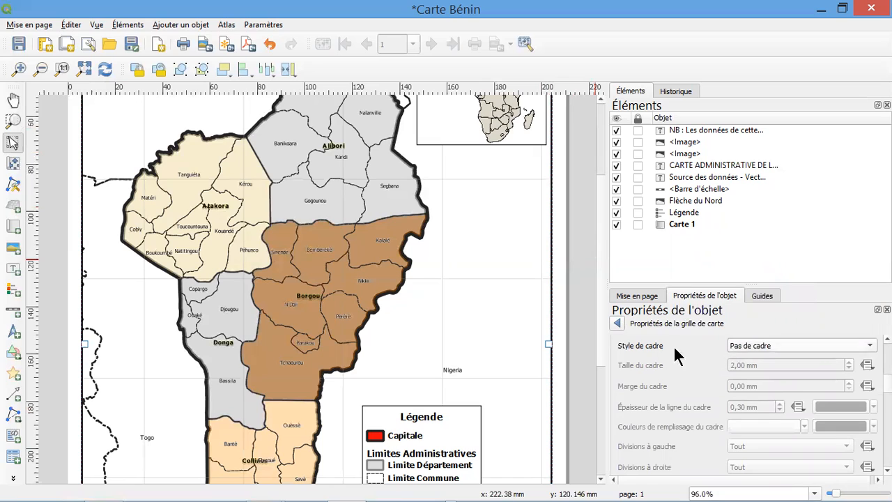
click(847, 353)
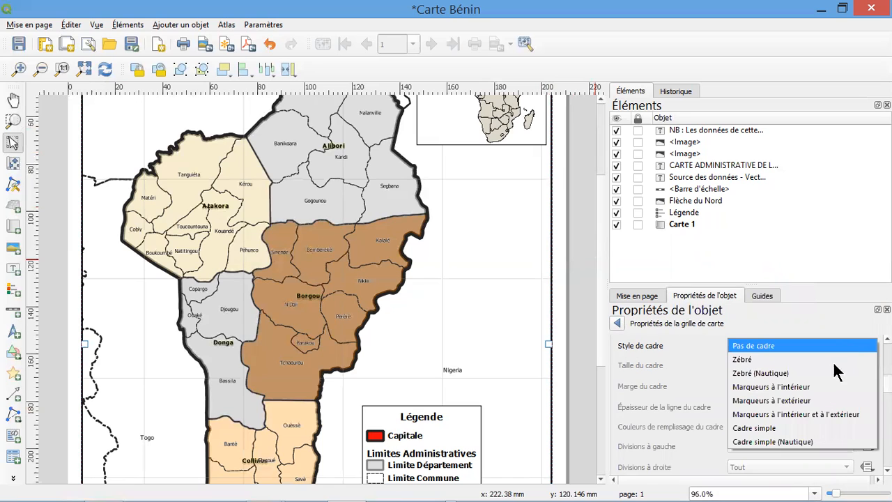
click(782, 403)
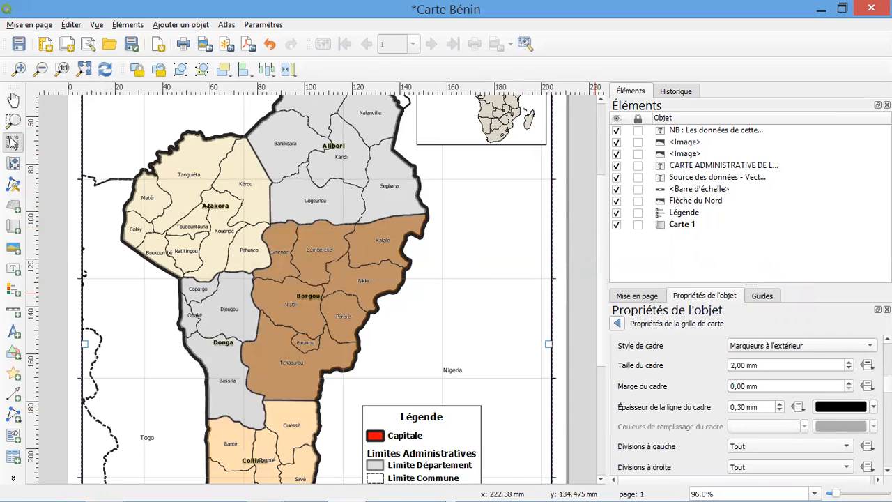
Enable the coordinate labels of the grid (Afficher les coordonnées) and set their format to Degré, minute, seconde
scroll(746, 404, down, 8)
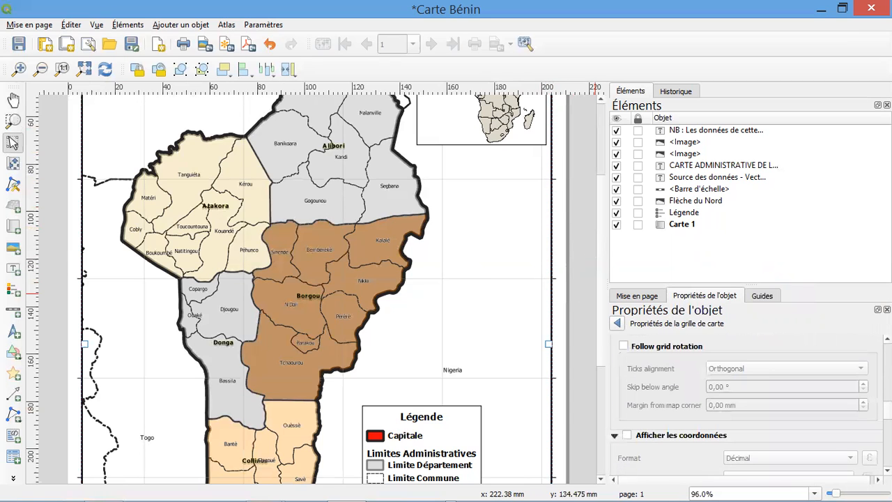
scroll(746, 404, down, 2)
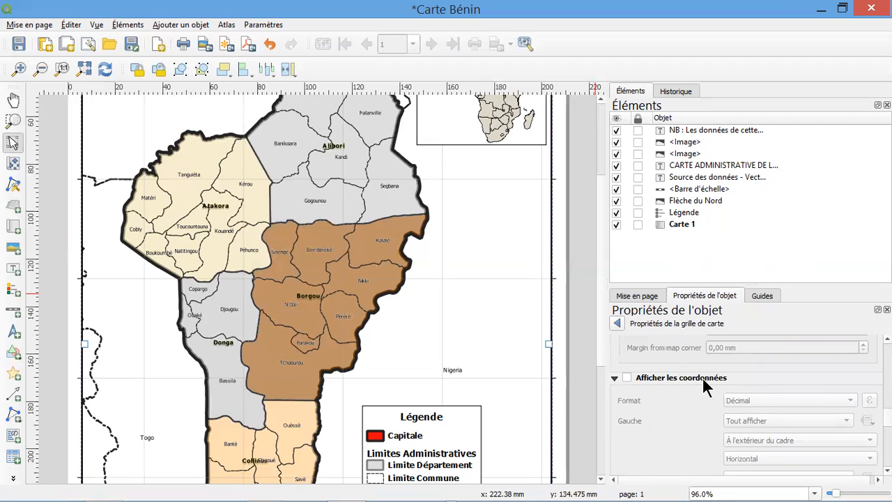
click(627, 378)
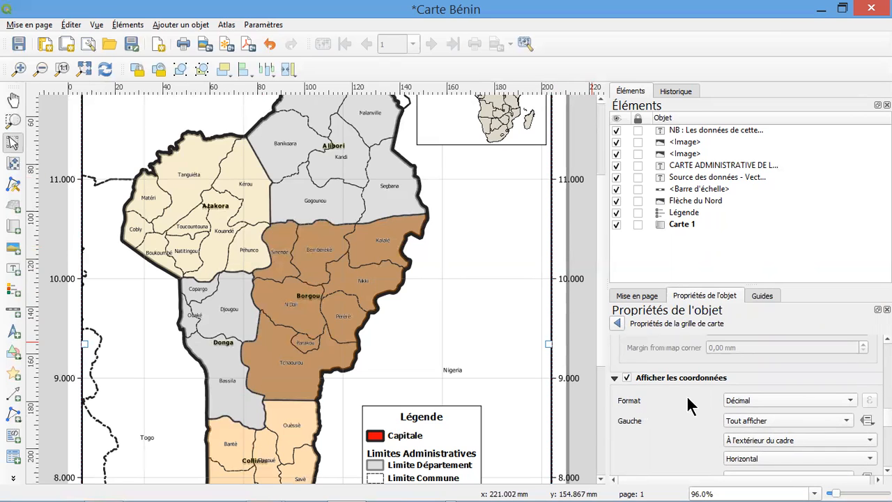
click(845, 398)
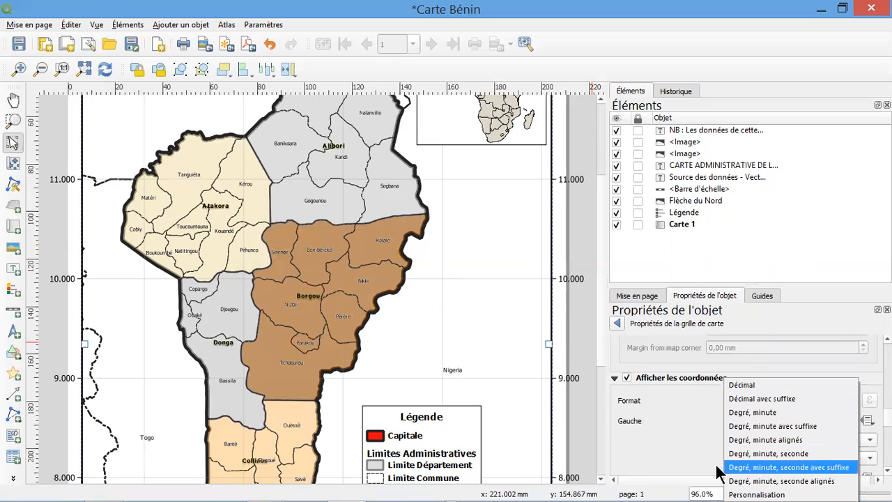
click(801, 454)
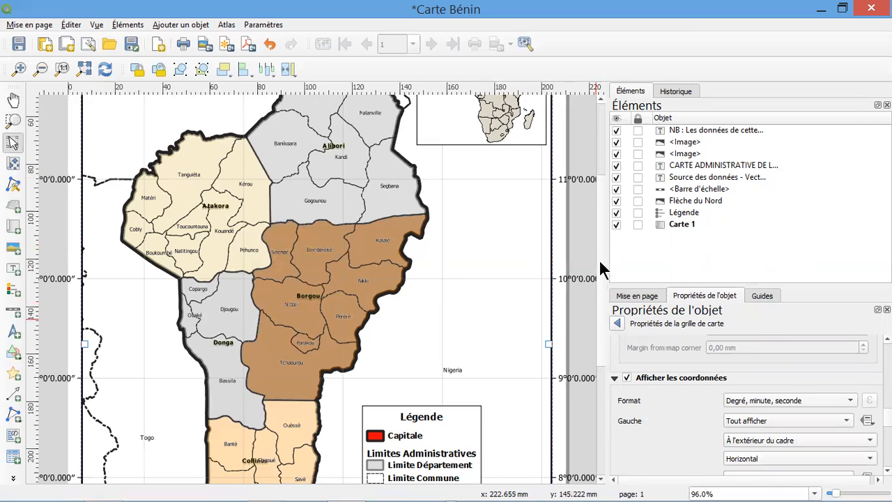
scroll(603, 275, up, 3)
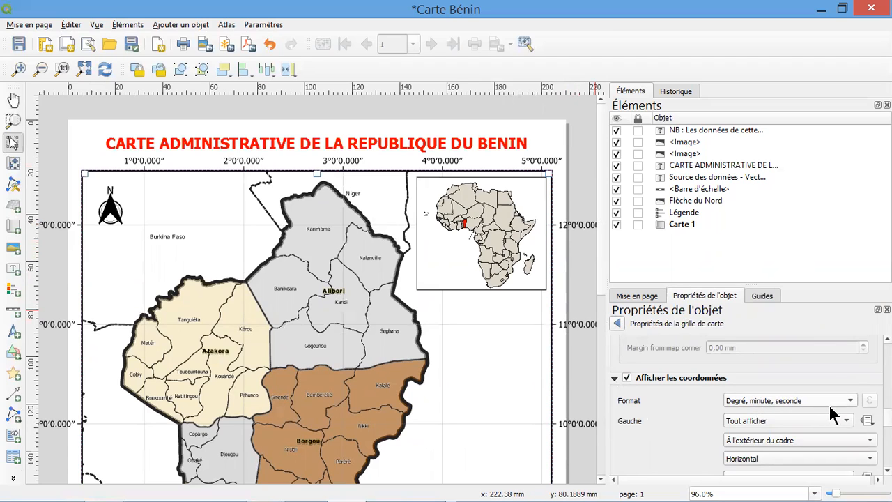
Change the coordinate format to Degré, minute, seconde avec suffixe and save the project
click(778, 401)
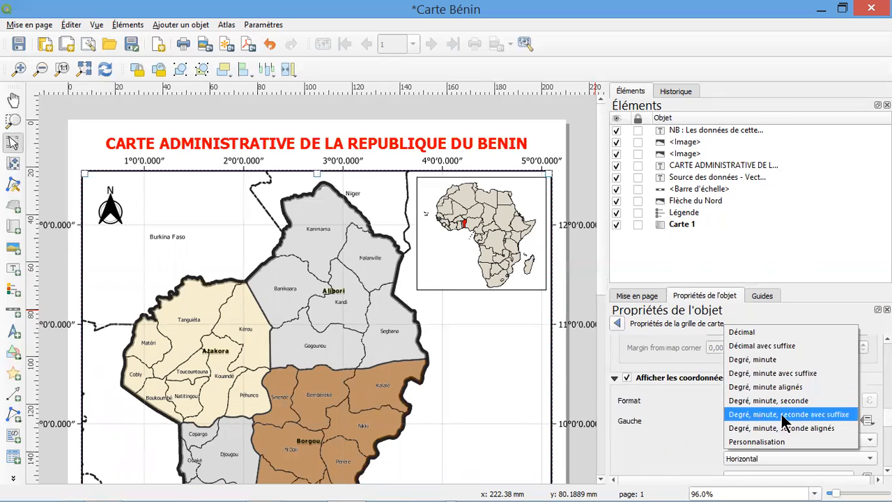
click(819, 415)
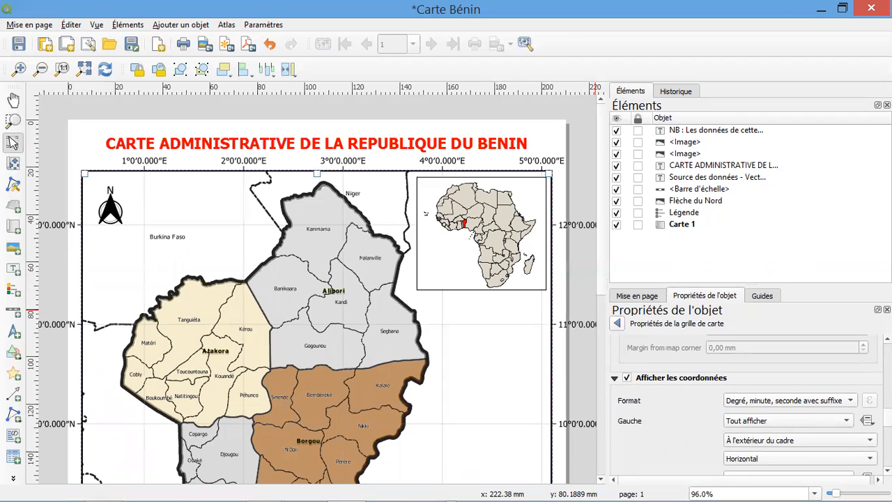
scroll(746, 412, down, 5)
scroll(746, 411, up, 4)
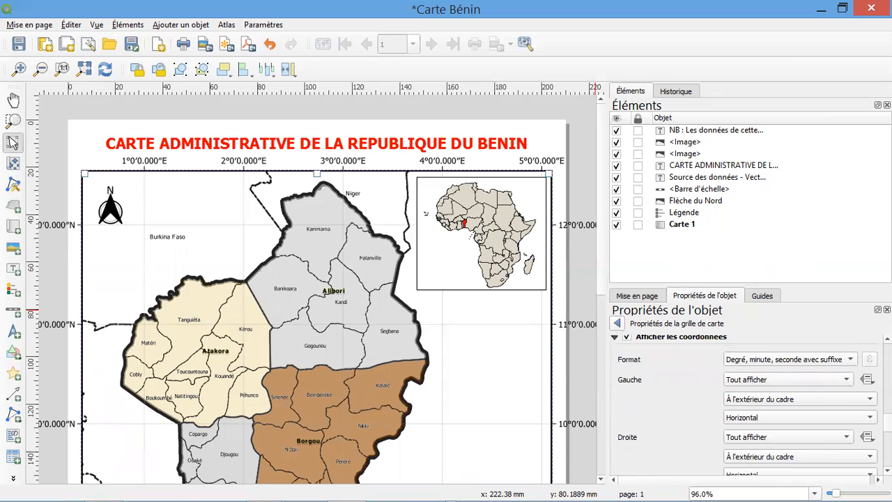
scroll(794, 433, up, 1)
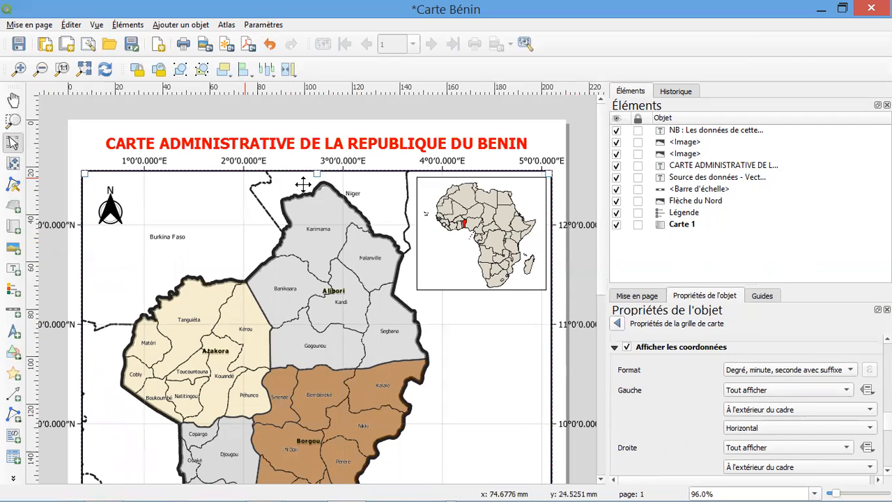
click(19, 45)
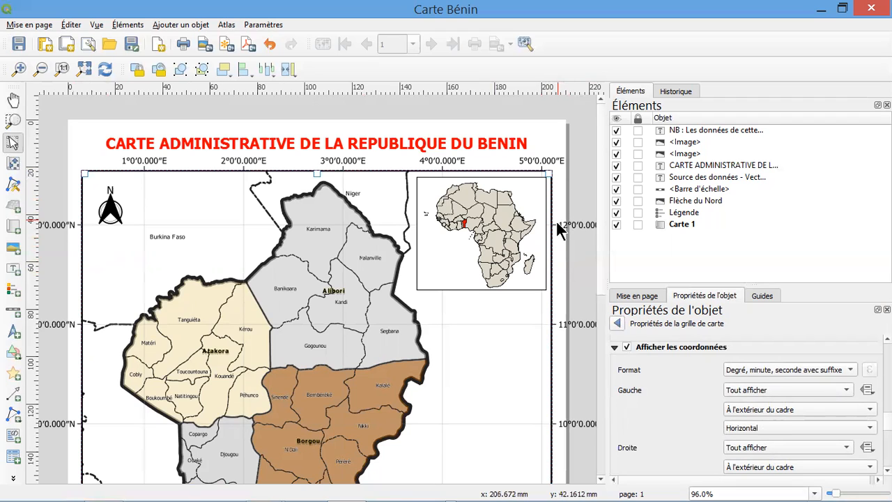
Set the orientation of the grid coordinates on the map's left (Gauche) and right (Droite) sides to Vertical Ascending
click(790, 427)
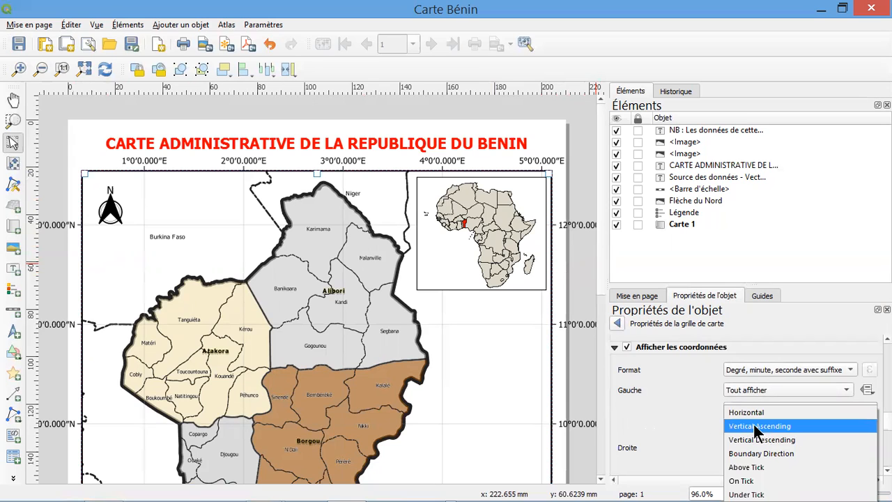
click(758, 427)
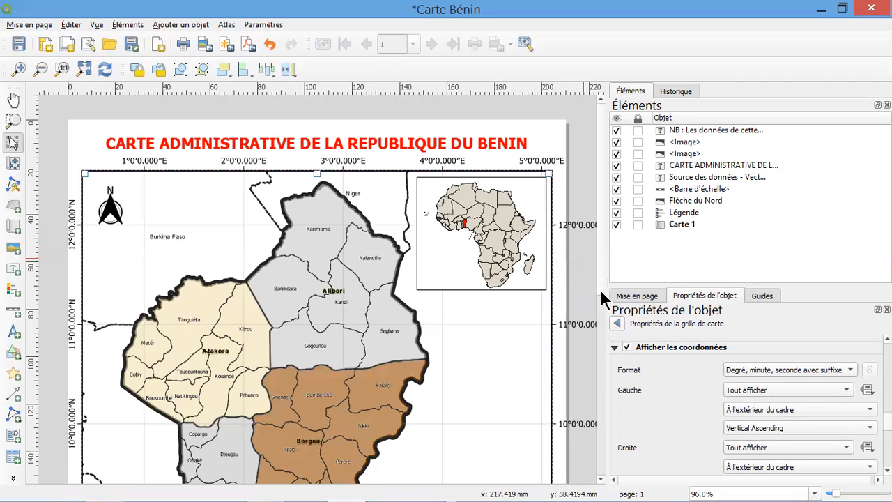
scroll(771, 399, down, 5)
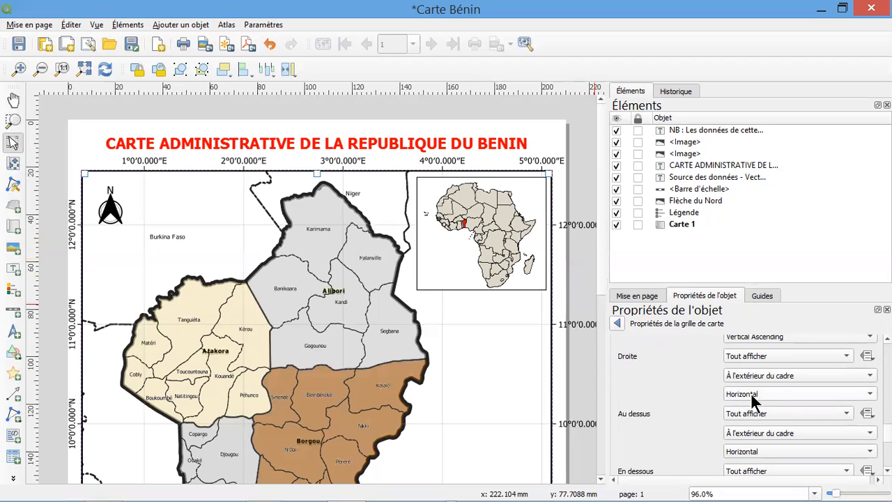
click(779, 393)
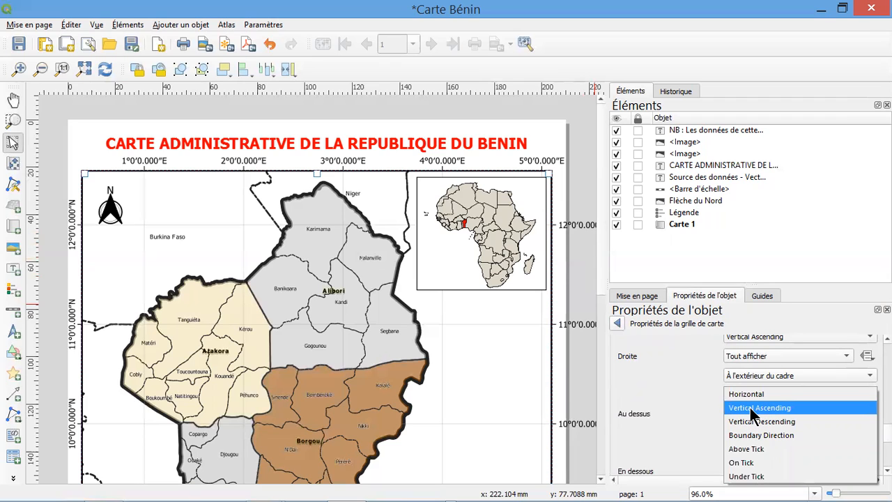
click(754, 414)
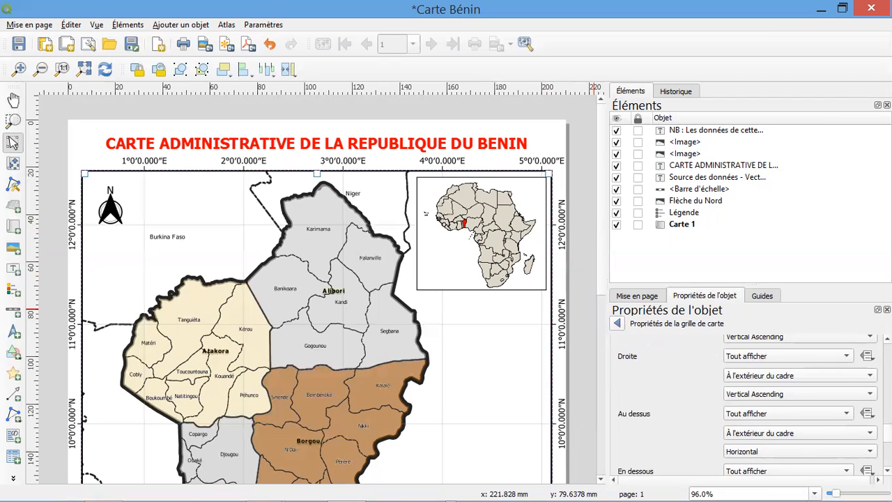
Reduce the font size of the grid coordinates to 5 points and return to the grid properties
scroll(746, 404, down, 3)
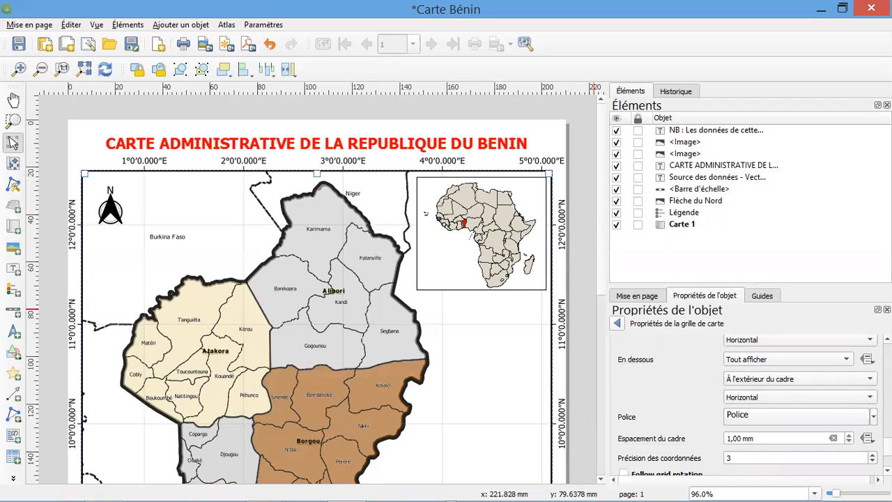
scroll(746, 405, down, 1)
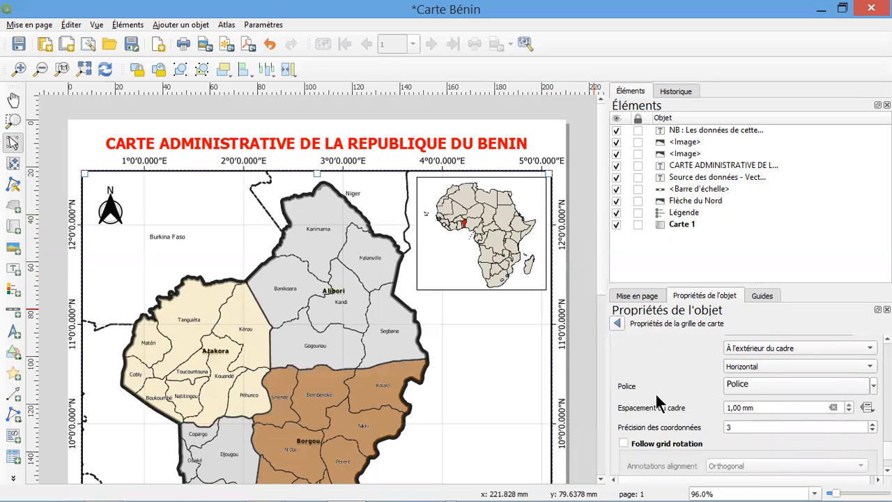
click(780, 382)
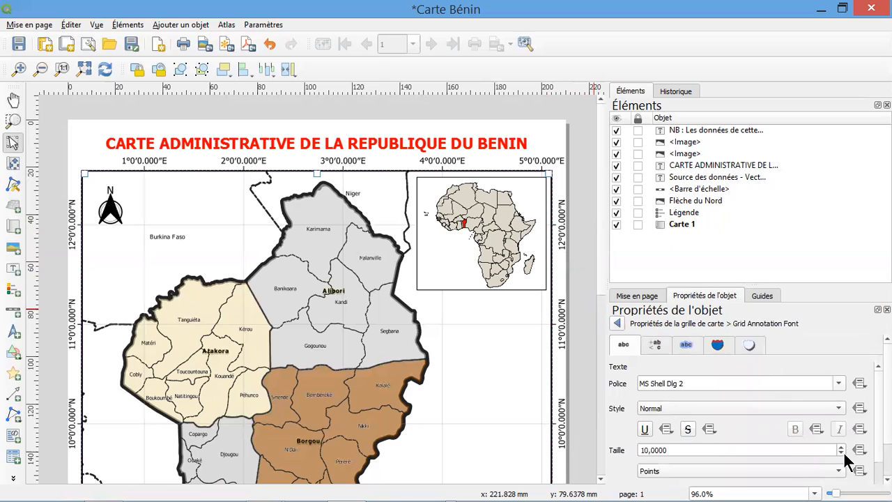
click(840, 454)
click(840, 454)
click(840, 453)
click(841, 454)
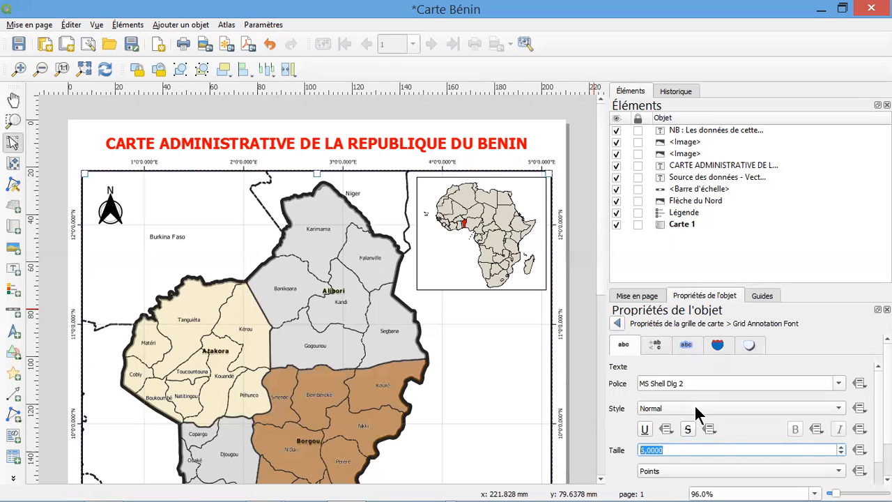
click(618, 324)
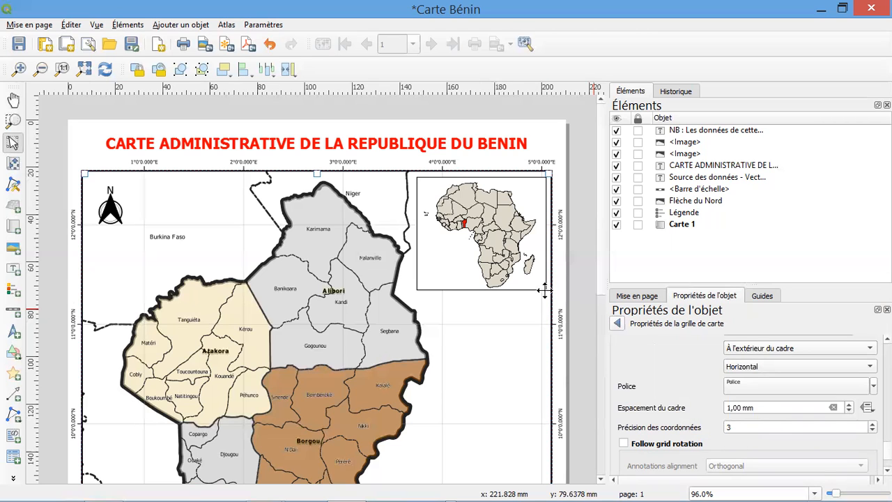
Set the precision of the grid coordinates (Précision des coordonnées) to 0 decimals
scroll(541, 151, up, 2)
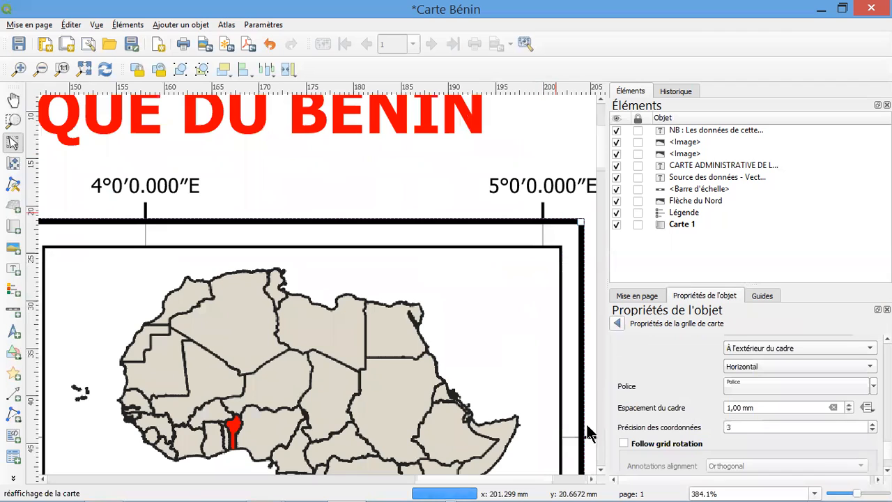
drag(474, 480, 480, 480)
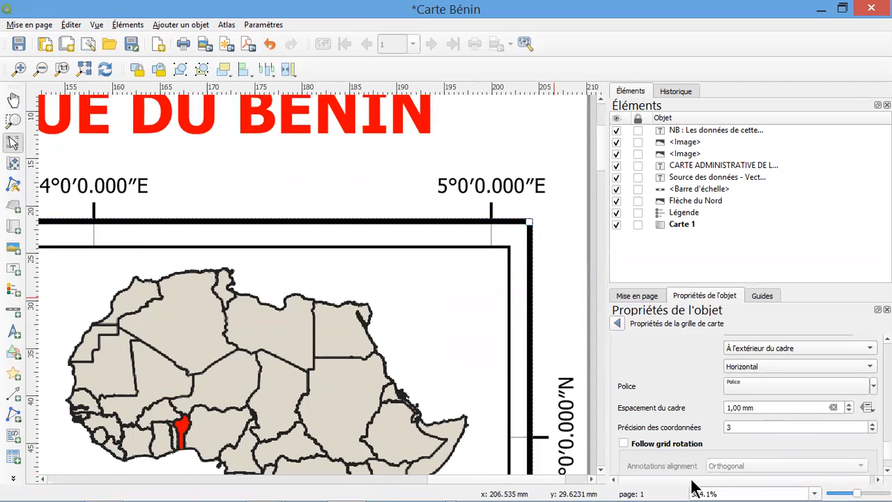
double_click(732, 426)
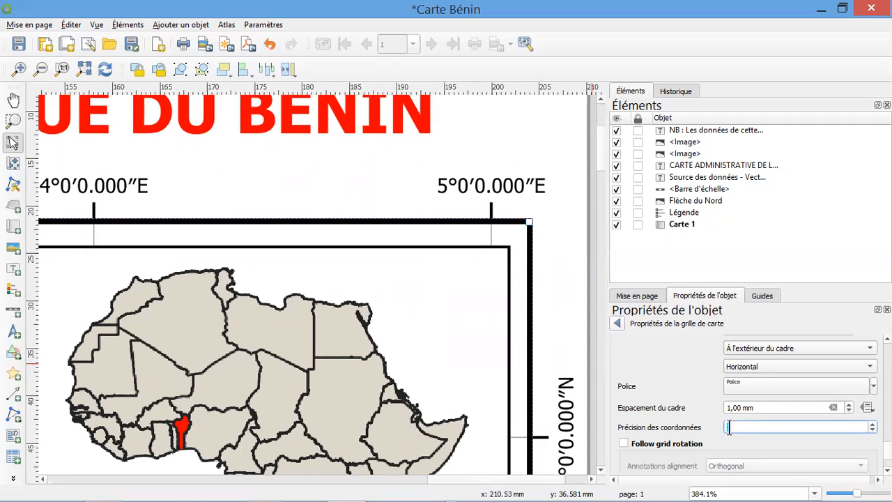
text(0)
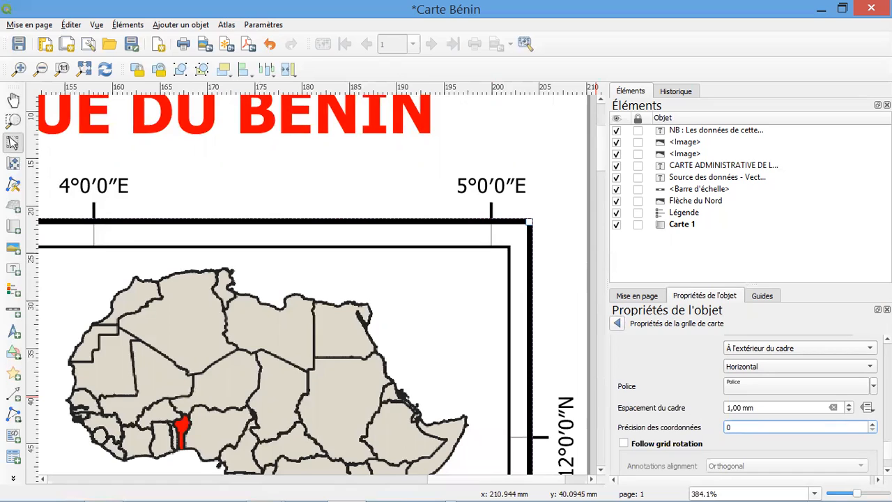
Set the spacing between the coordinates and the frame (Espacement du cadre) to 0.30 mm, leave the grid properties and deselect the map
scroll(731, 376, down, 1)
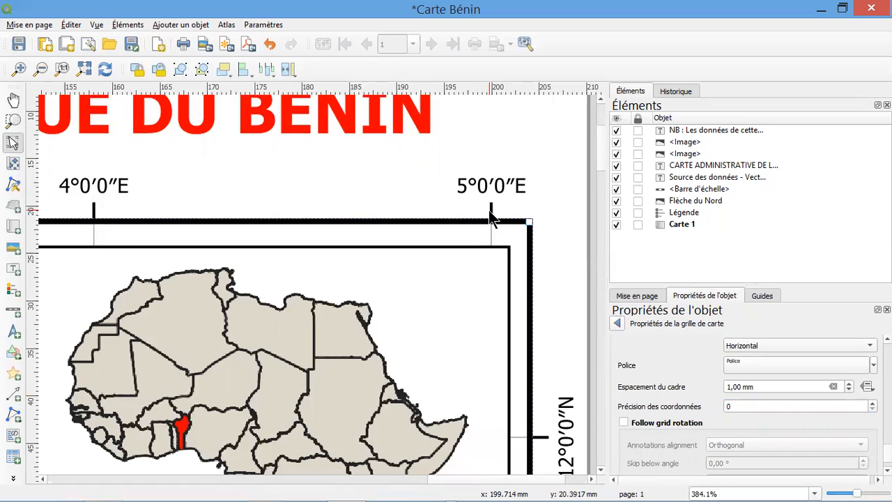
click(849, 388)
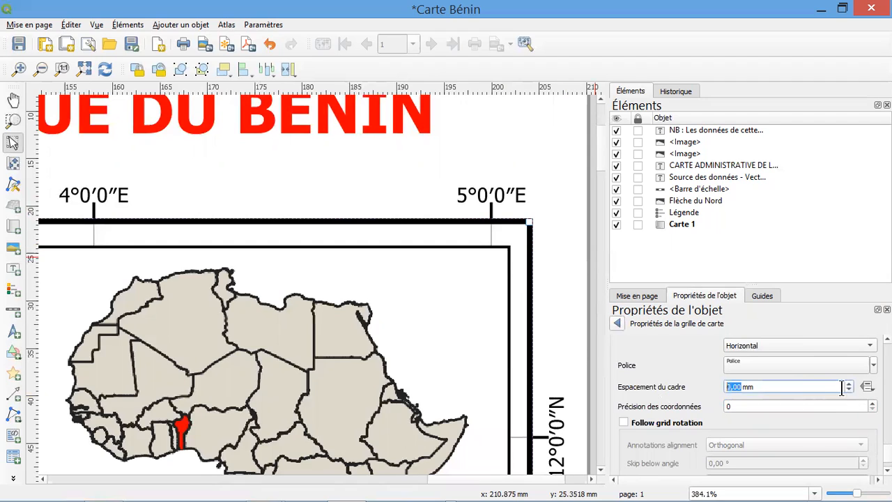
click(737, 388)
text(3)
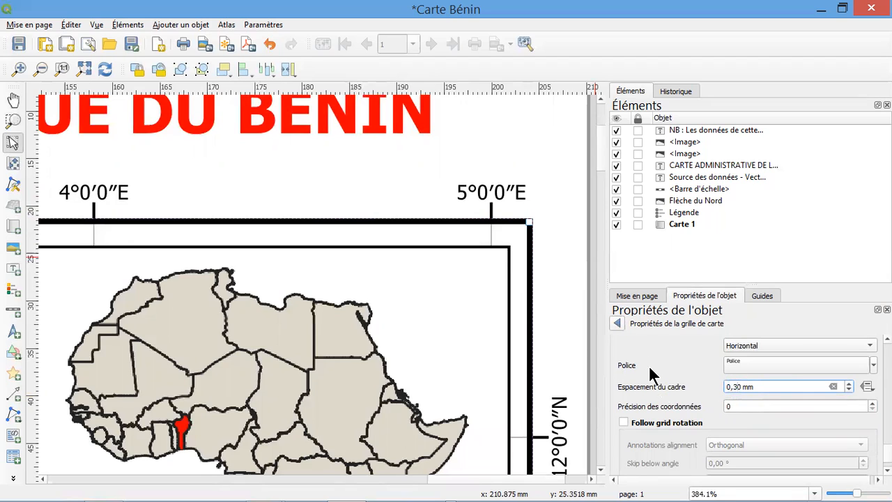
scroll(746, 405, down, 2)
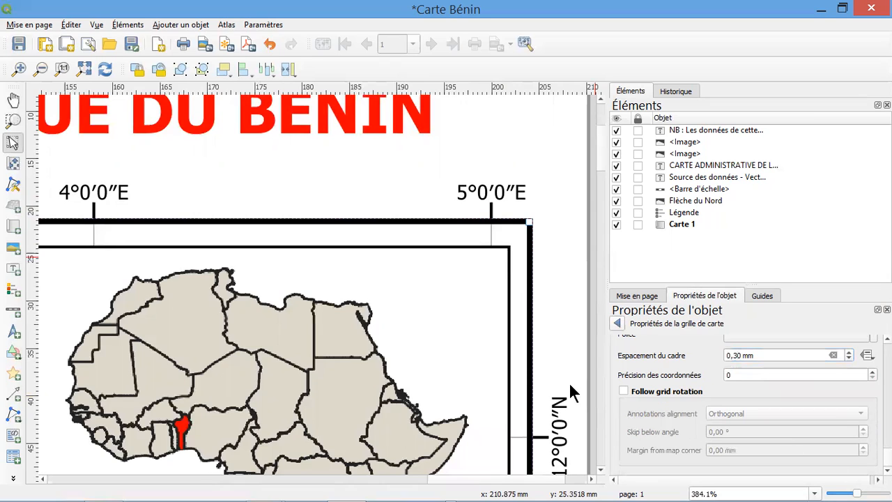
click(617, 324)
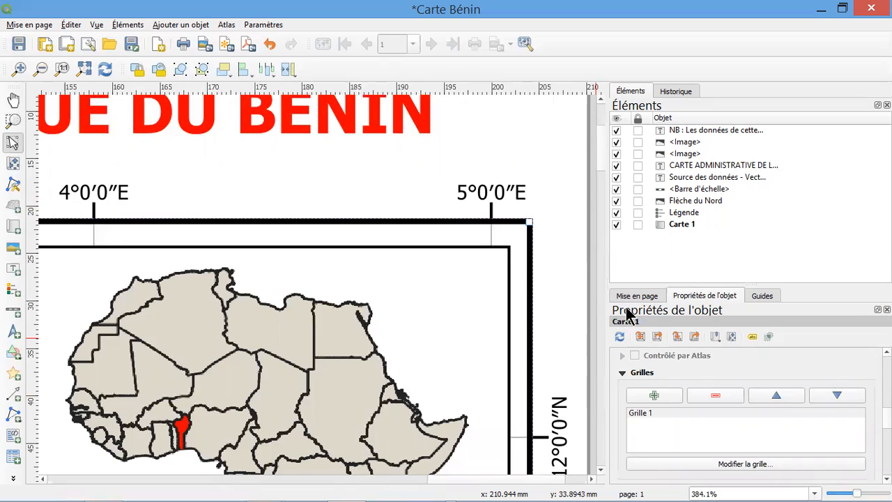
click(543, 217)
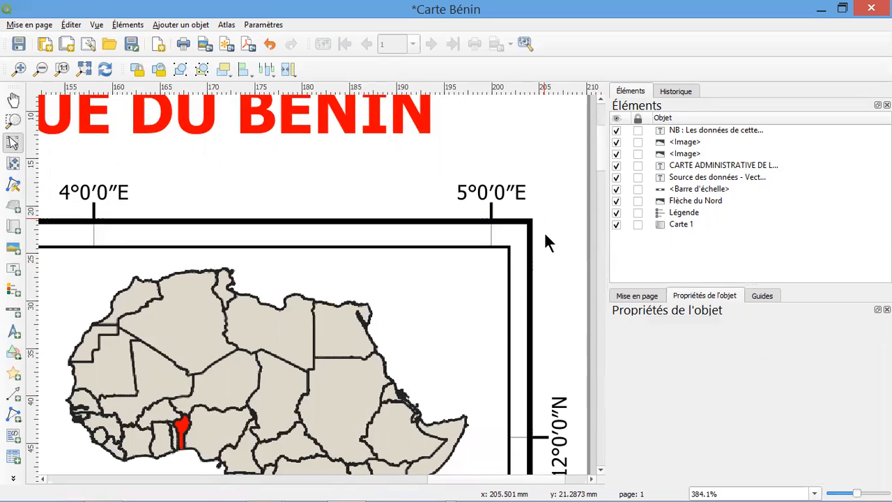
Nudge the title CARTE ADMINISTRATIVE DE LA REPUBLIQUE DU BENIN slightly upward, away from the coordinates, and select the main map
click(81, 67)
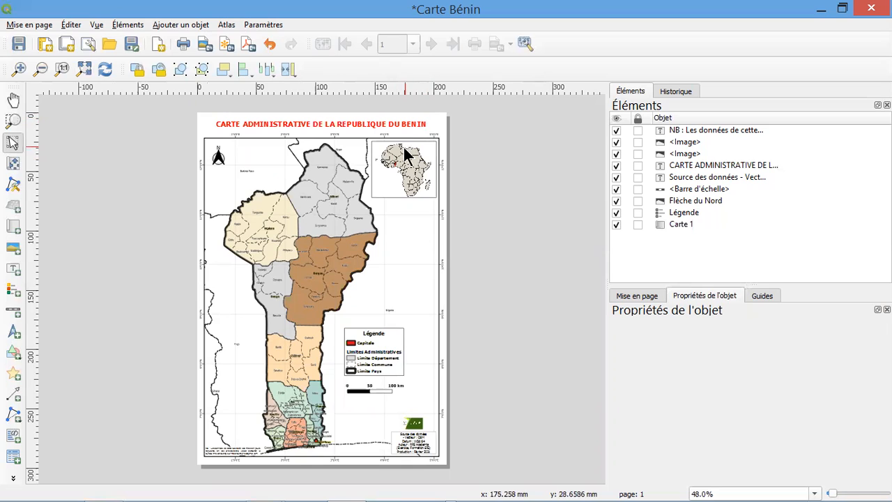
click(354, 126)
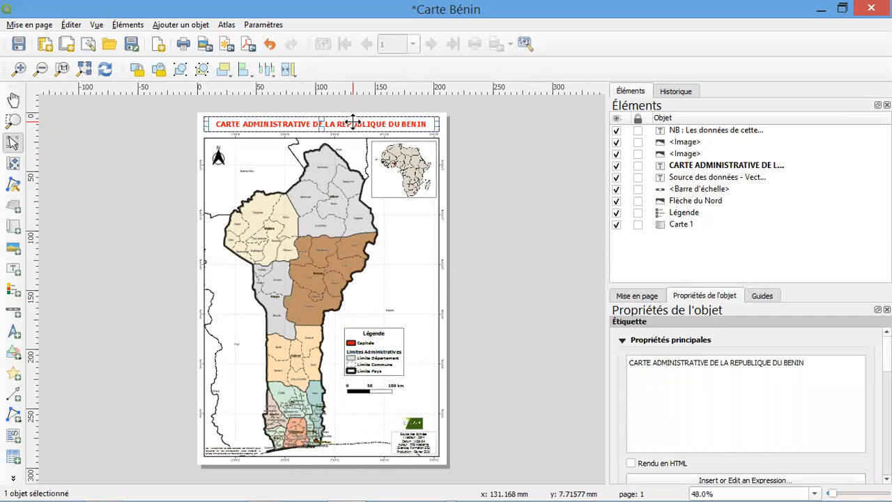
key(Up)
key(Up)
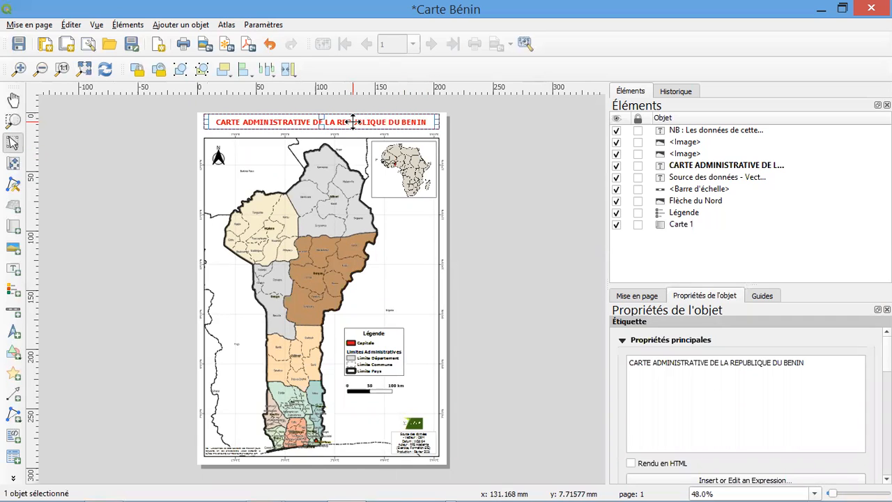
click(348, 152)
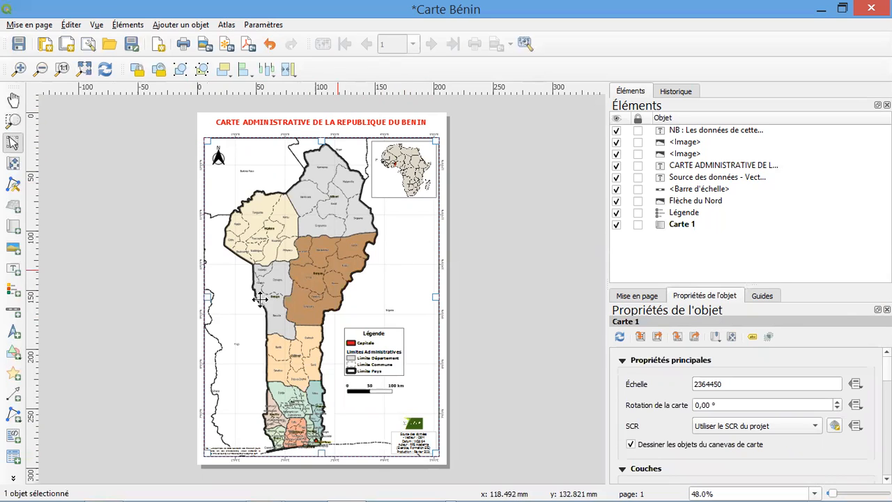
Draw a rectangle shape around the main map and its coordinates, extending its lower edge to just above the bottom of the page
click(196, 118)
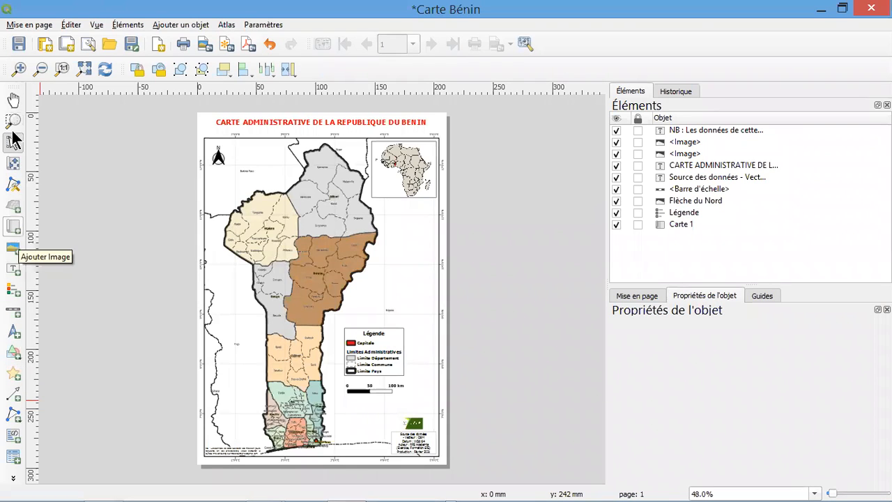
click(15, 355)
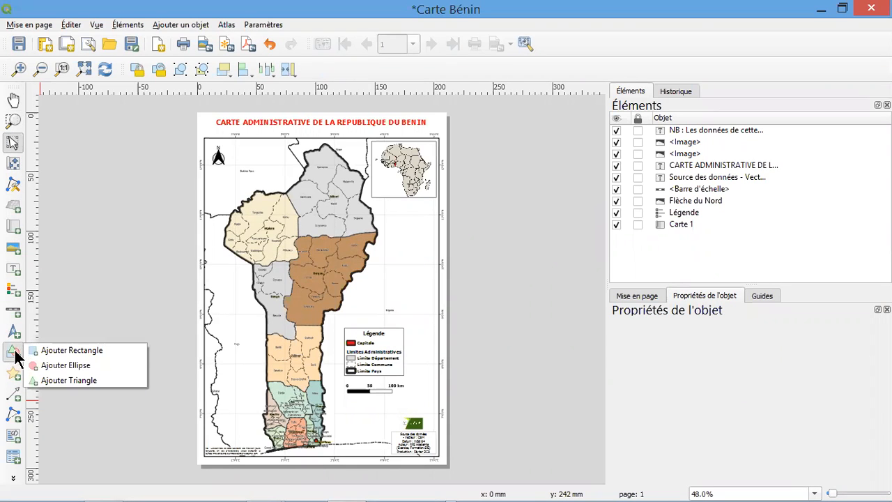
click(60, 351)
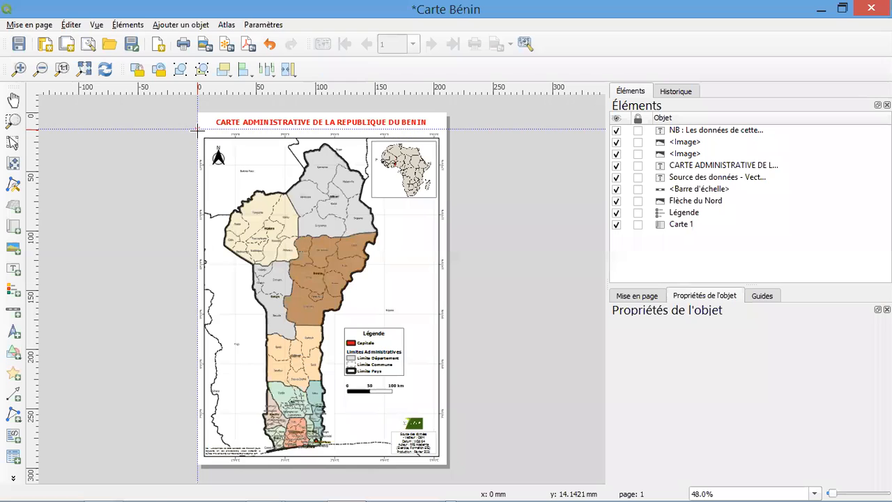
scroll(198, 128, up, 1)
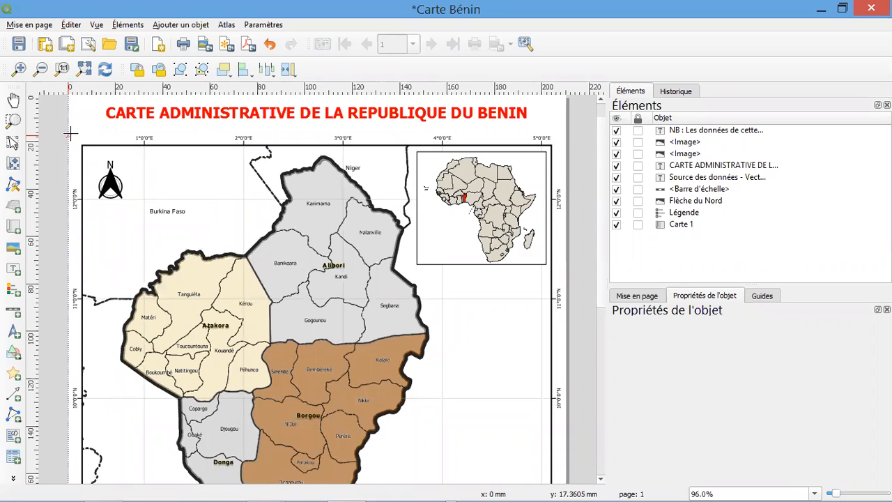
drag(73, 134, 566, 350)
drag(552, 396, 569, 483)
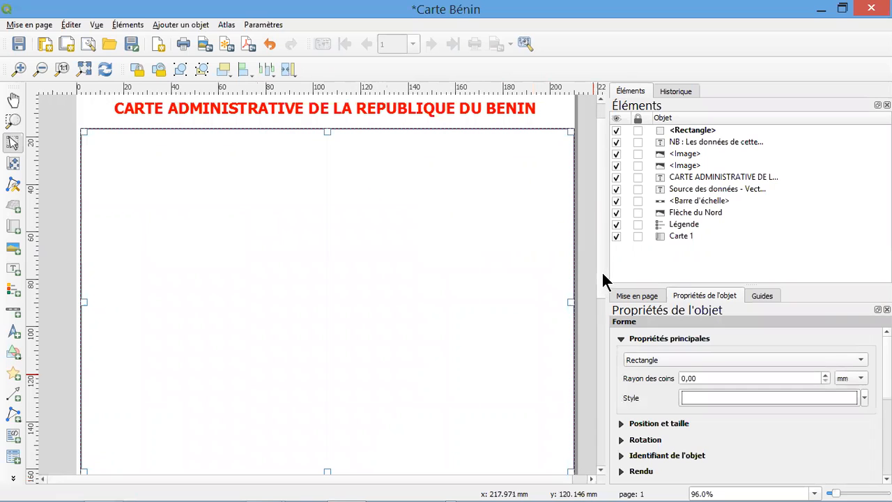
drag(601, 273, 607, 426)
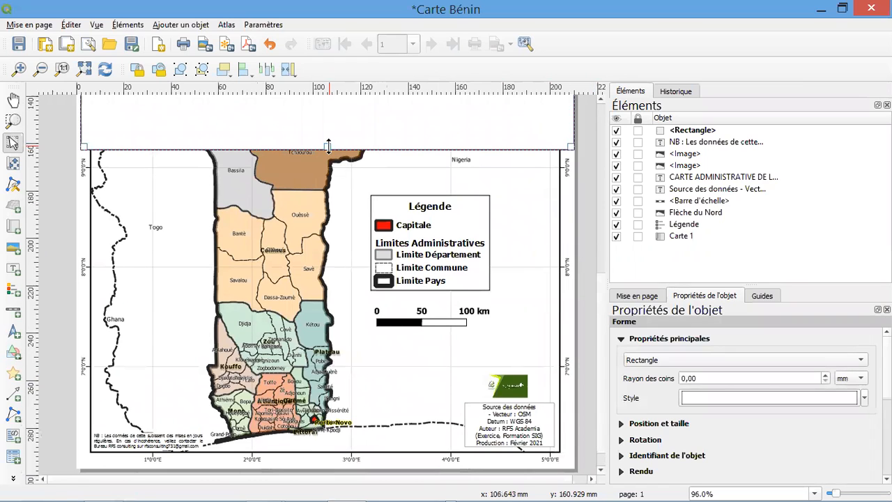
drag(328, 145, 337, 461)
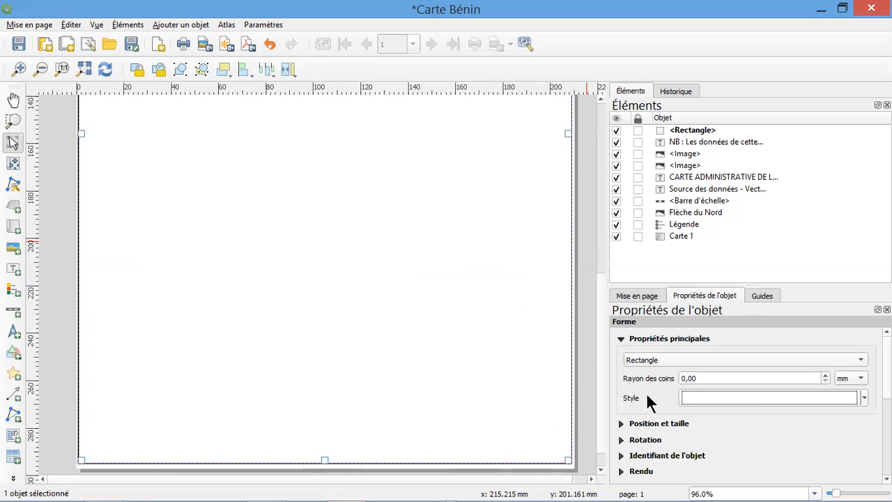
Set the fill style (Style de remplissage) of the rectangle's simple fill to Pas de remplissage
click(746, 395)
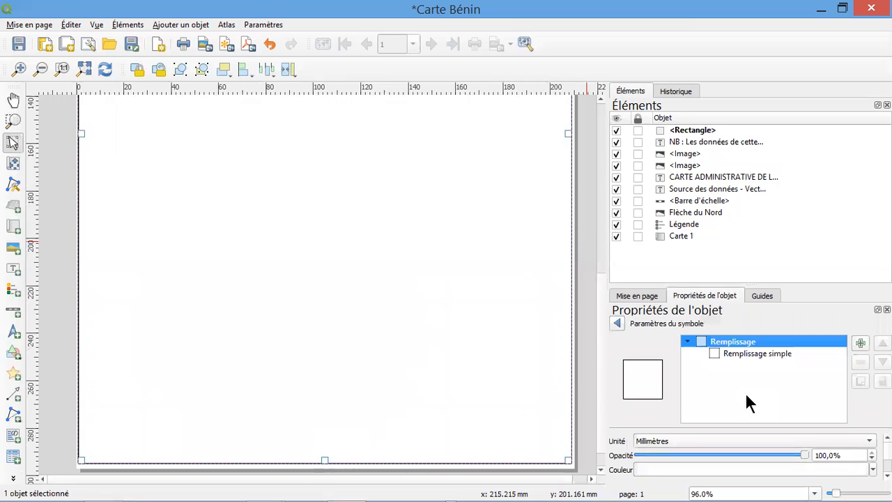
click(739, 353)
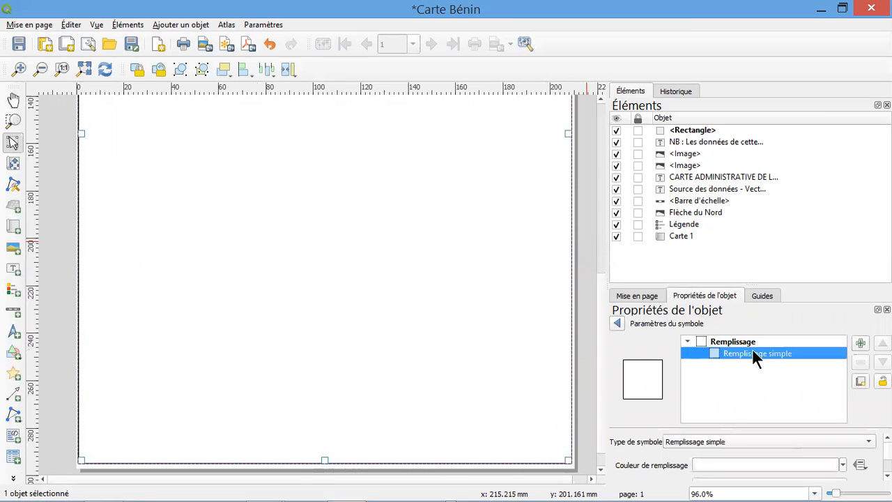
drag(887, 449, 887, 451)
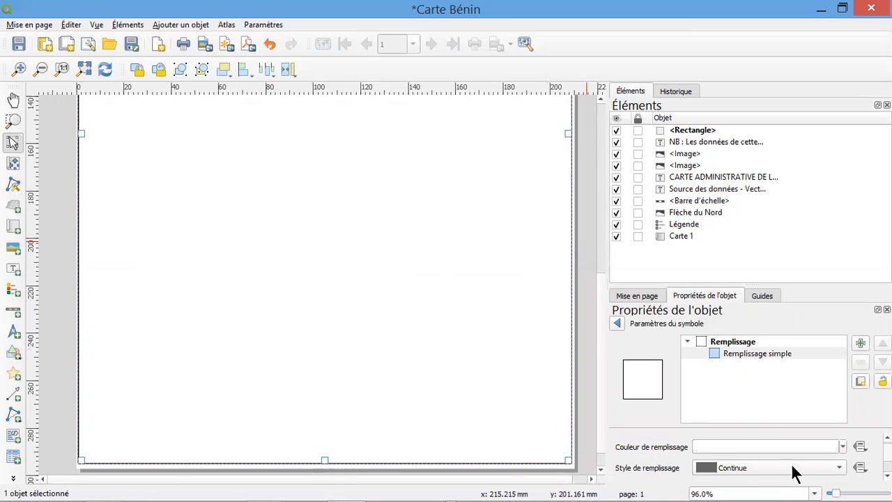
click(840, 473)
click(735, 313)
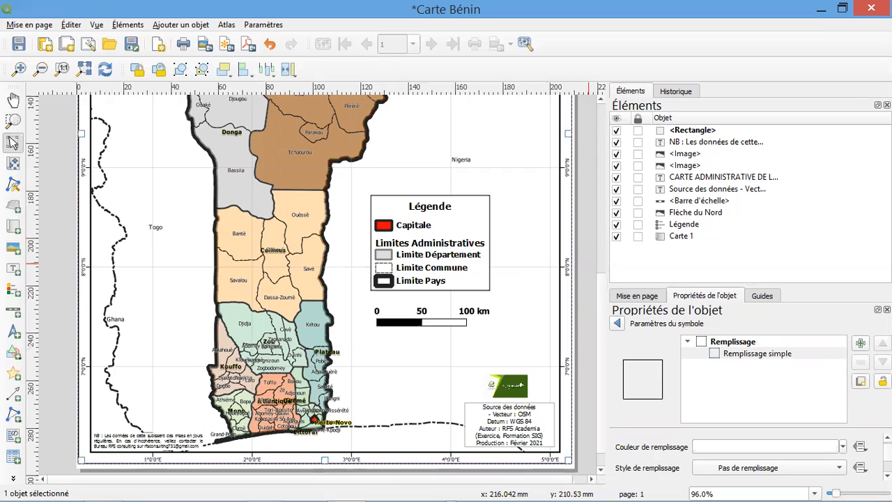
Set the rectangle's stroke width (Largeur de trait) to 1.1 mm and deselect the rectangle
scroll(746, 456, down, 4)
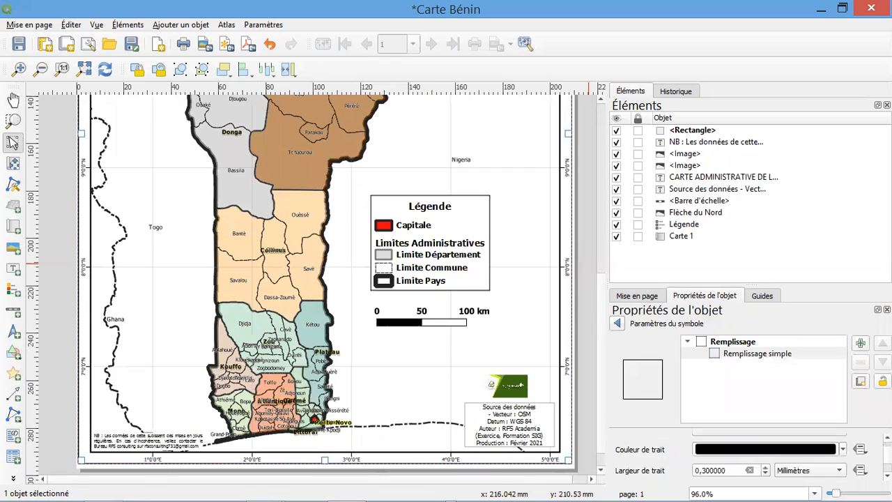
click(765, 441)
click(764, 441)
click(765, 441)
click(765, 441)
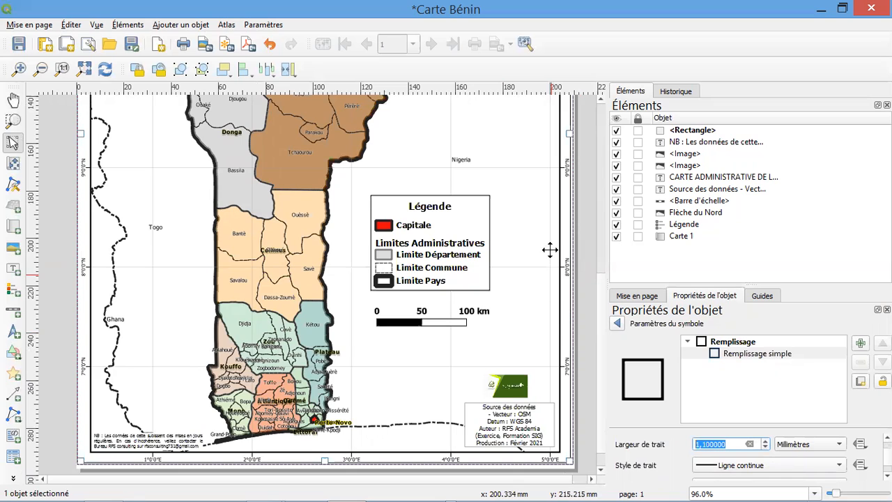
click(577, 297)
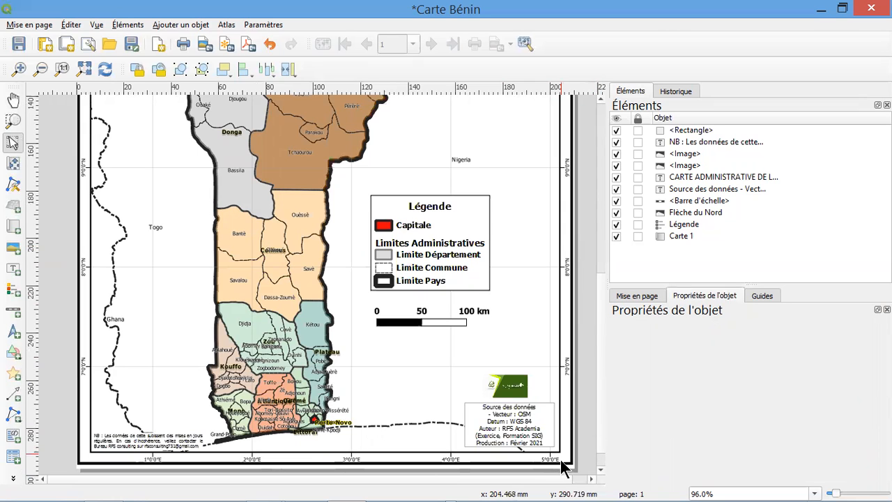
Shift the upper edge of the rectangular frame slightly towards the title, return to the full-page view and deselect everything
scroll(600, 342, up, 3)
drag(598, 234, 591, 154)
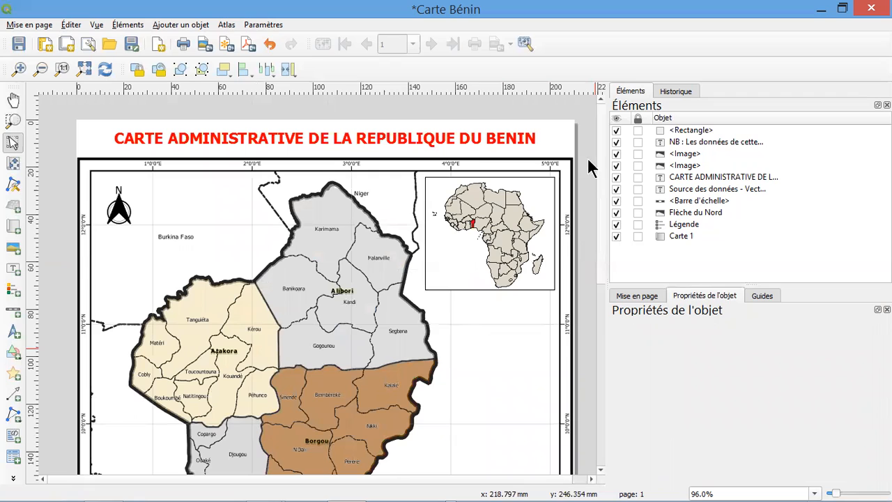
click(308, 165)
drag(324, 160, 324, 155)
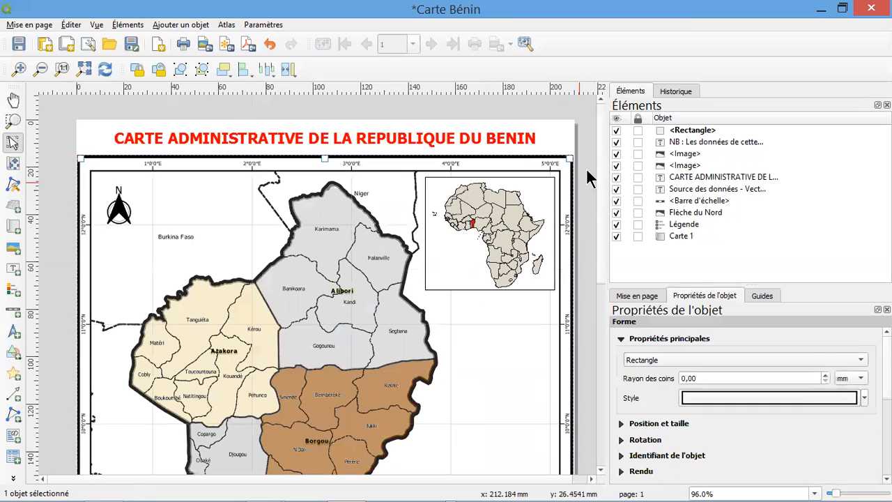
scroll(598, 167, down, 3)
drag(626, 276, 607, 151)
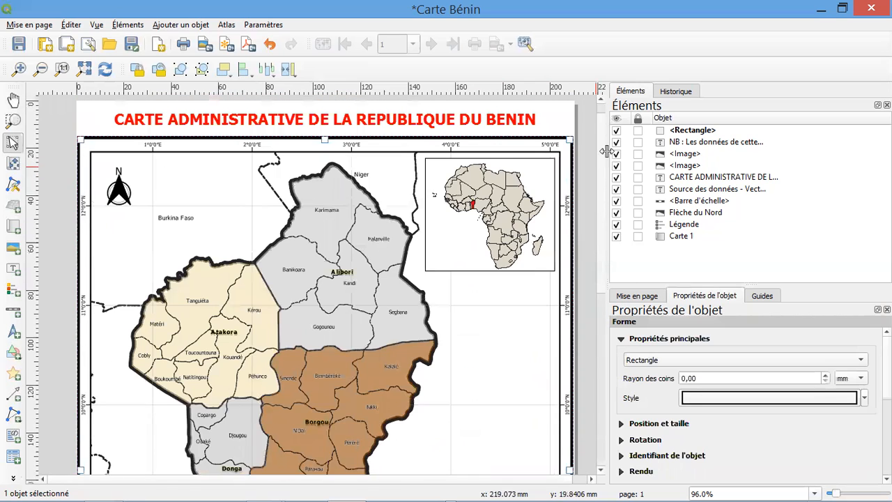
click(84, 69)
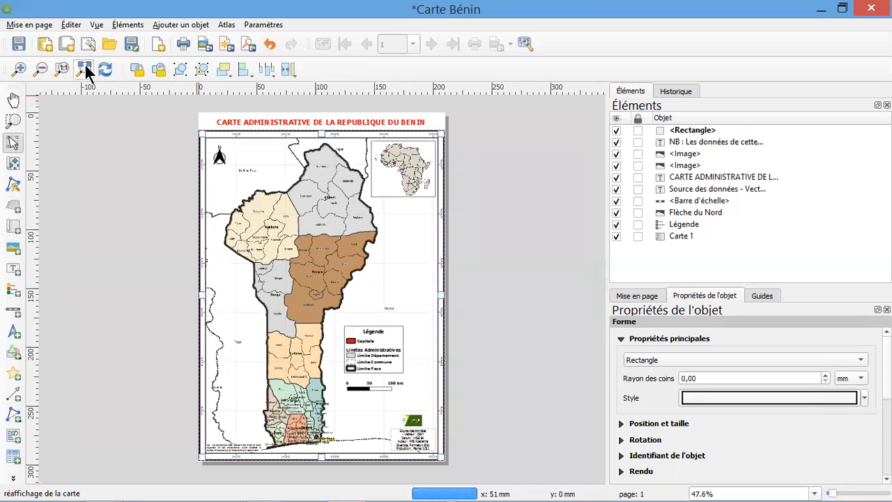
click(433, 126)
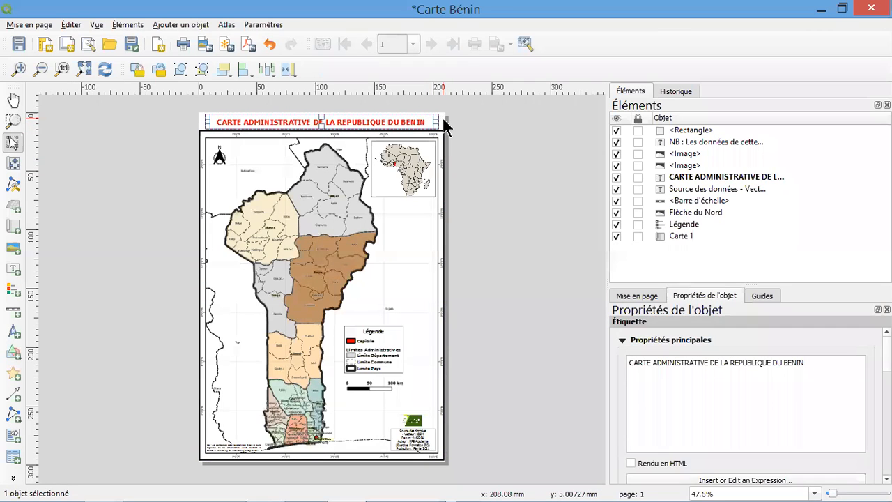
click(442, 116)
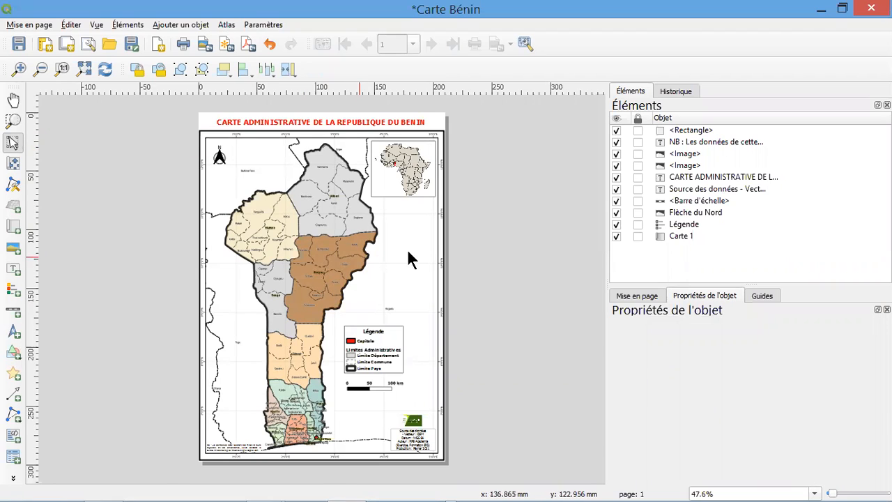
Set the page background (Arrière-plan) to a light yellowish grey in the page properties and save the layout
right_click(436, 119)
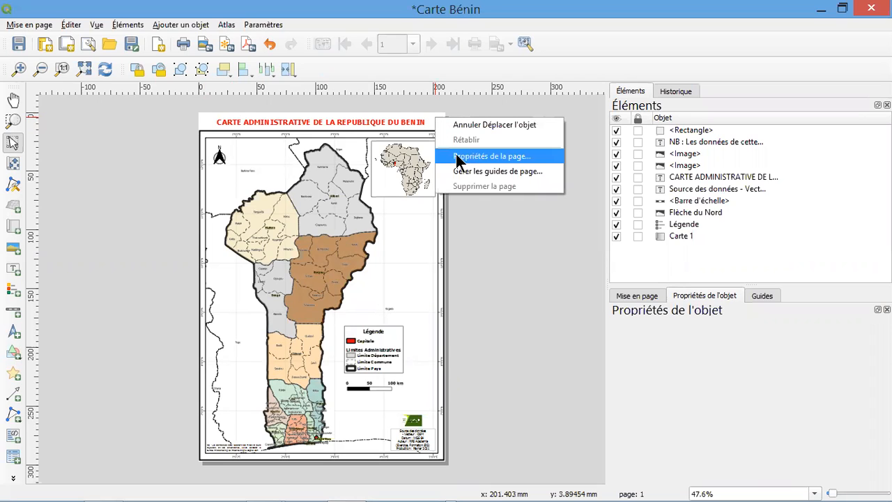
click(468, 159)
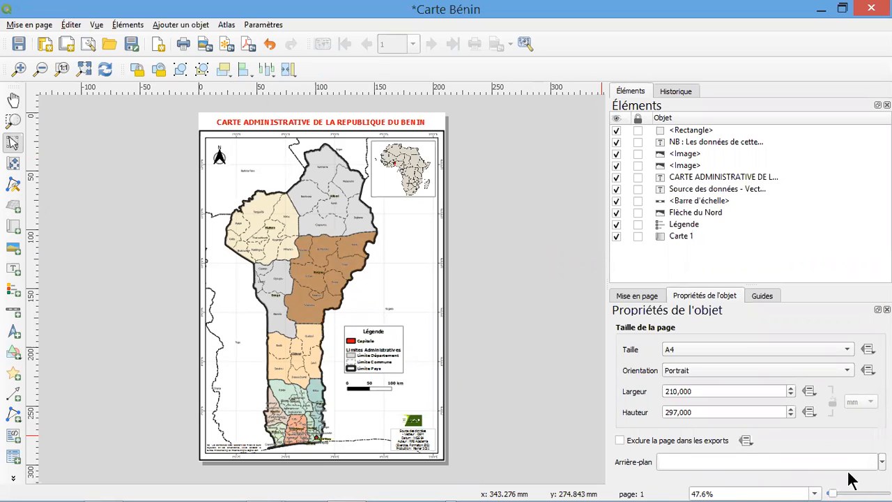
click(881, 462)
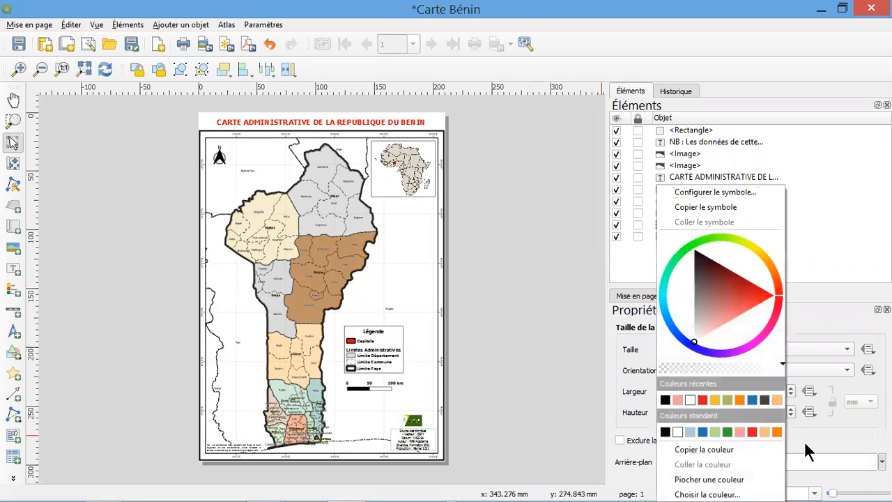
click(695, 338)
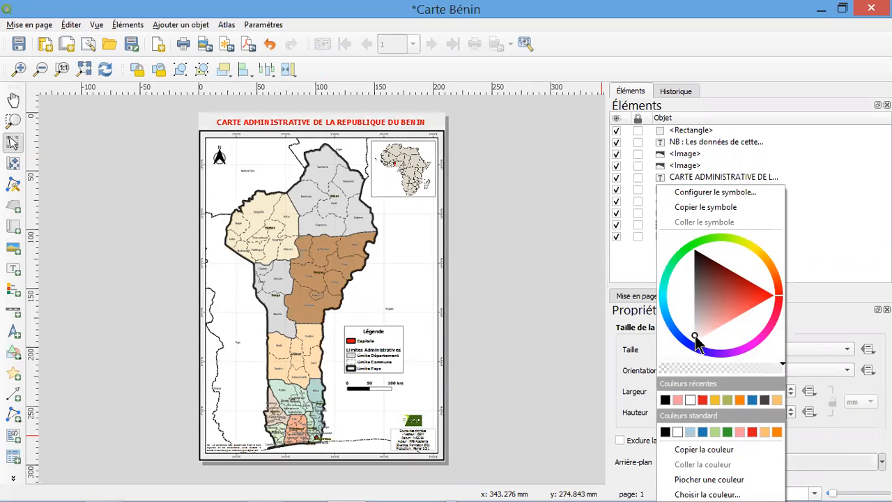
click(695, 333)
click(693, 332)
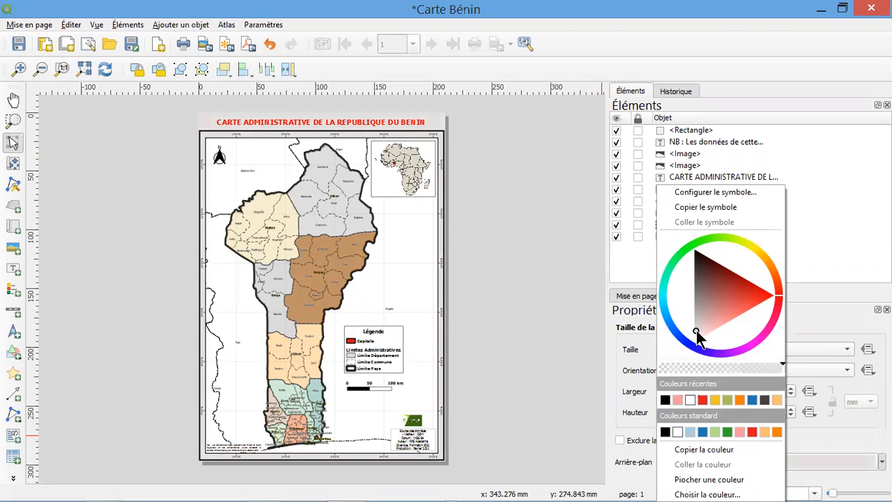
click(752, 248)
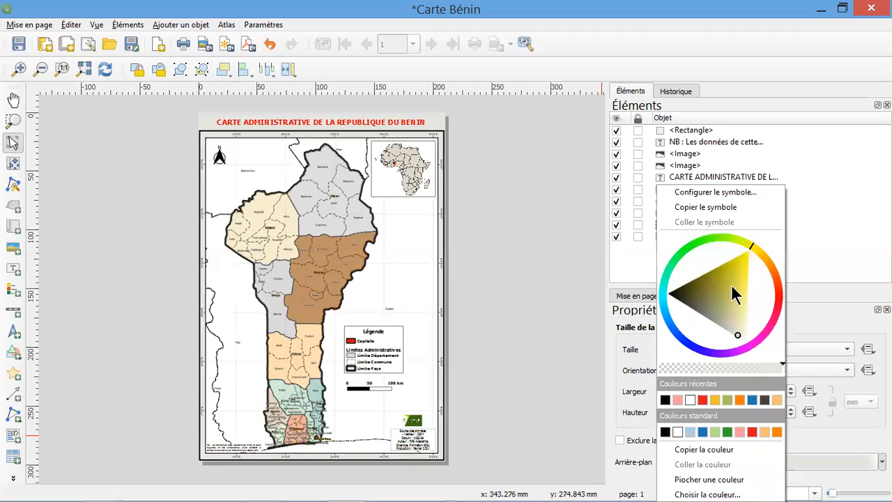
drag(736, 336, 738, 333)
click(509, 136)
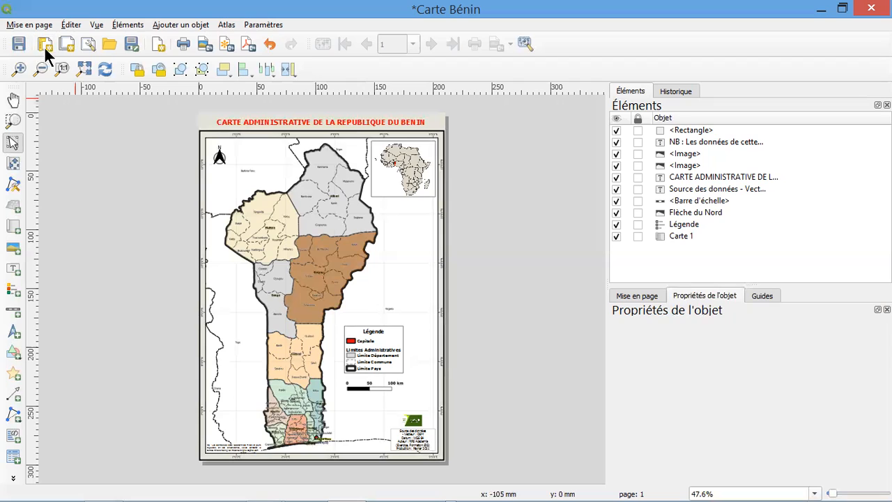
click(19, 44)
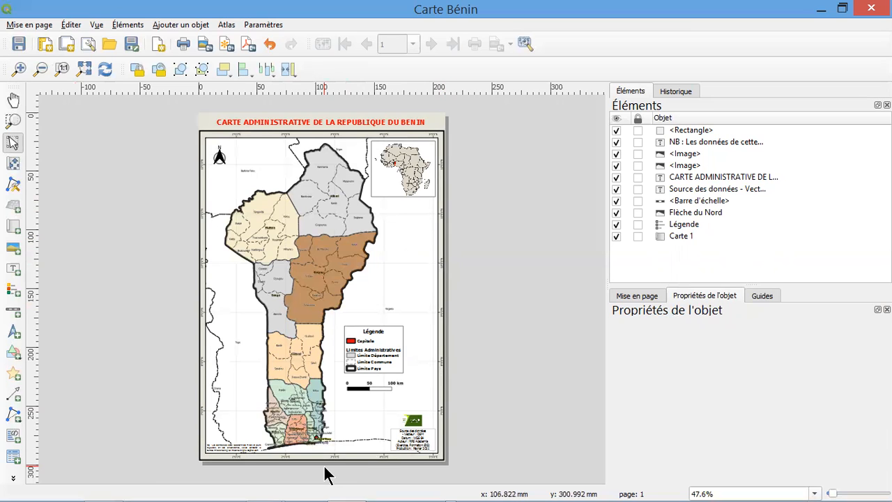
Examine the layout up close, from the title, frame and coordinates down to the legend, scale bar and data sources
scroll(282, 479, up, 1)
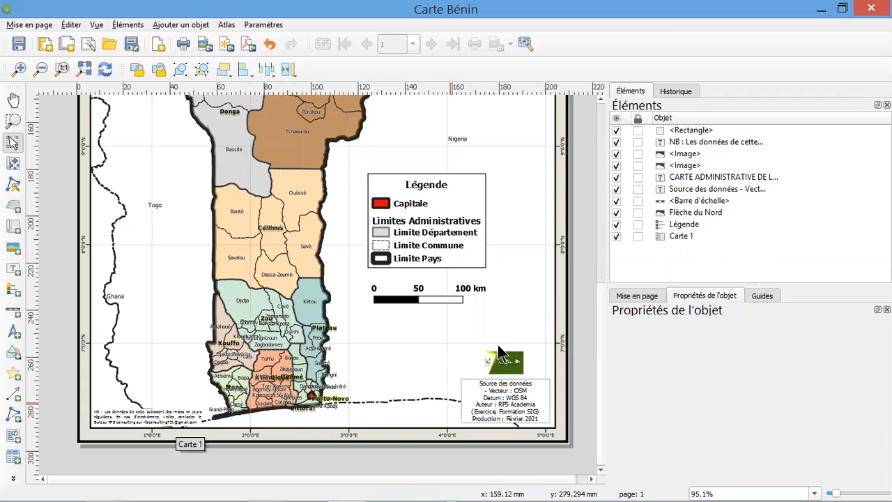
click(602, 159)
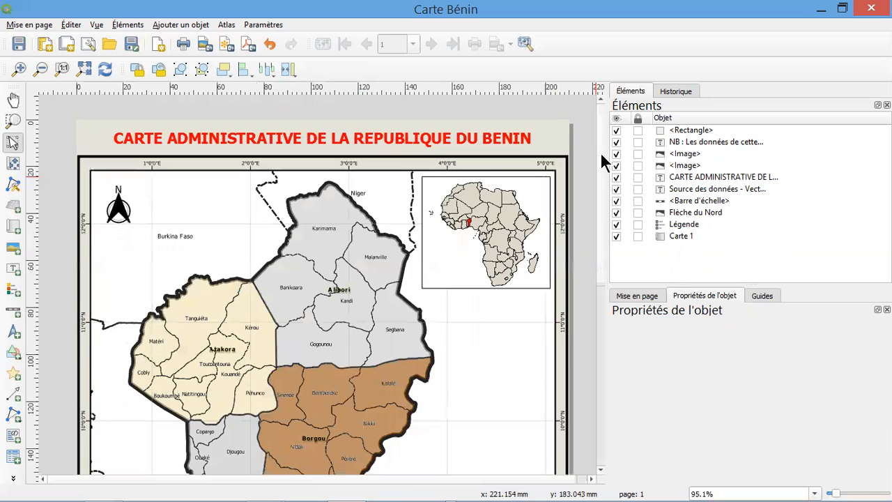
scroll(232, 194, up, 1)
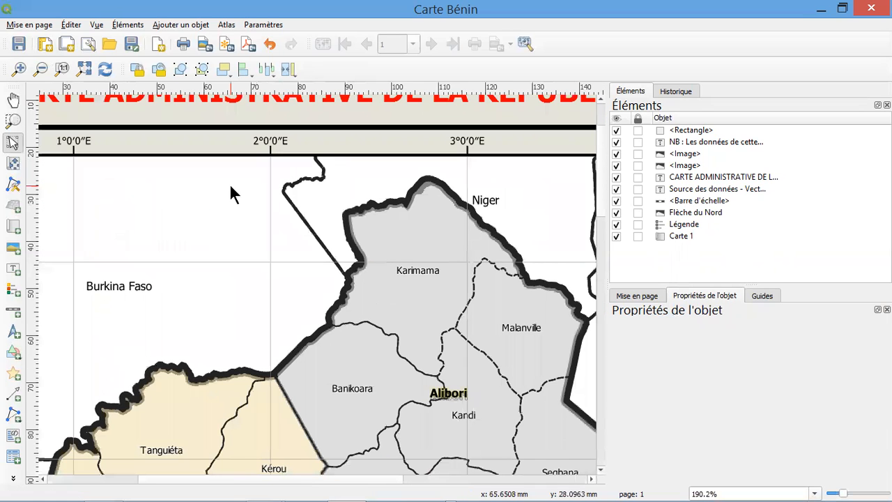
scroll(231, 194, down, 1)
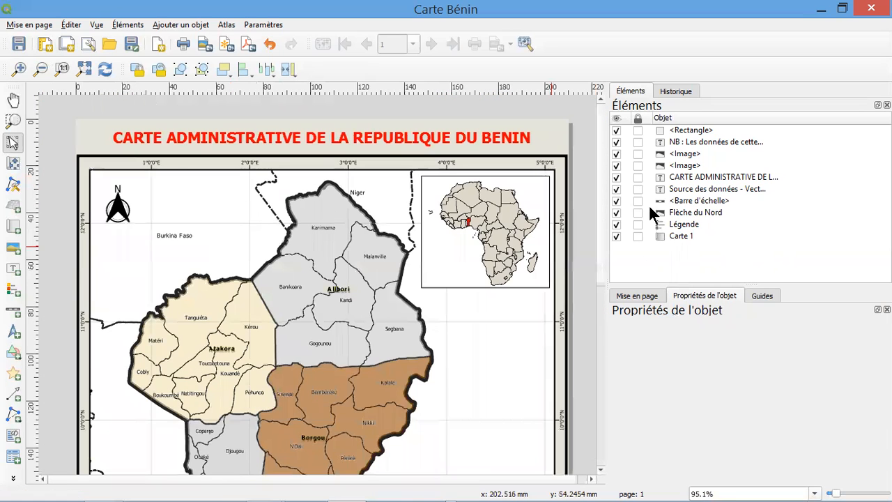
mouse_move(602, 180)
mouse_down()
mouse_move(603, 240)
mouse_move(594, 186)
mouse_up()
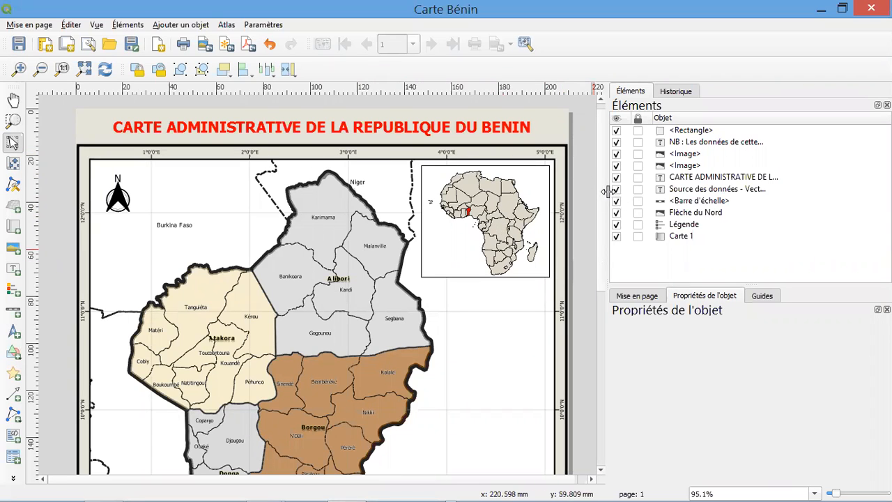
drag(604, 187, 603, 341)
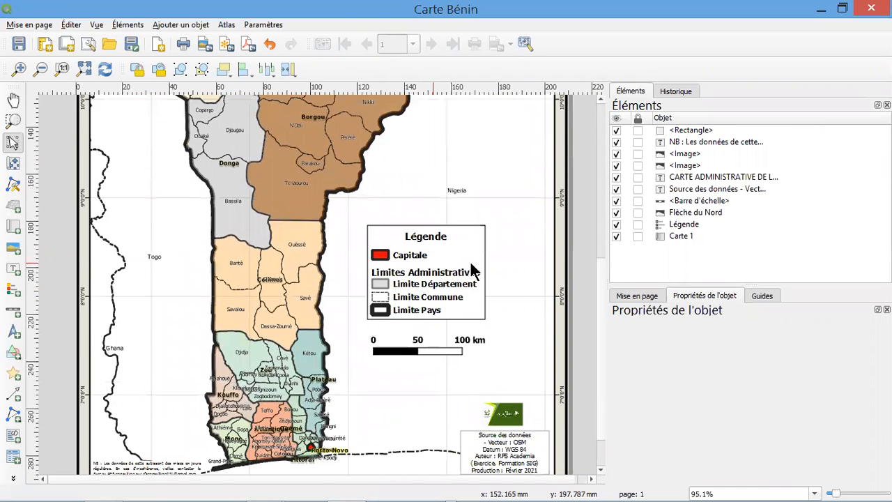
drag(601, 273, 598, 313)
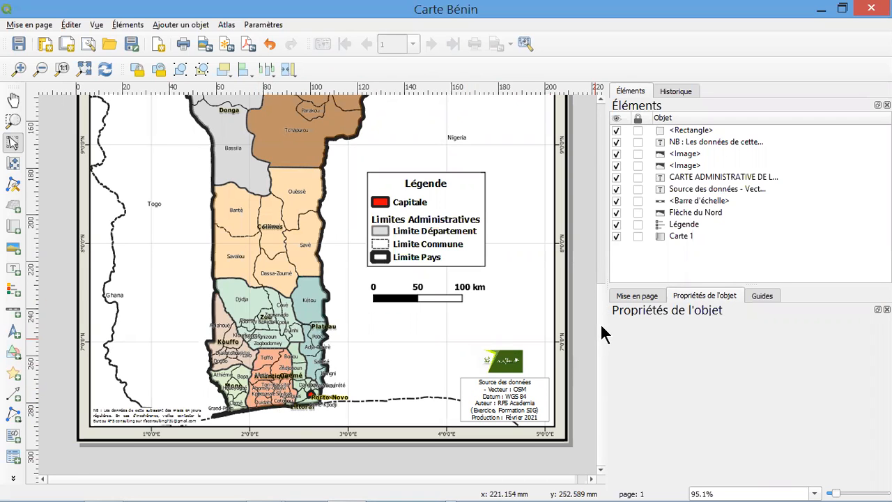
Review the whole page, then inspect the Africa inset, the frame coordinates, the Burkina Faso border near Atakora and the southern part with the legend
drag(604, 324, 582, 137)
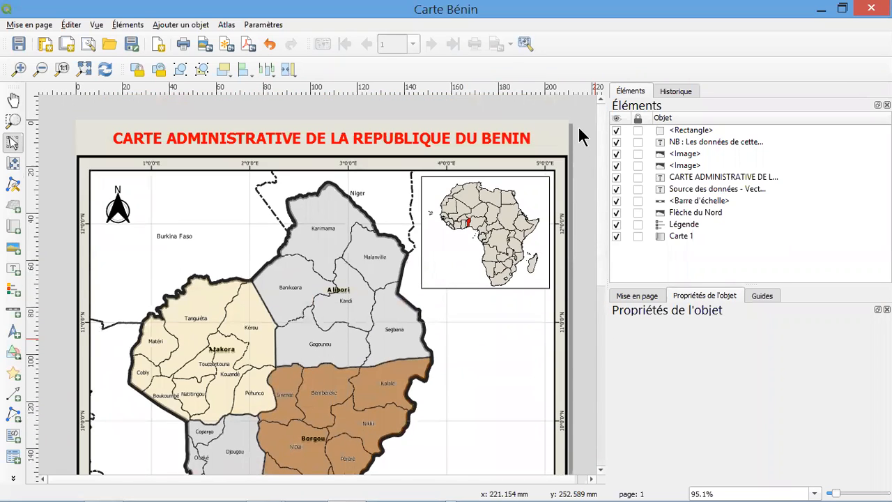
click(84, 69)
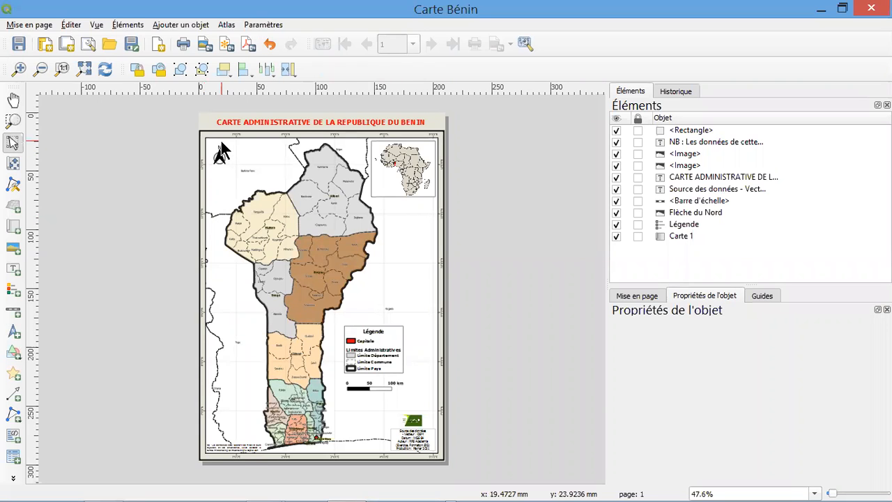
scroll(230, 140, up, 1)
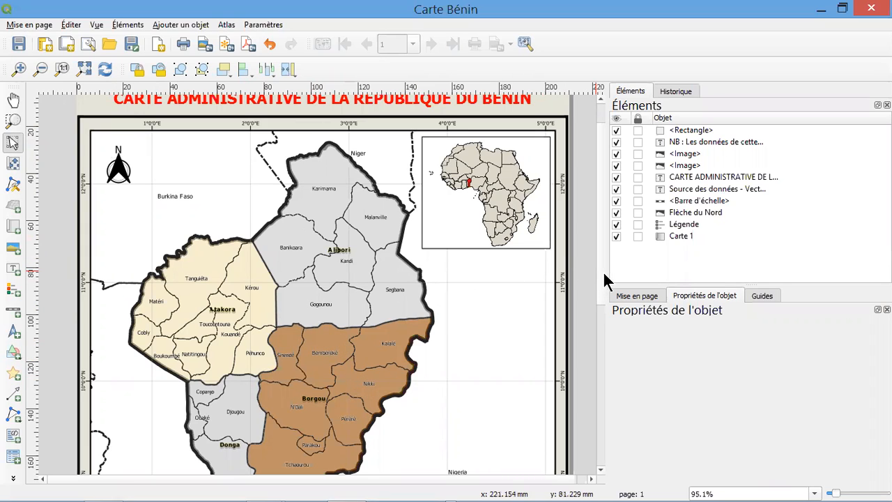
drag(605, 274, 523, 161)
scroll(522, 159, up, 1)
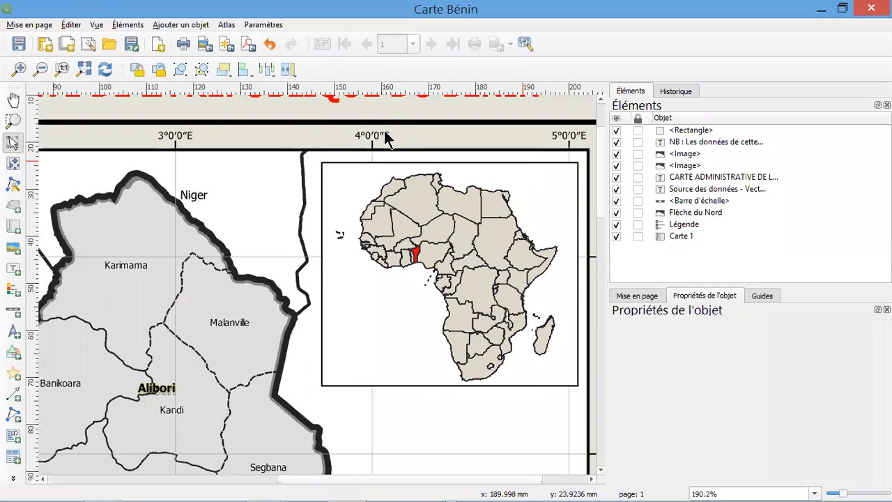
scroll(169, 151, down, 1)
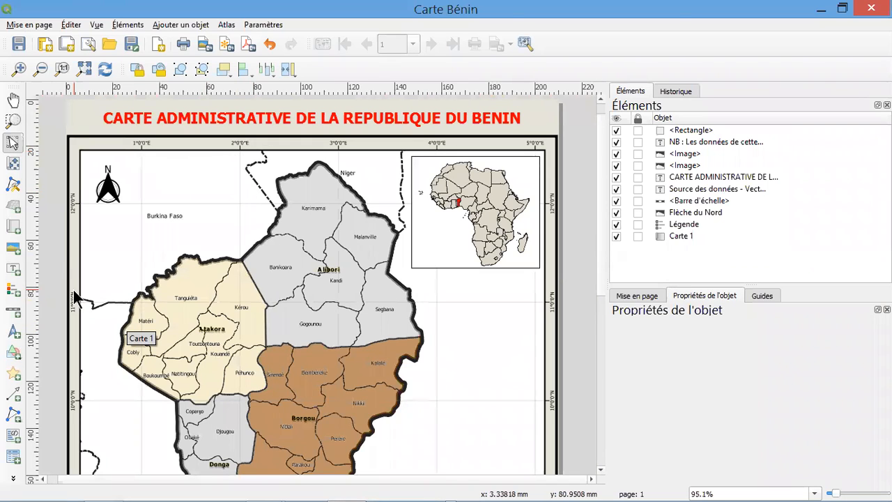
scroll(42, 273, up, 1)
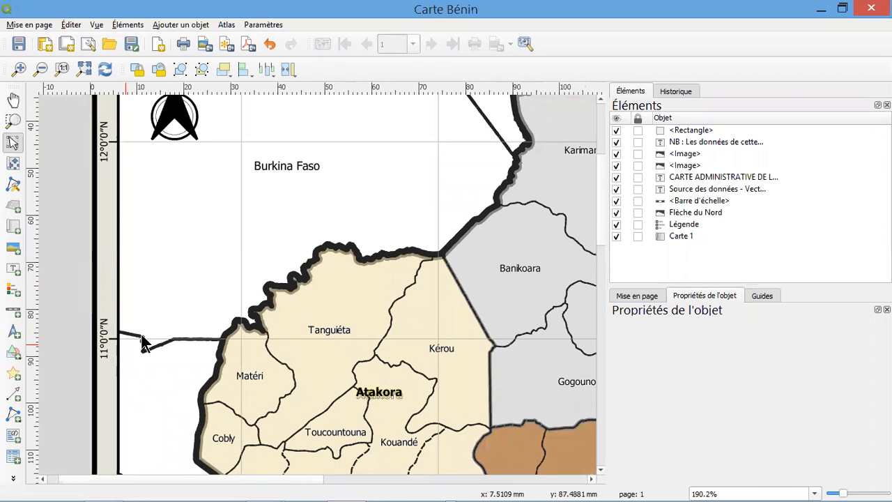
scroll(143, 336, down, 1)
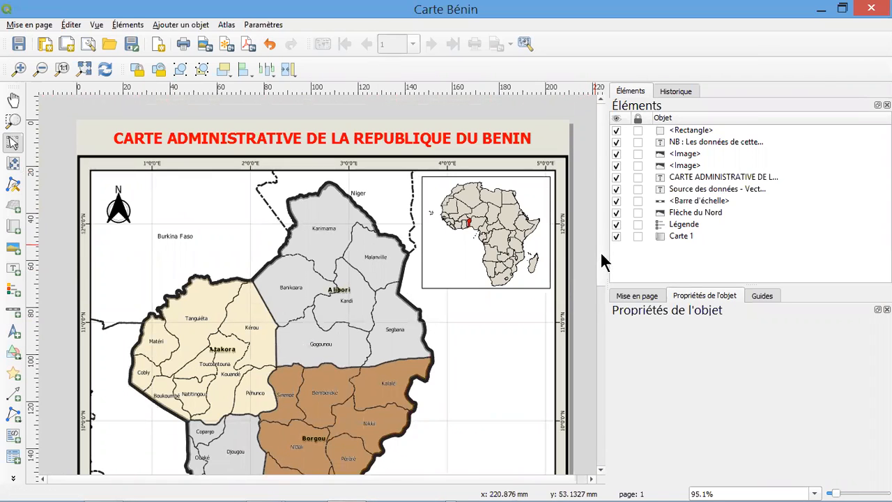
drag(597, 297, 603, 468)
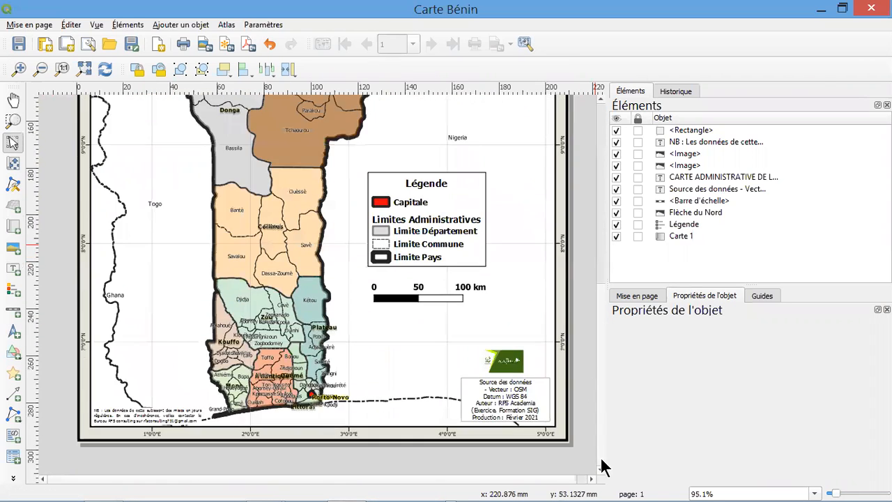
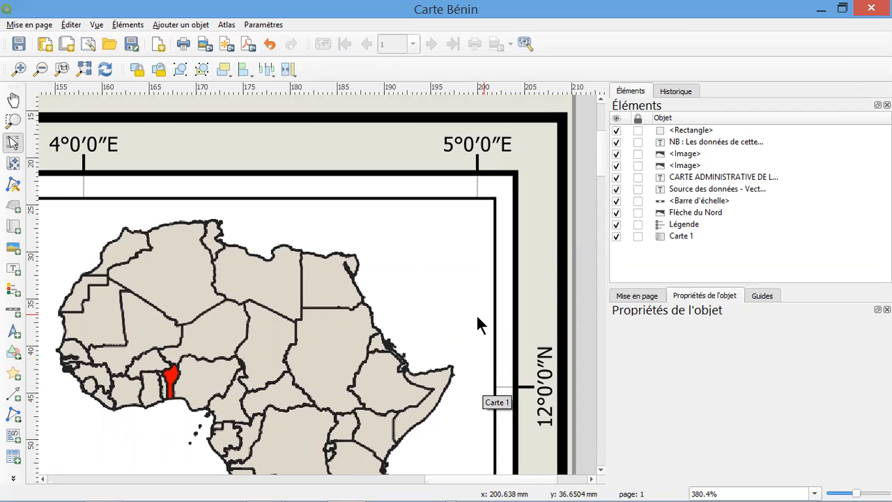
Move the rectangular frame sideways, away from the Africa inset, so that the inset can be selected on its own
scroll(477, 314, down, 1)
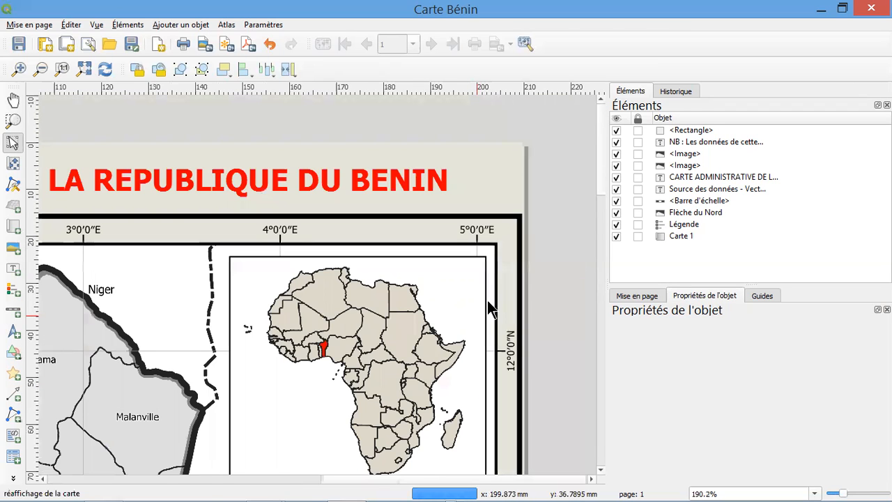
click(495, 292)
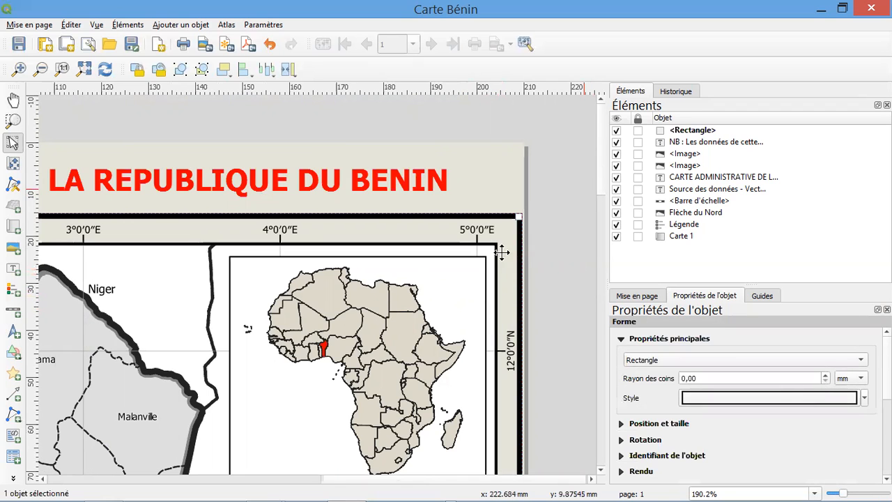
scroll(488, 263, down, 1)
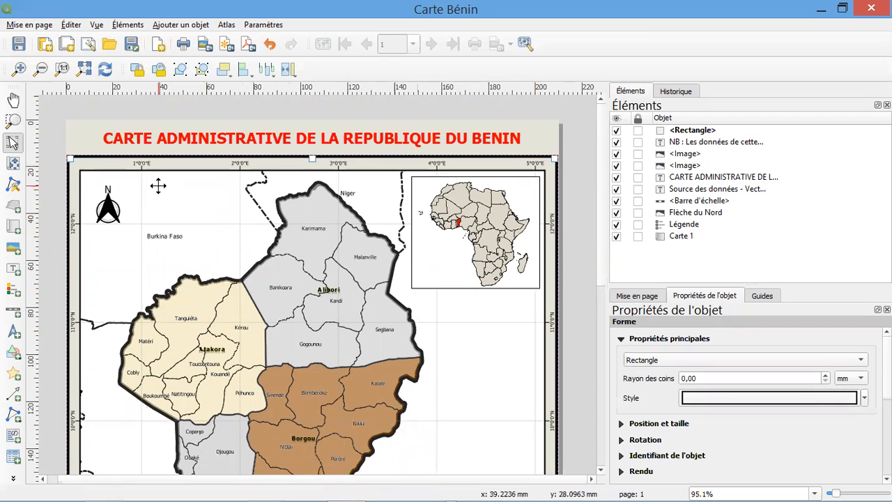
click(458, 223)
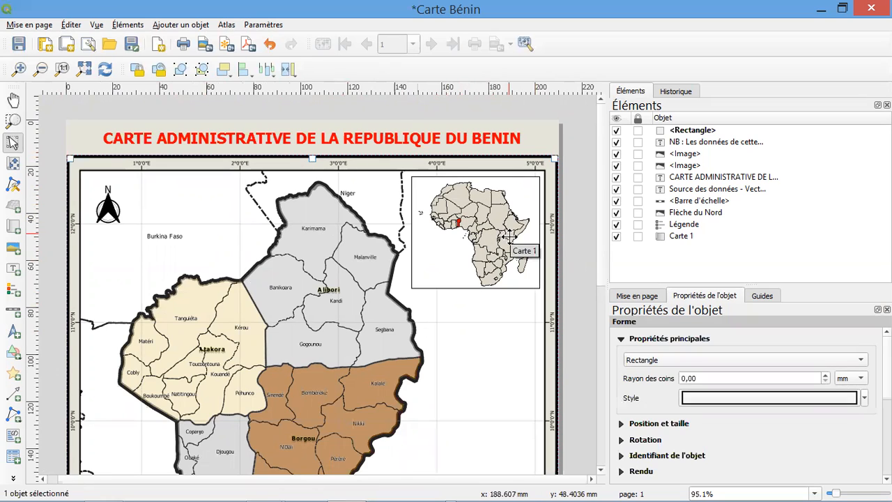
drag(491, 223, 384, 223)
Nudge the Africa inset image a little left and slightly down, away from the map border
click(490, 205)
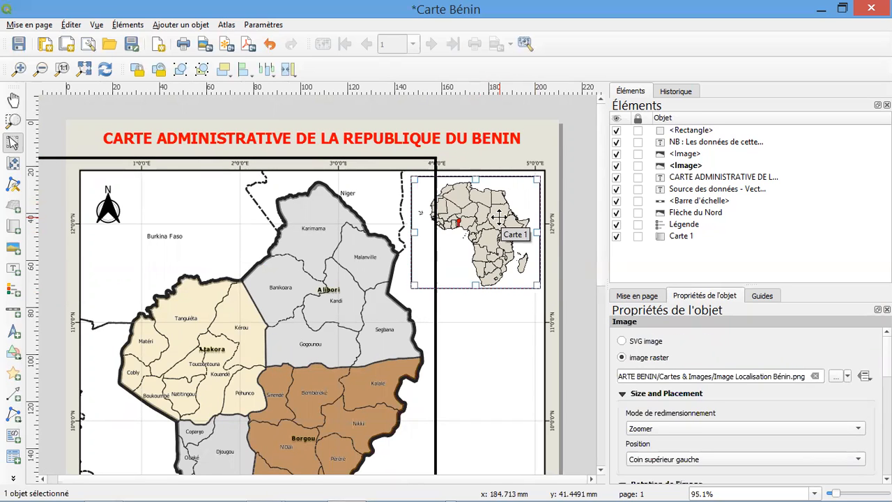
key(Left)
key(Left)
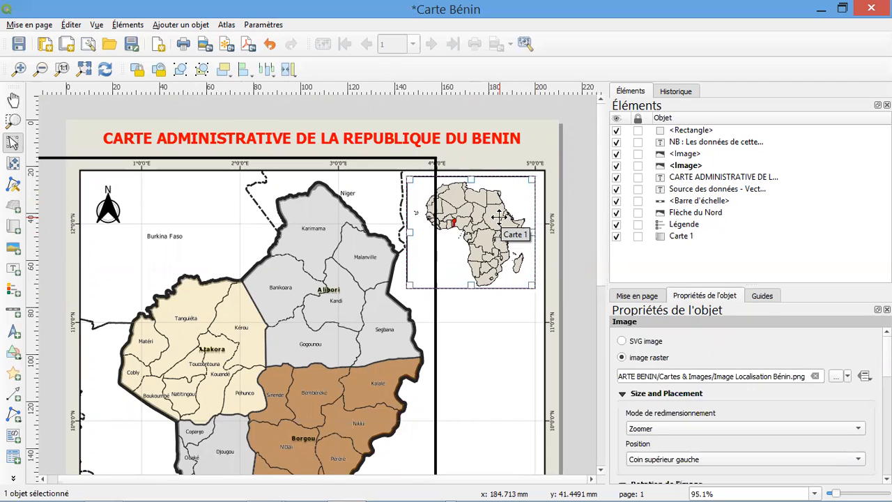
key(Left)
key(Left)
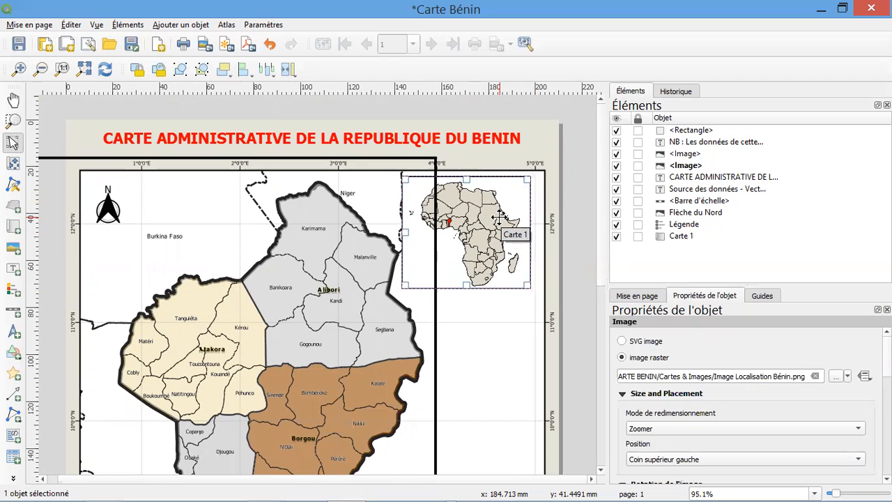
key(Down)
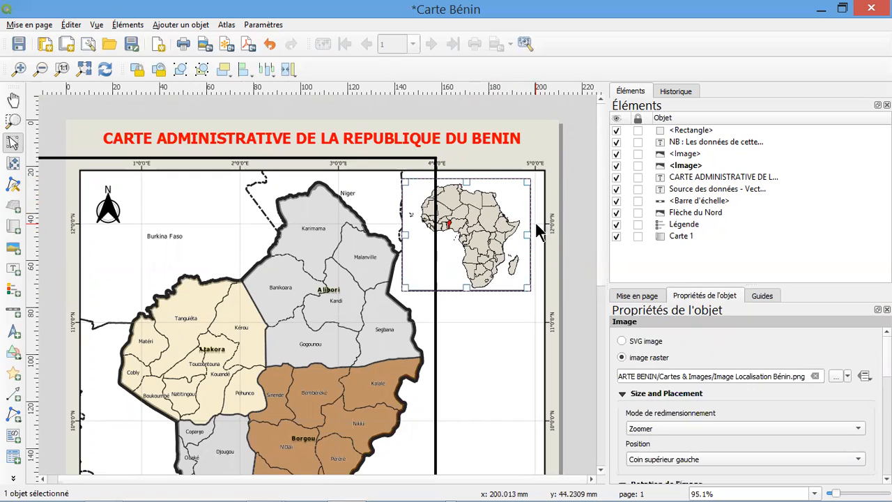
Move the rectangular frame back to the right until it encloses the map and its coordinates again
click(387, 265)
key(Right)
key(Right)
key(Right)
key(Right)
key(Right)
key(Right)
key(Right)
key(Right)
key(Right)
key(Right)
key(Right)
key(Right)
key(Right)
key(Right)
key(Right)
key(Right)
key(Right)
key(Right)
key(Right)
key(Right)
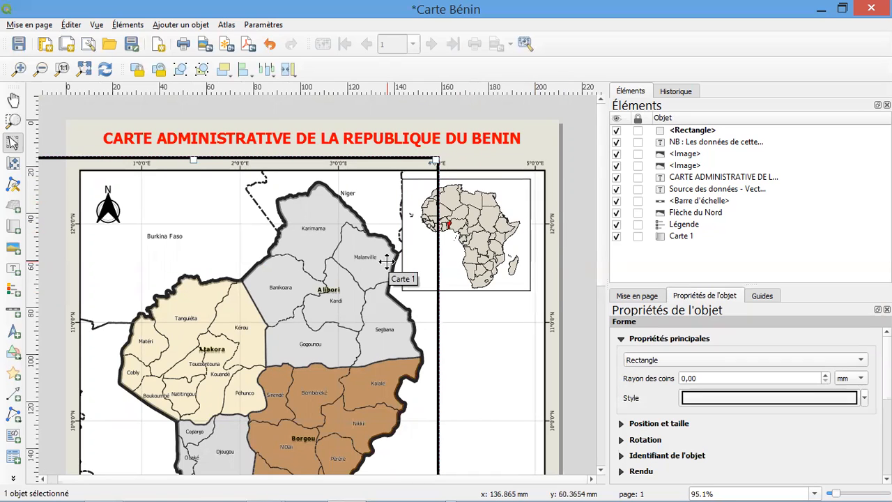
key(Right)
key(Right)
key(Right)
key(Right)
key(Right)
key(Right)
key(Right)
key(Right)
key(Right)
key(Right)
key(Right)
key(Right)
key(Right)
key(Right)
key(Right)
key(Right)
key(Right)
key(Right)
key(Right)
key(Right)
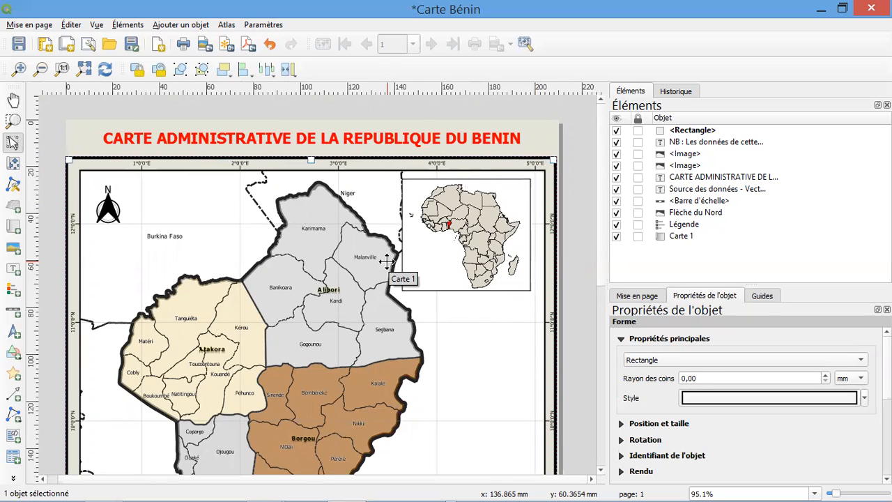
key(Right)
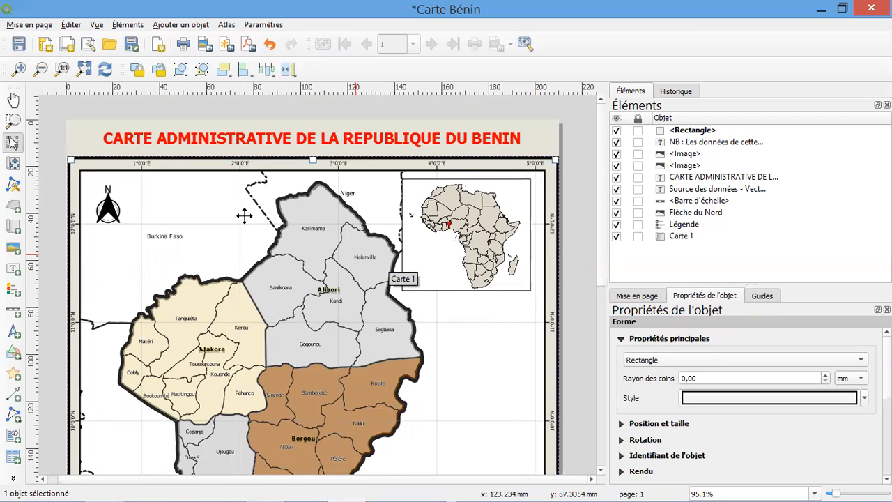
Shift the rectangular frame very slightly to the left and check its spacing from the coordinates on both sides
scroll(72, 247, up, 1)
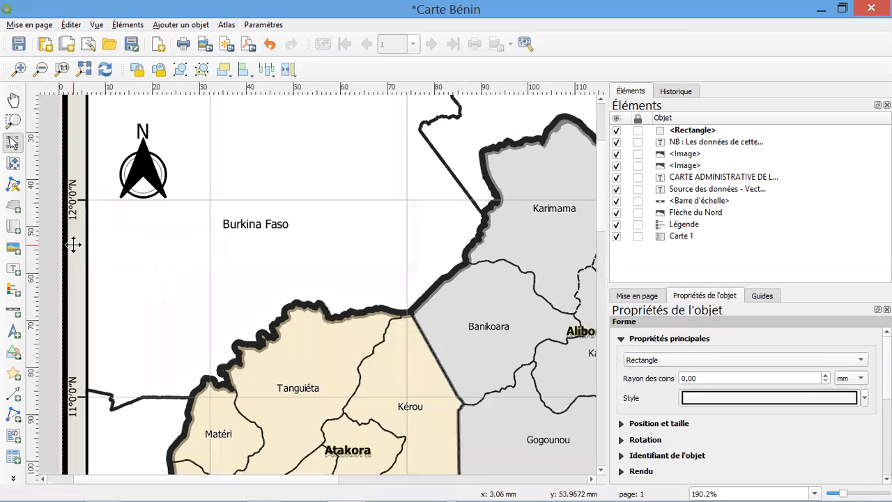
drag(71, 246, 72, 246)
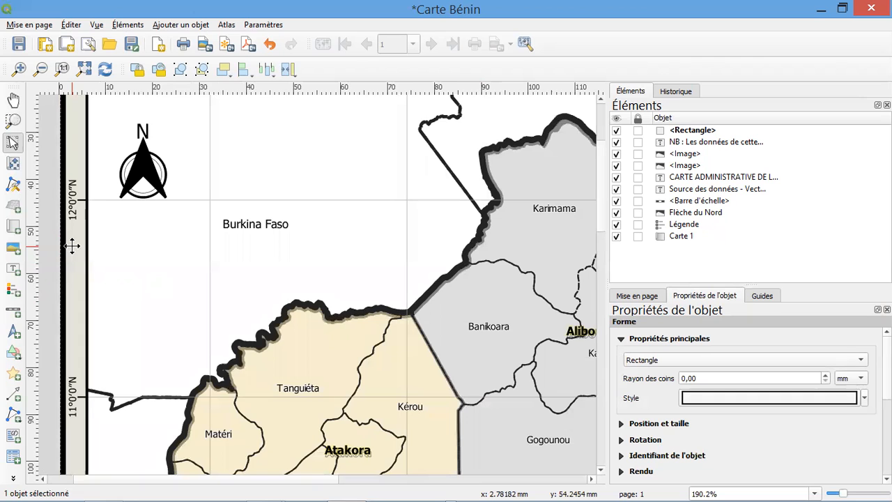
drag(309, 479, 557, 482)
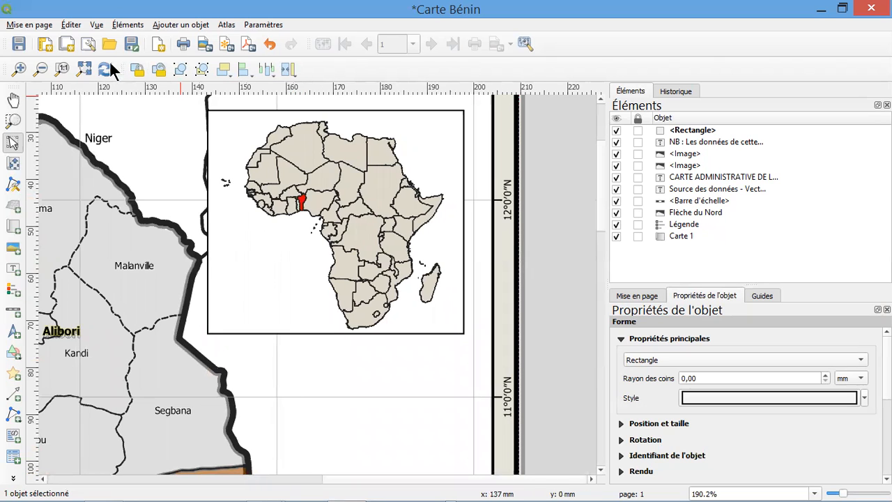
Return to the full-page view, deselect everything and save the layout
click(84, 70)
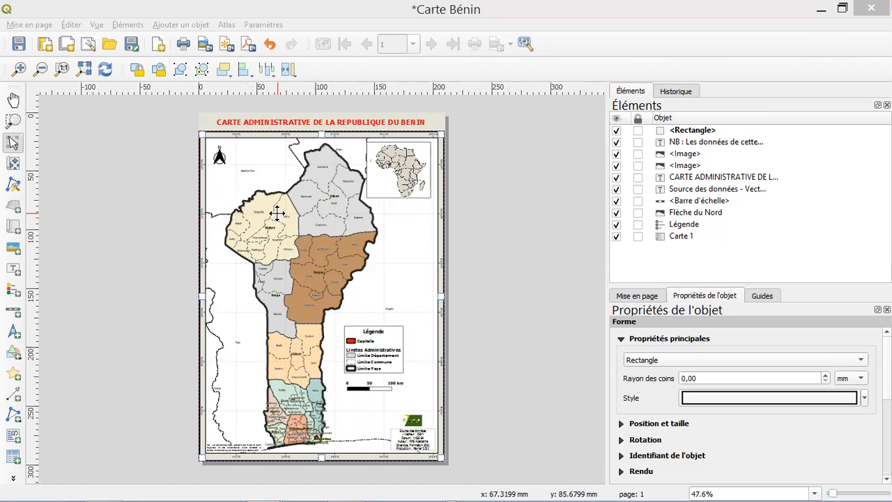
click(223, 127)
click(203, 127)
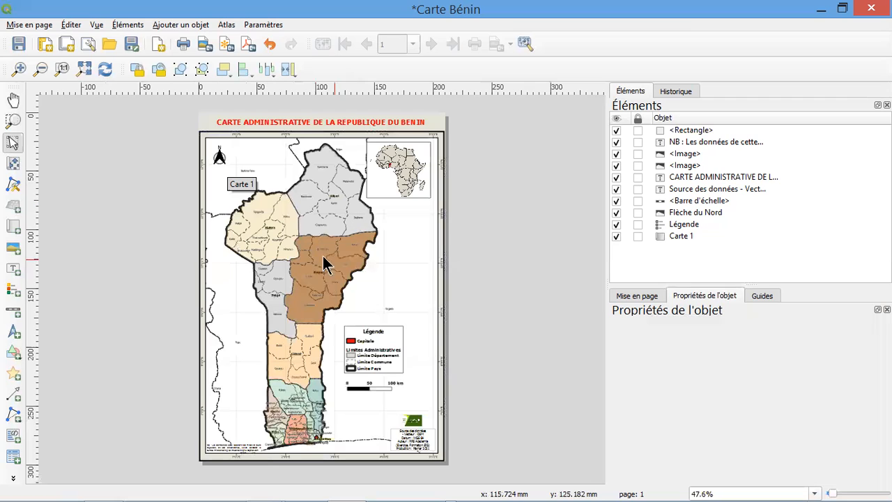
click(19, 43)
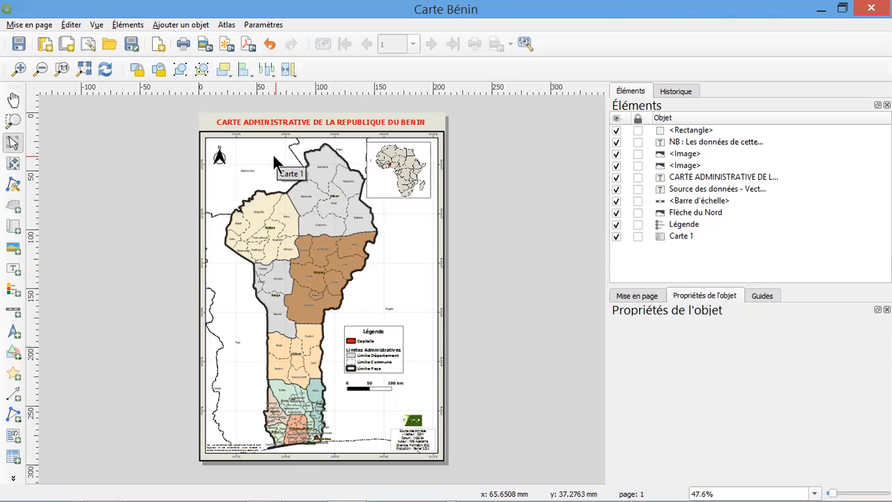
click(26, 26)
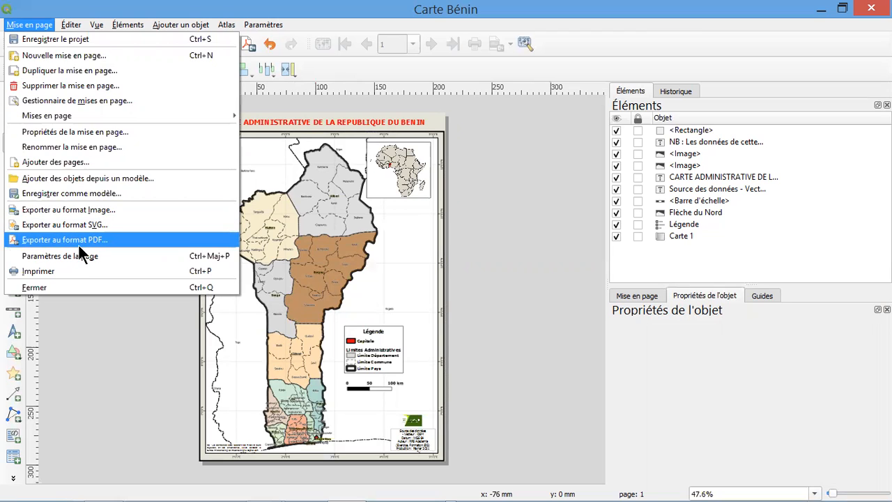
click(329, 66)
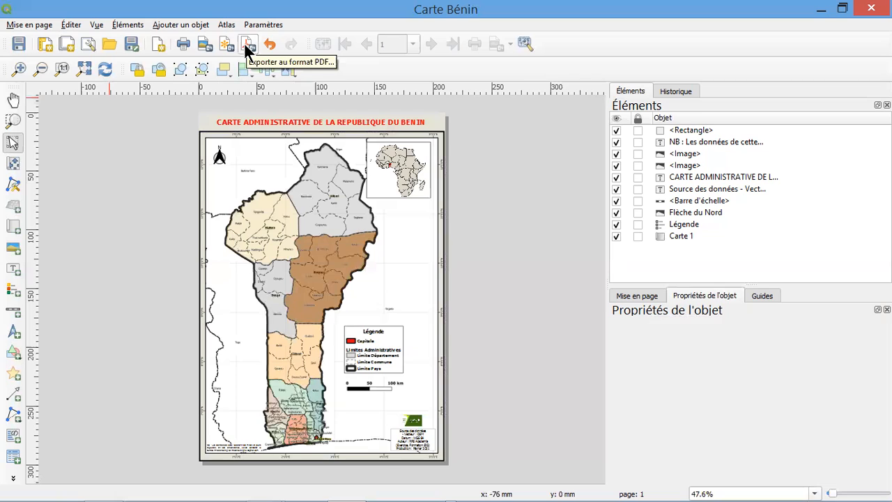
Start an image export of the layout and choose the Cartes & Images folder of PROJET CARTE BENIN as destination
click(203, 43)
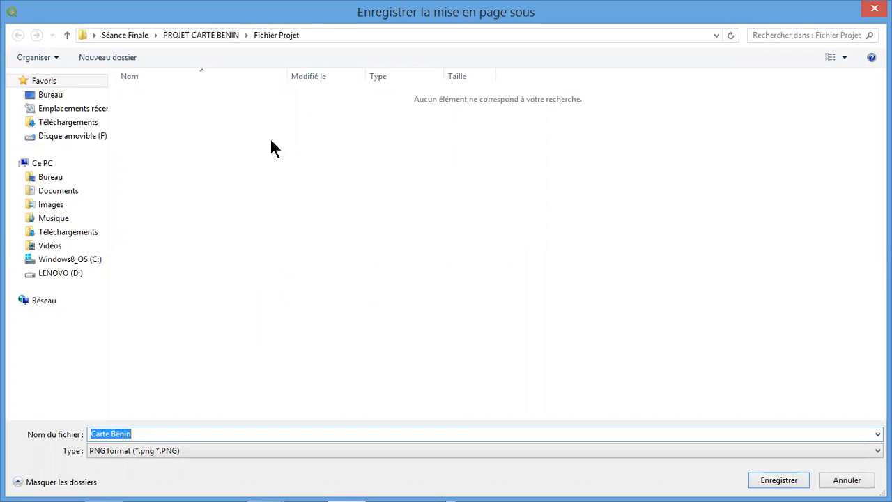
click(223, 35)
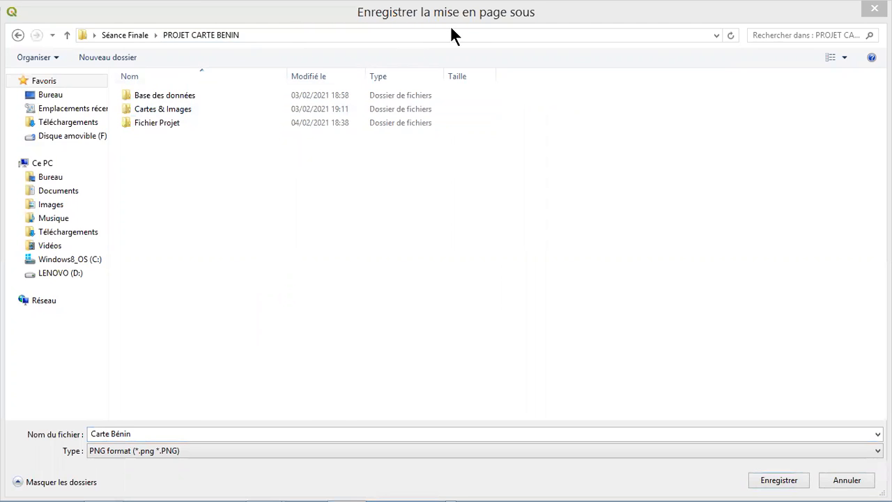
double_click(159, 109)
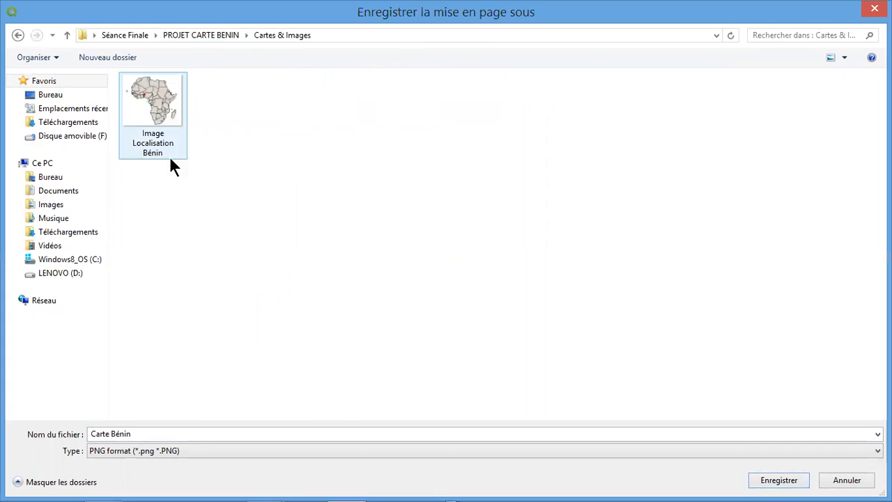
Name the exported image "Carte Administrative du Bénin" and save it in JPG format
click(110, 434)
text(Admi)
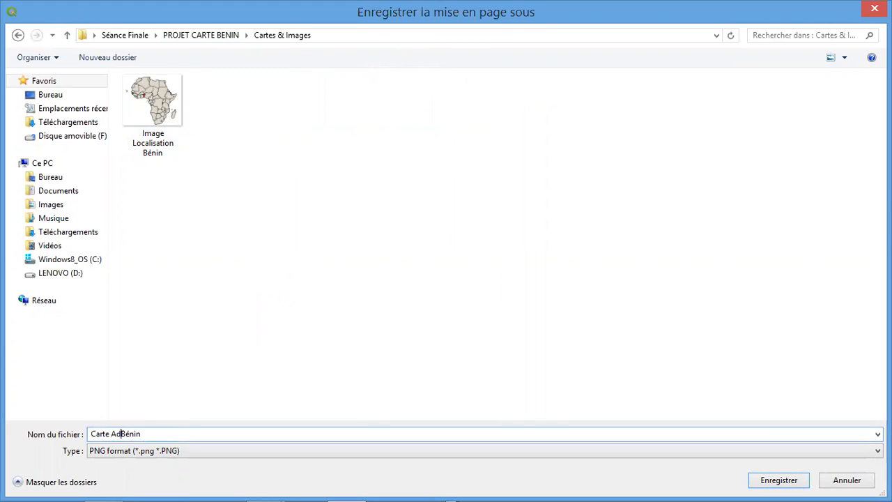
text(n)
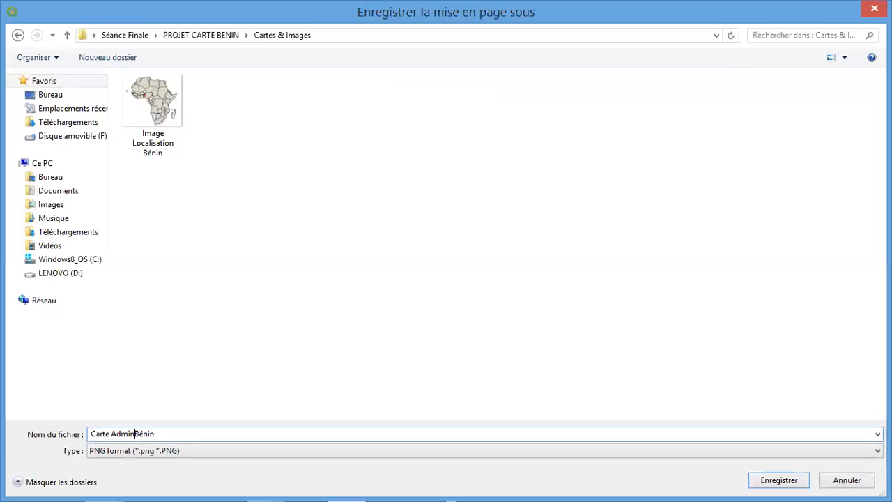
text(istrative )
text(du)
key(BackSpace)
text(u)
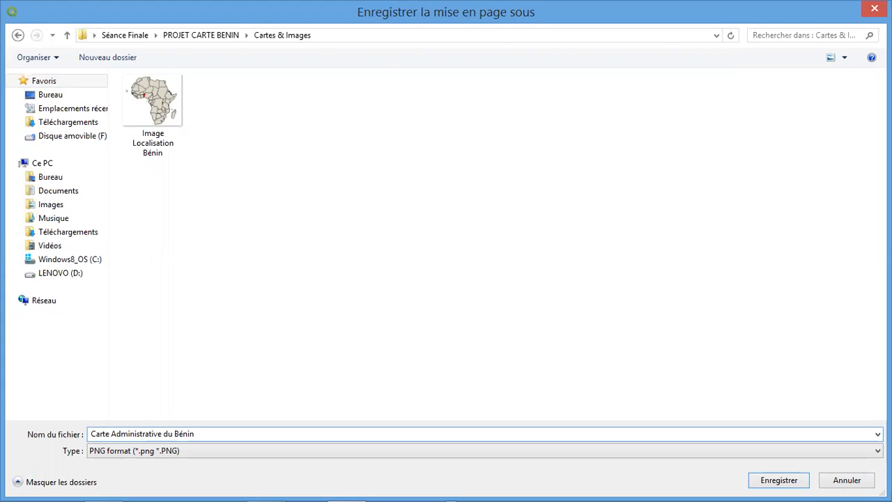
click(120, 449)
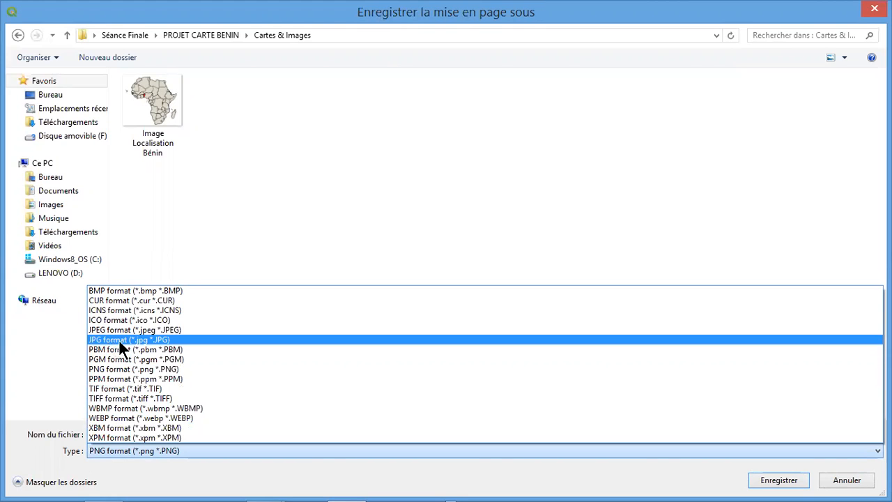
click(140, 338)
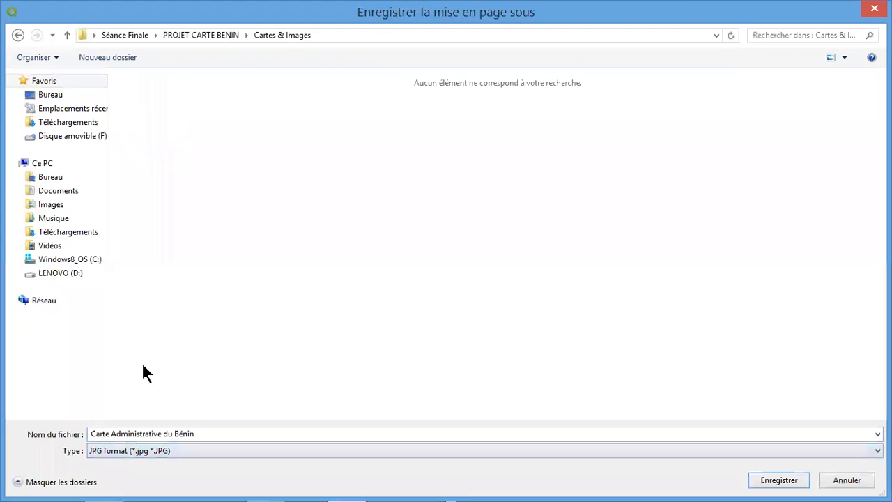
click(780, 481)
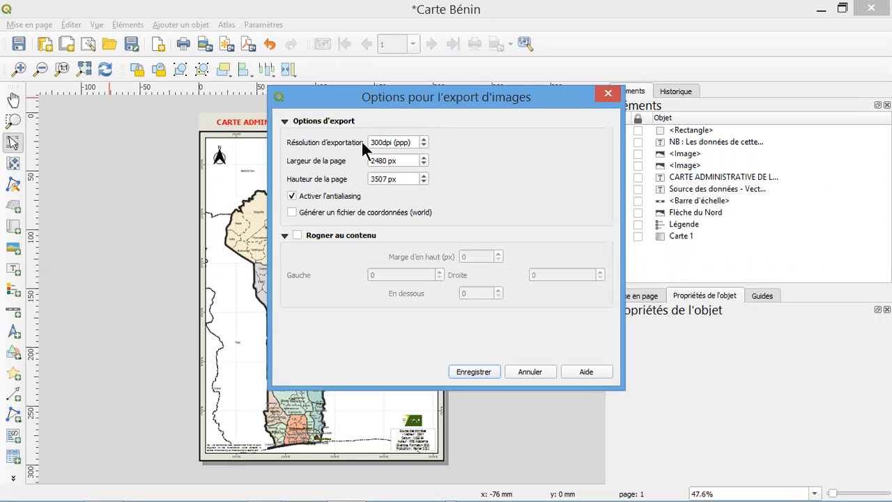
Change the export resolution in the image export options and export the image
drag(376, 142, 367, 145)
text(1)
click(475, 372)
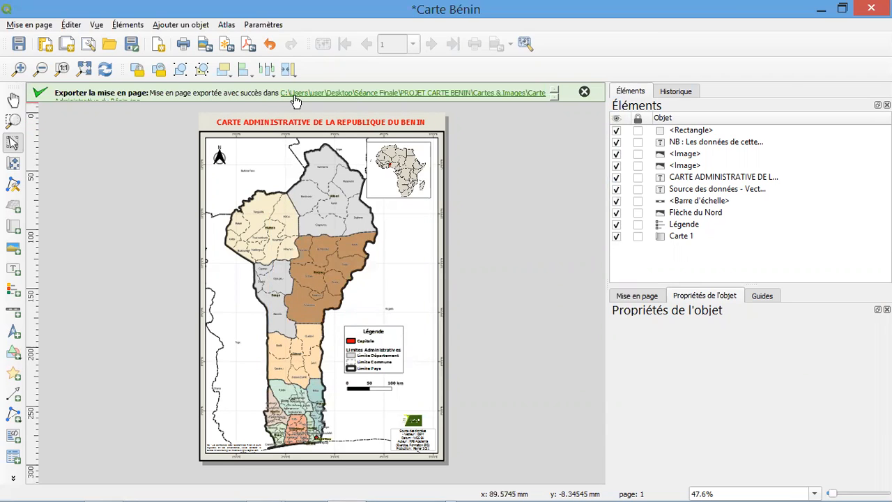
Start a PDF export of the layout in the Cartes & Images folder, naming the file "Carte Administrative du Bénin"
click(249, 44)
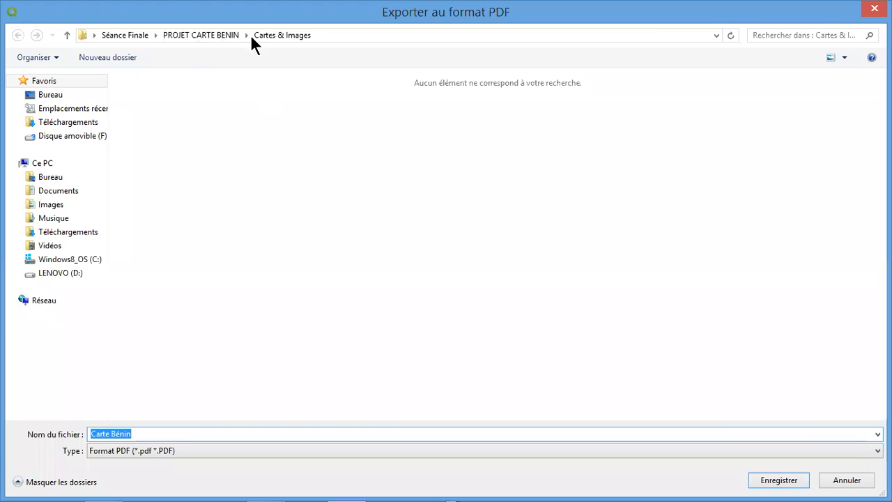
click(115, 434)
text(Administrative )
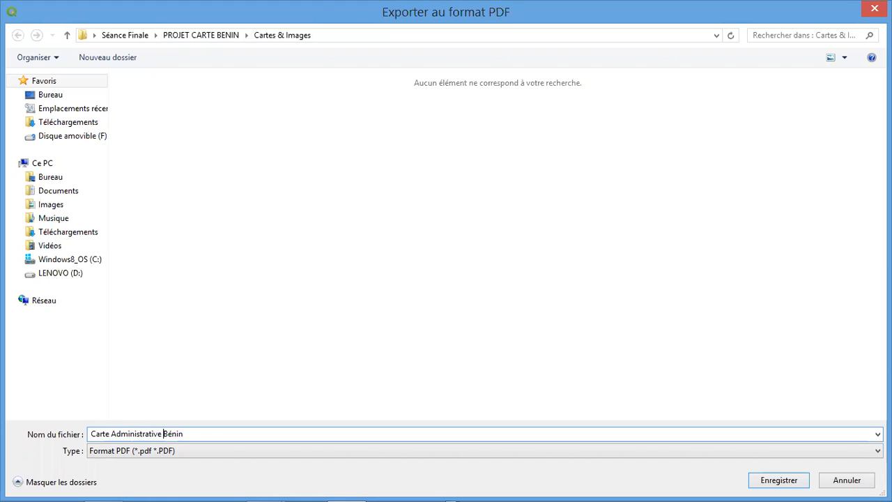
text(du)
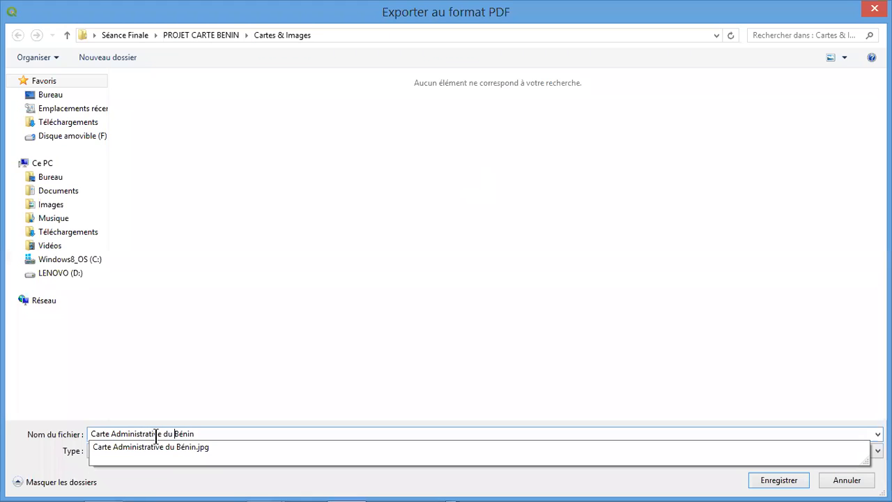
click(229, 435)
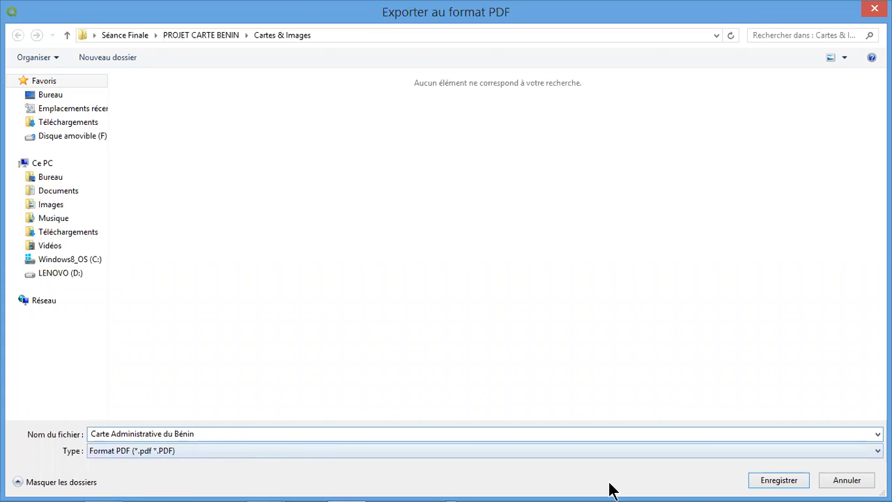
Save the PDF with the options to always export as vectors and to create a geospatial PDF (GeoPDF) enabled
click(763, 485)
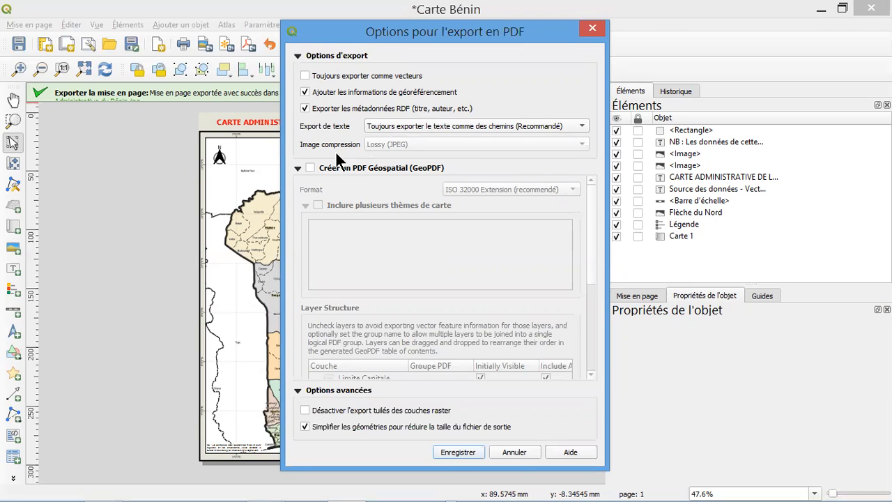
click(312, 167)
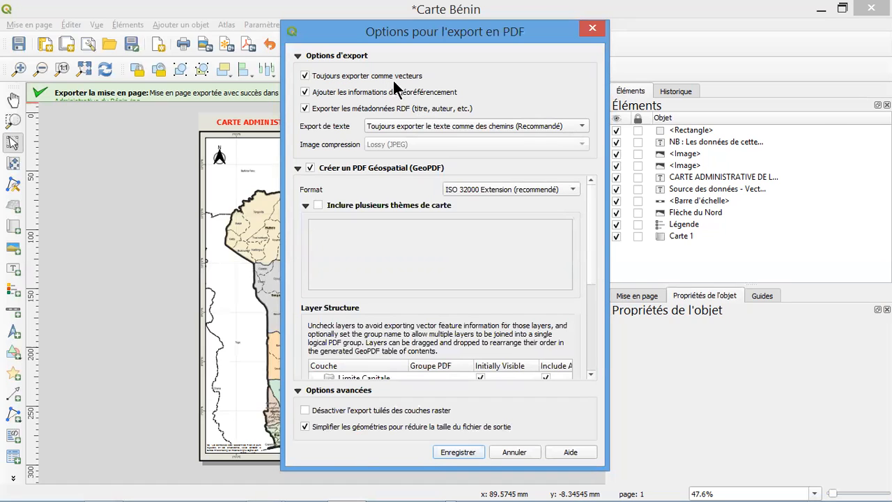
click(458, 452)
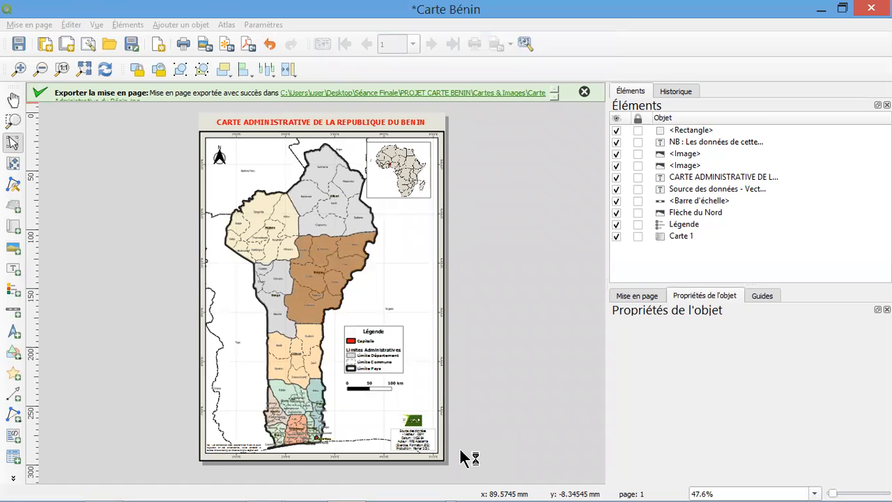